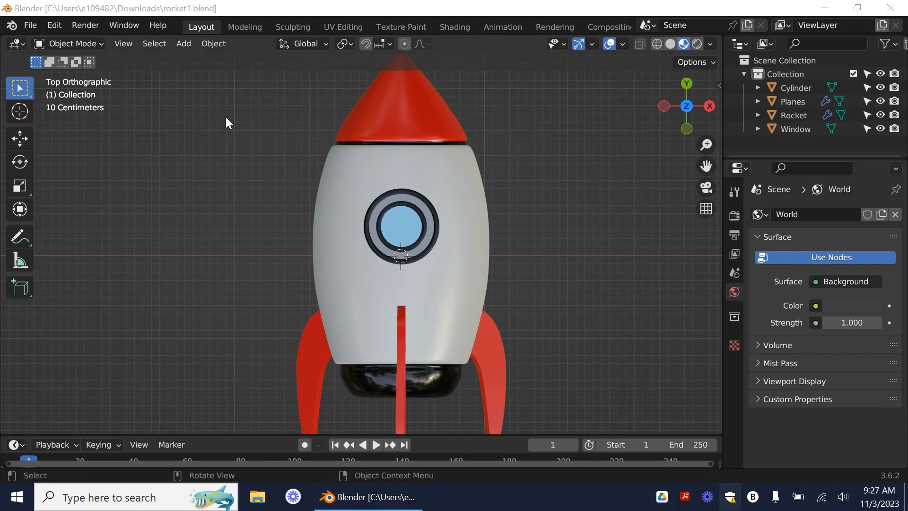
Add a camera to the rocket scene
{"action": "left_click", "coordinate": [188, 44]}
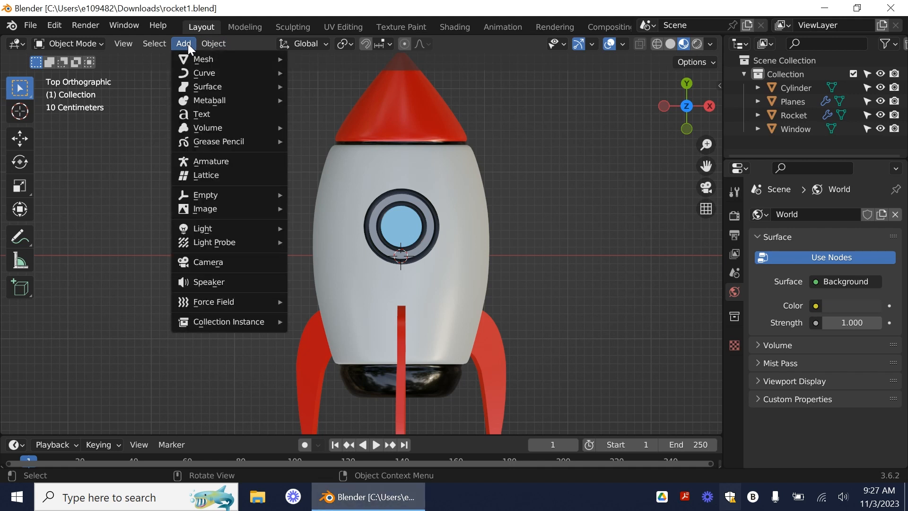
{"action": "left_click", "coordinate": [204, 263]}
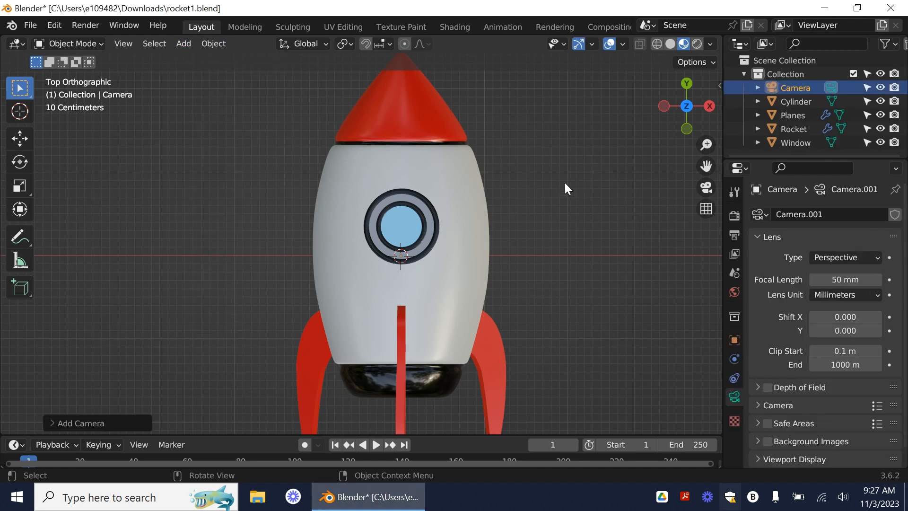
{"action": "scroll", "coordinate": [533, 194], "scroll_direction": "down", "scroll_amount": 3}
{"action": "scroll", "coordinate": [542, 223], "scroll_direction": "down", "scroll_amount": 2}
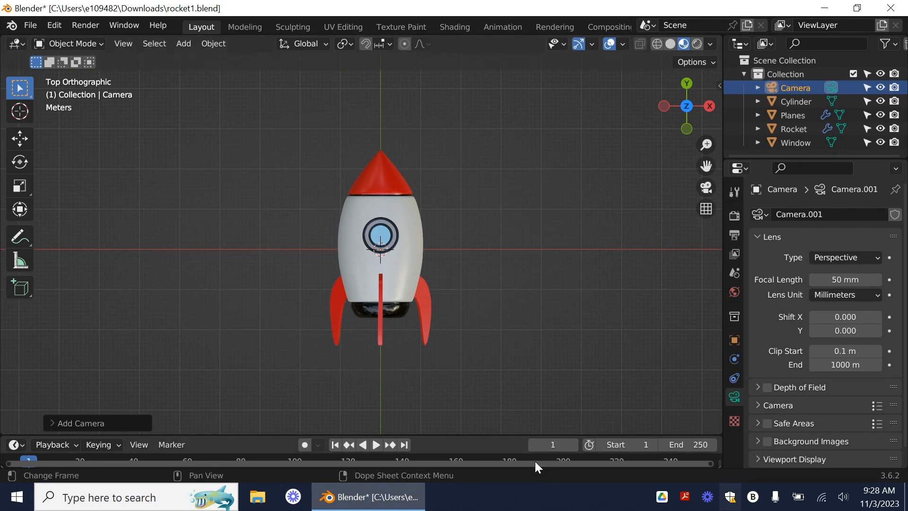
Split the 3D viewport vertically into two areas and show the camera's view in one of them
{"action": "right_click", "coordinate": [508, 434]}
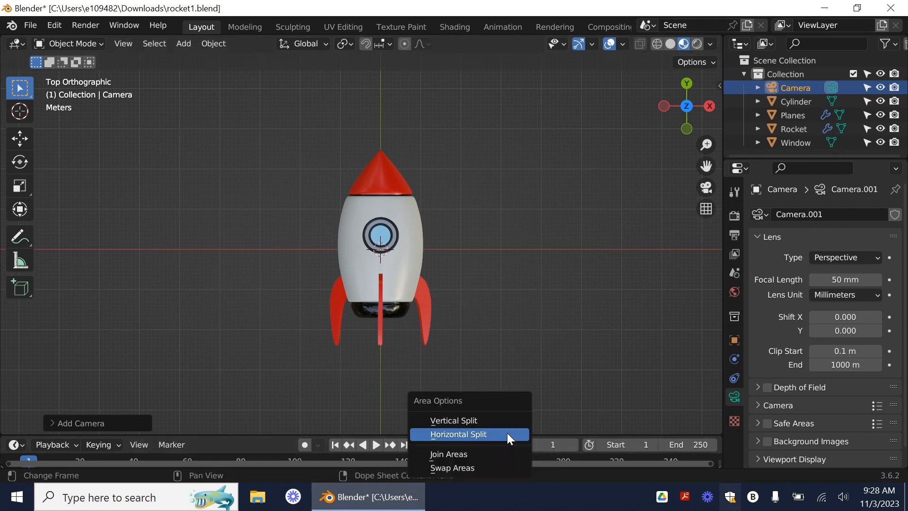
{"action": "left_click", "coordinate": [478, 420]}
{"action": "left_click", "coordinate": [358, 305]}
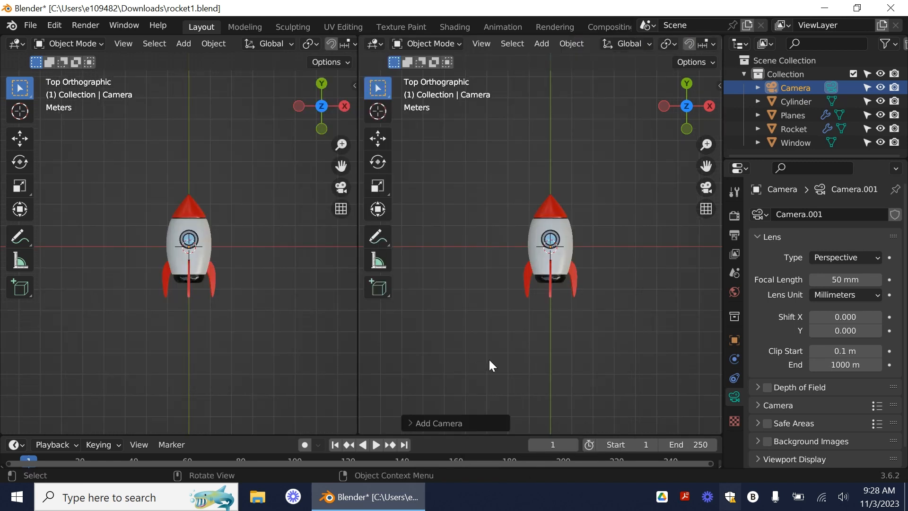
{"action": "left_click", "coordinate": [341, 187]}
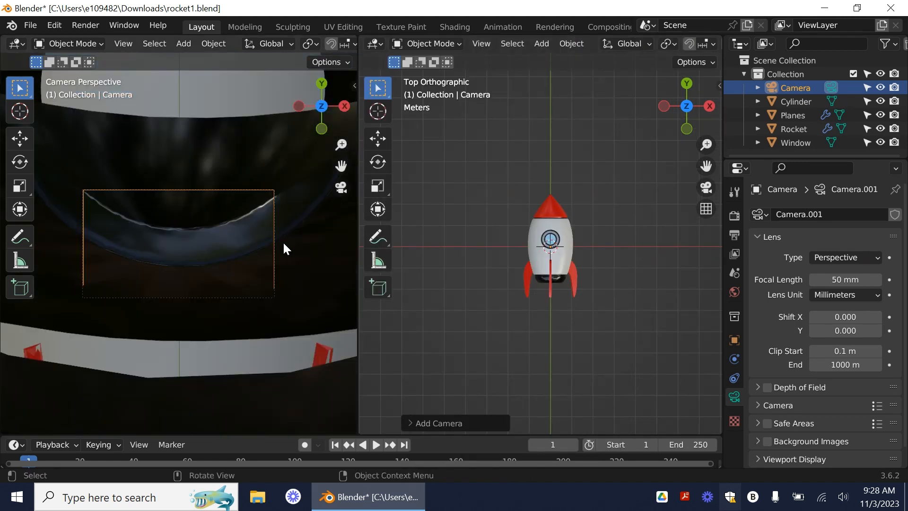
{"action": "scroll", "coordinate": [276, 240], "scroll_direction": "down", "scroll_amount": 3}
{"action": "scroll", "coordinate": [273, 243], "scroll_direction": "up", "scroll_amount": 3}
{"action": "scroll", "coordinate": [272, 243], "scroll_direction": "down", "scroll_amount": 3}
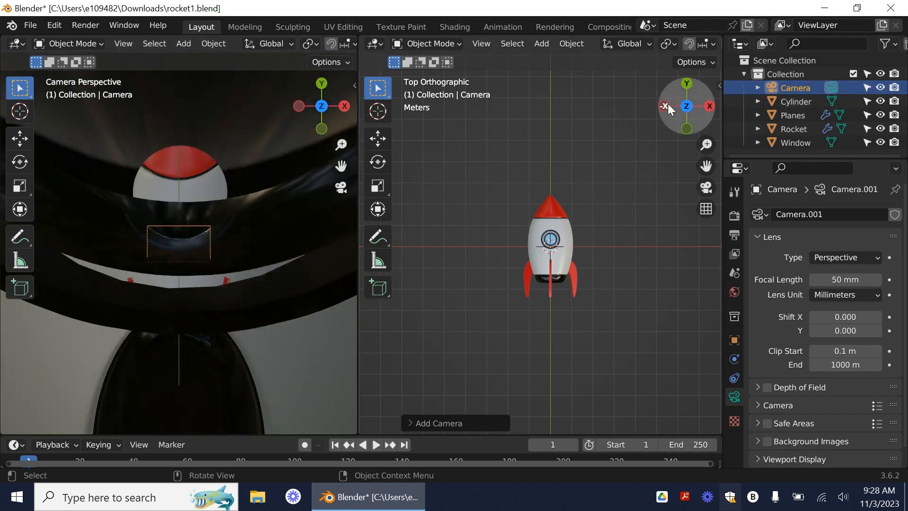
Activate the Move tool and set the non-camera viewport to the Right orthographic view
{"action": "left_click", "coordinate": [377, 138]}
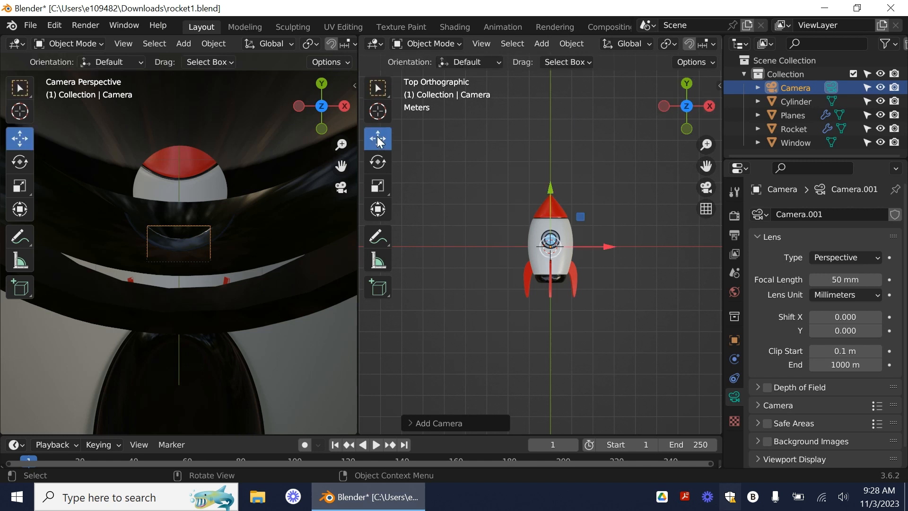
{"action": "middle_click_drag", "start_coordinate": [627, 307], "coordinate": [529, 295]}
{"action": "left_click", "coordinate": [705, 108]}
{"action": "left_click", "coordinate": [706, 106]}
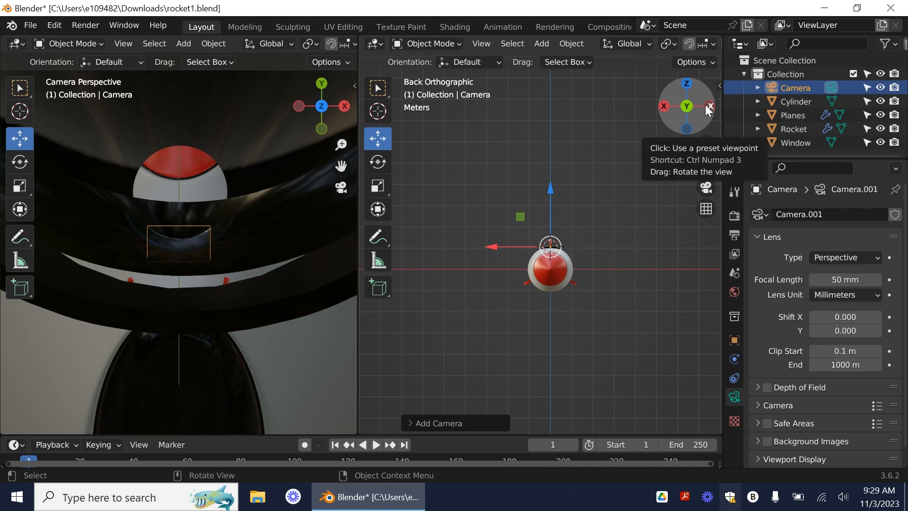
{"action": "left_click", "coordinate": [707, 106]}
{"action": "left_click", "coordinate": [707, 107]}
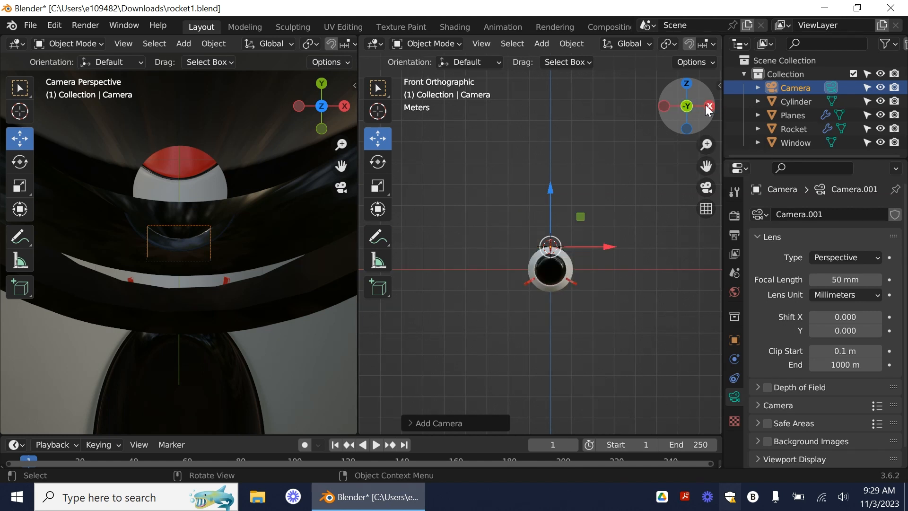
{"action": "left_click", "coordinate": [707, 107]}
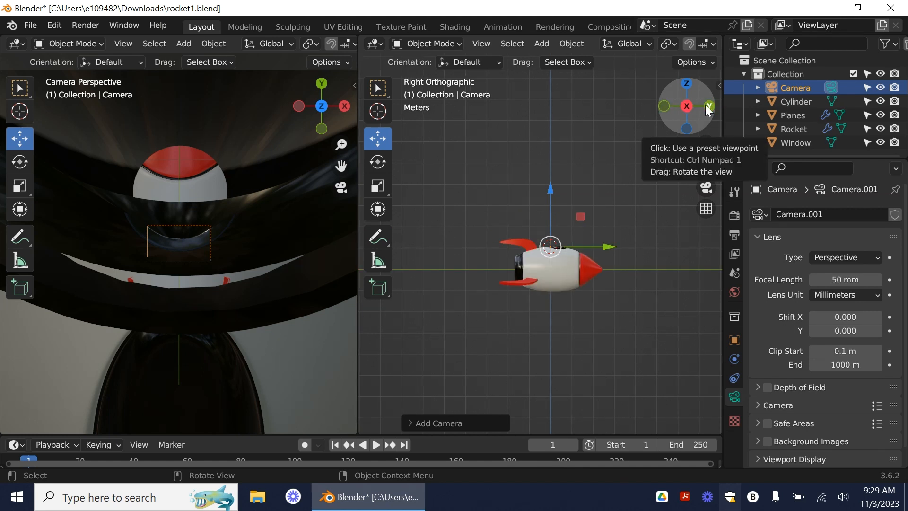
Raise the camera about 8 m along the global Z axis, above the rocket
{"action": "left_click", "coordinate": [552, 342]}
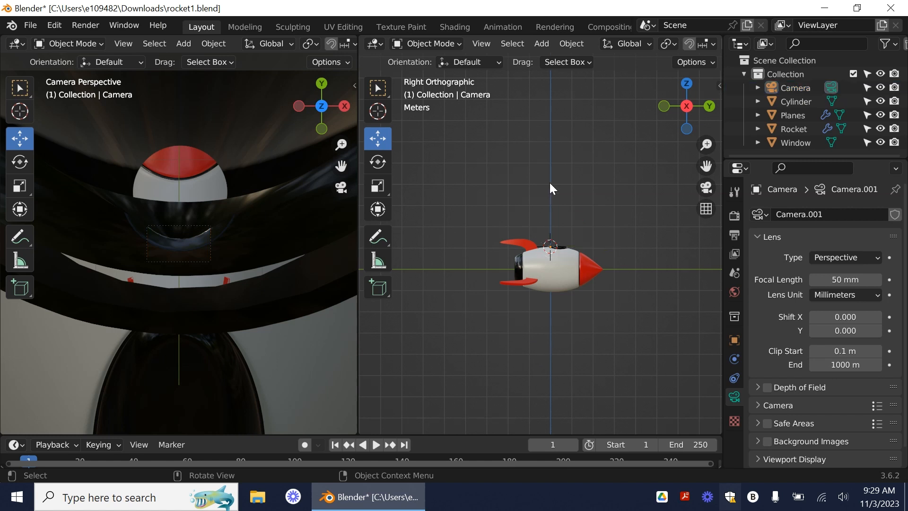
{"action": "key", "text": "z"}
{"action": "left_click", "coordinate": [563, 246]}
{"action": "left_click", "coordinate": [563, 262]}
{"action": "left_click", "coordinate": [787, 88]}
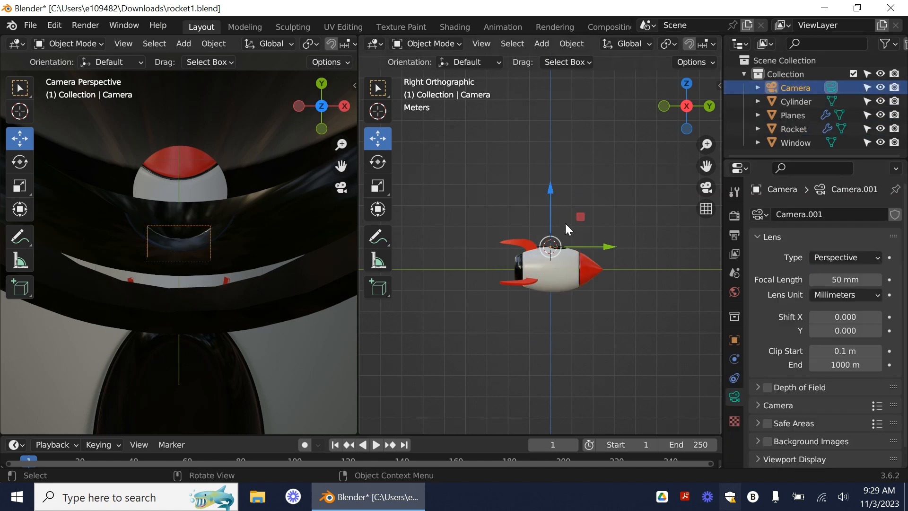
{"action": "key", "text": "g"}
{"action": "key", "text": "z"}
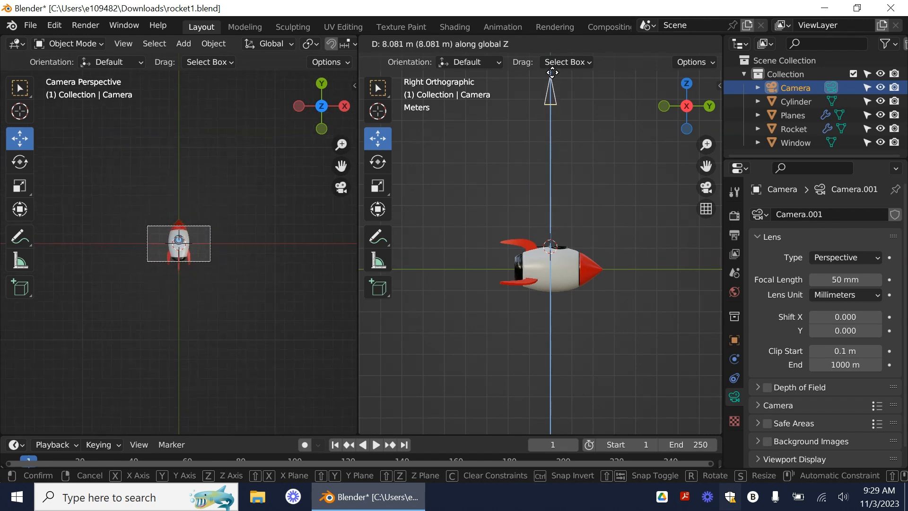
{"action": "left_click", "coordinate": [552, 70]}
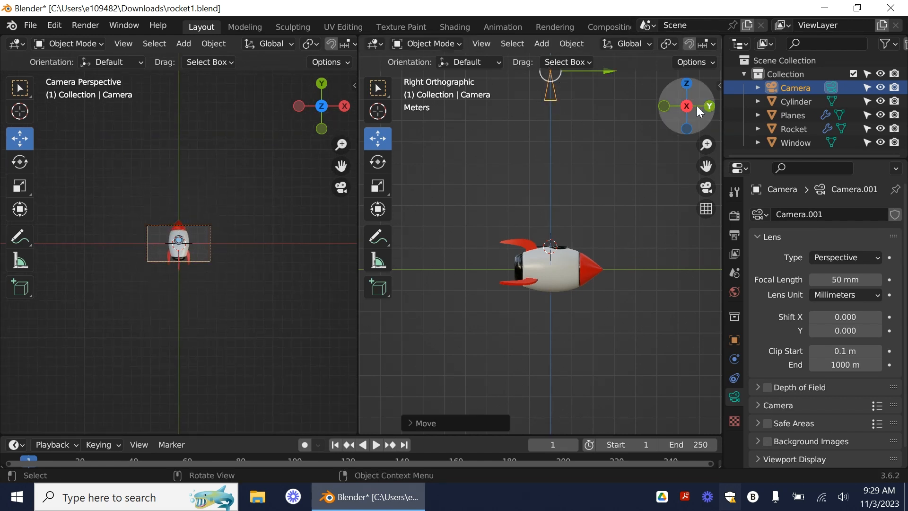
Move the camera farther from the rocket along the global Z axis so the whole rocket fits inside the camera frame with space around it
{"action": "left_click", "coordinate": [681, 107]}
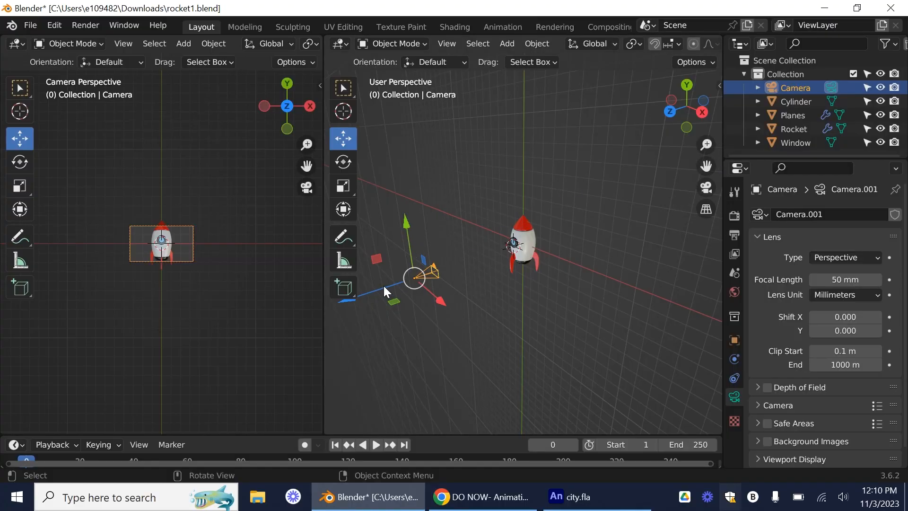
{"action": "scroll", "coordinate": [157, 244], "scroll_direction": "up", "scroll_amount": 4}
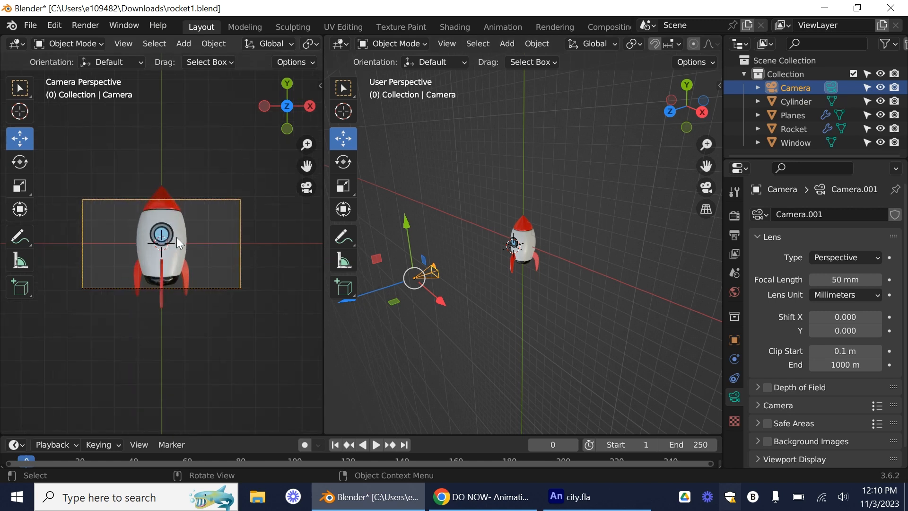
{"action": "scroll", "coordinate": [177, 237], "scroll_direction": "down", "scroll_amount": 2}
{"action": "scroll", "coordinate": [179, 243], "scroll_direction": "down", "scroll_amount": 1}
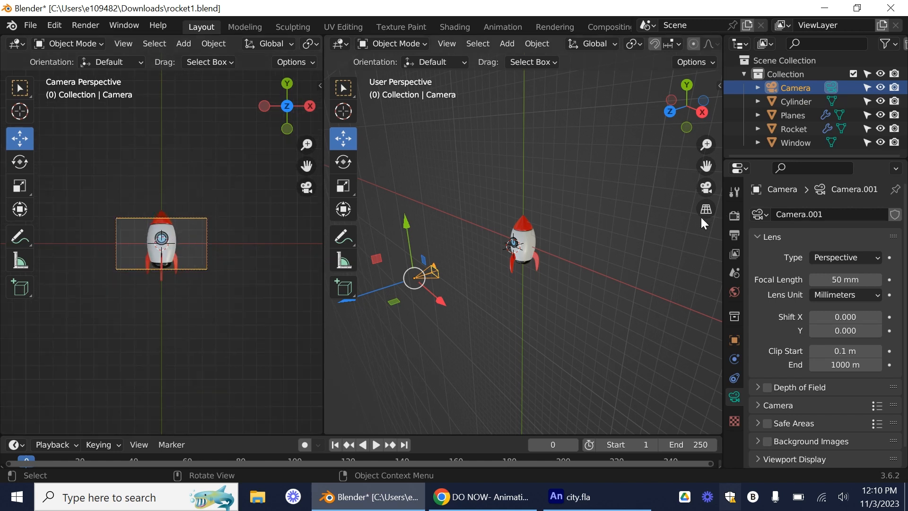
{"action": "scroll", "coordinate": [553, 246], "scroll_direction": "down", "scroll_amount": 1}
{"action": "scroll", "coordinate": [553, 246], "scroll_direction": "up", "scroll_amount": 1}
{"action": "middle_click_drag", "start_coordinate": [564, 297], "coordinate": [649, 286], "text": "shift"}
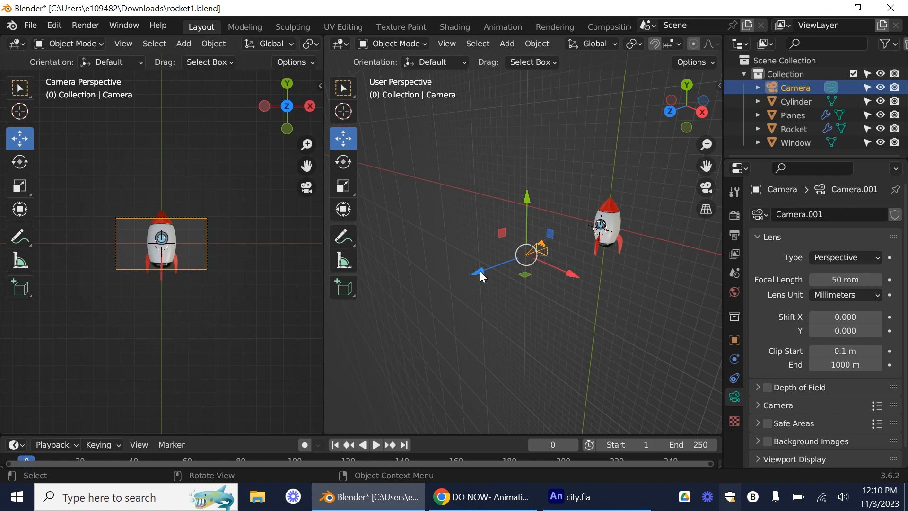
{"action": "left_click_drag", "start_coordinate": [479, 275], "coordinate": [624, 338]}
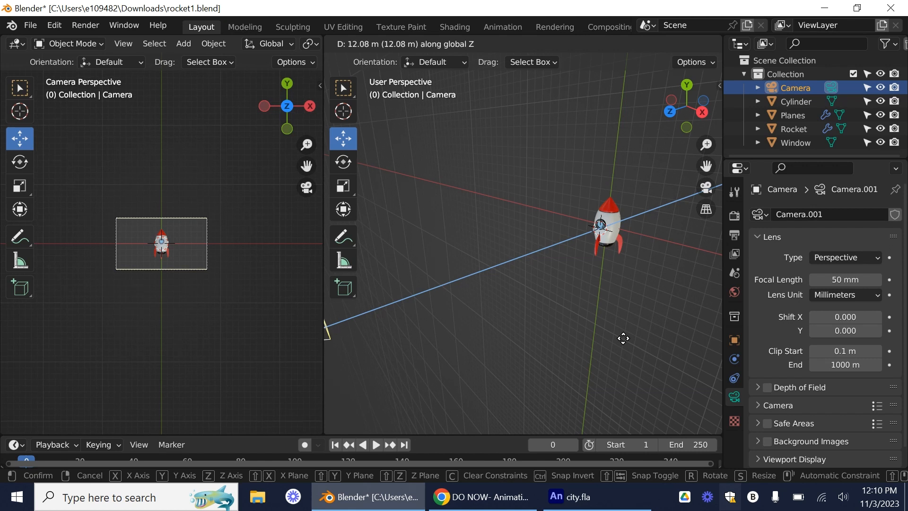
{"action": "left_click_drag", "start_coordinate": [623, 338], "coordinate": [372, 290]}
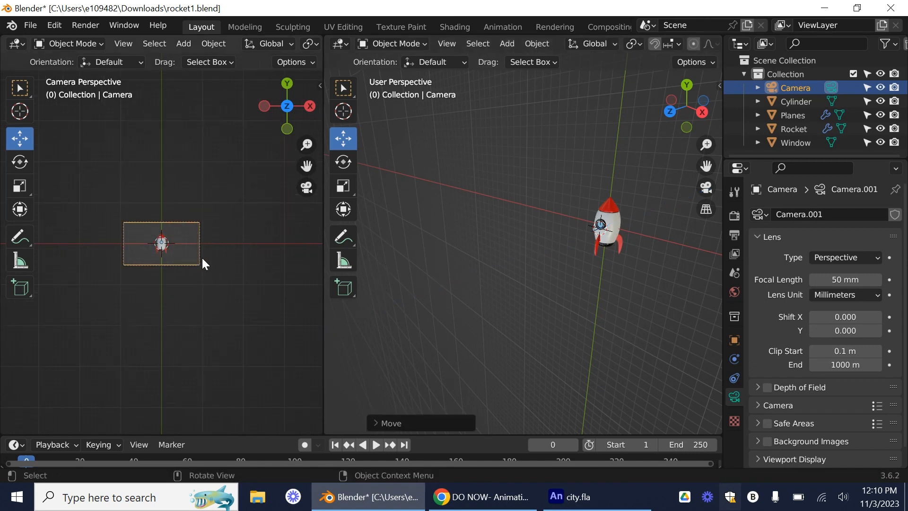
{"action": "scroll", "coordinate": [201, 256], "scroll_direction": "up", "scroll_amount": 5}
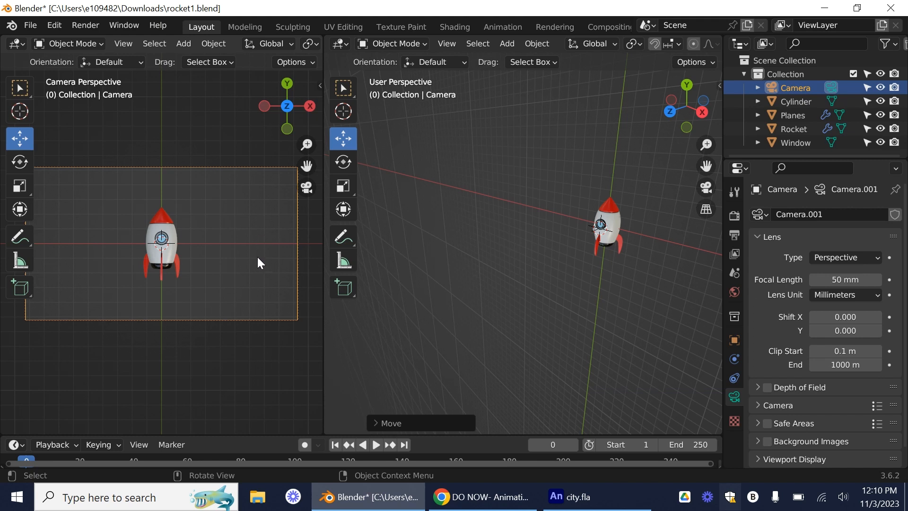
{"action": "scroll", "coordinate": [519, 301], "scroll_direction": "down", "scroll_amount": 6}
{"action": "scroll", "coordinate": [501, 300], "scroll_direction": "up", "scroll_amount": 6}
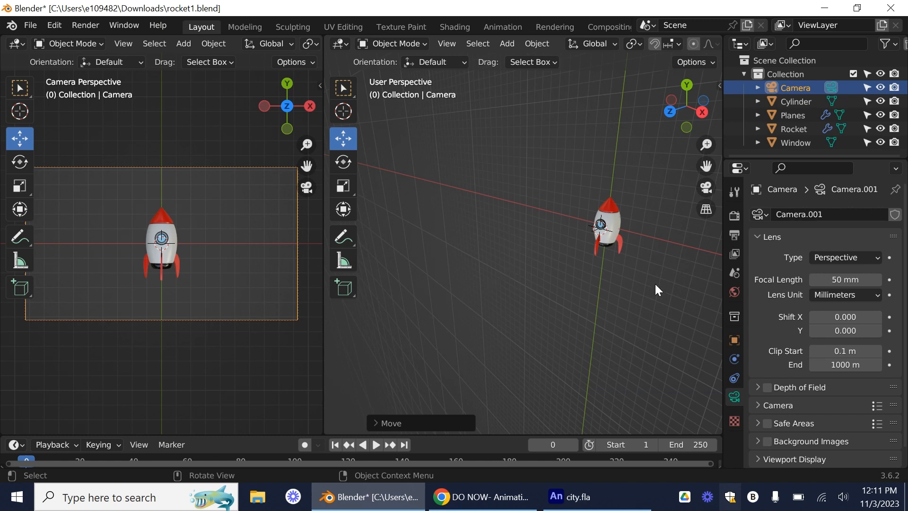
Join the two 3D viewports into a single area, keeping the one with the camera view
{"action": "left_click", "coordinate": [688, 85]}
{"action": "left_click", "coordinate": [687, 107]}
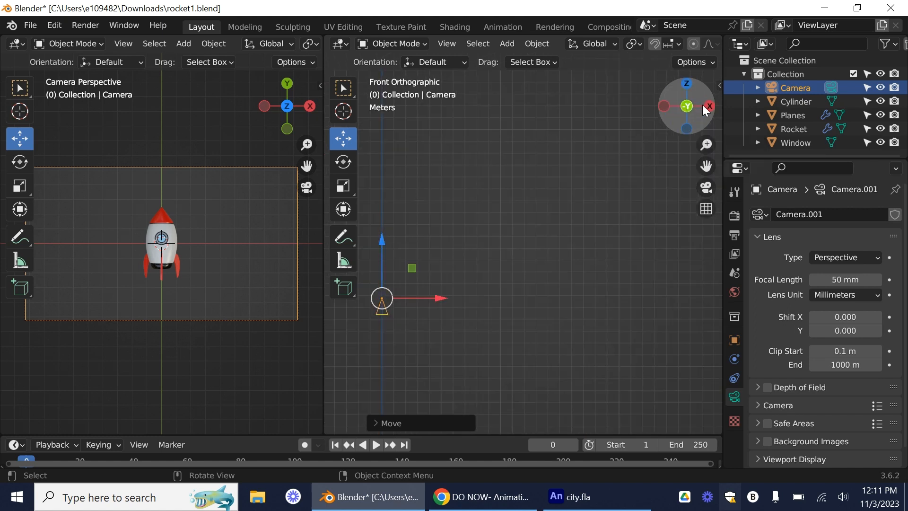
{"action": "left_click", "coordinate": [688, 84]}
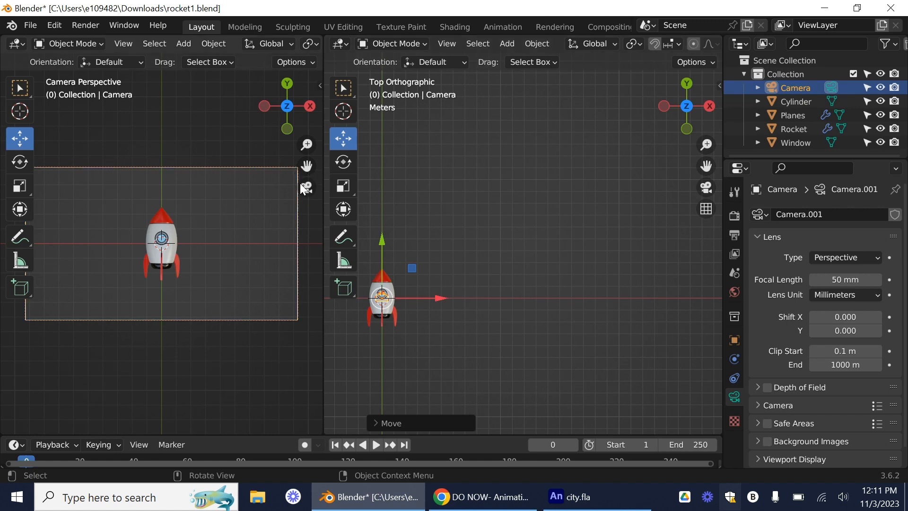
{"action": "right_click", "coordinate": [324, 368]}
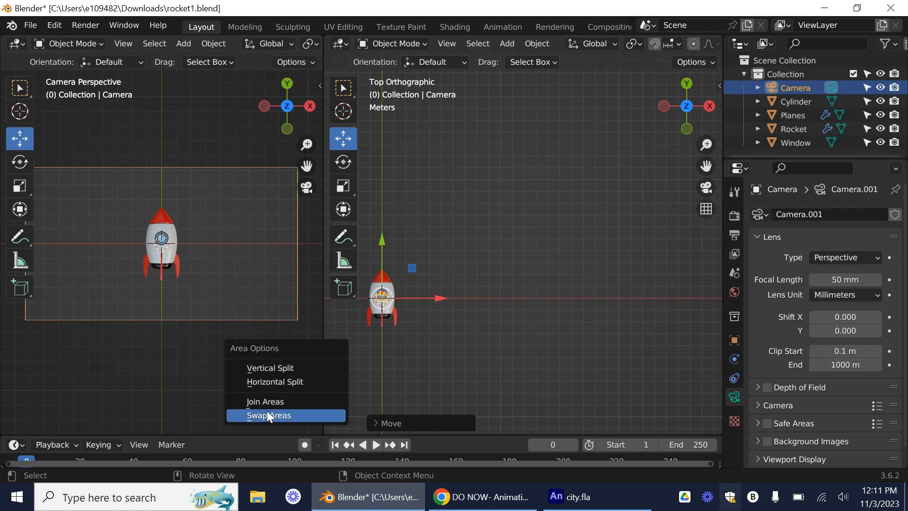
{"action": "left_click", "coordinate": [273, 400]}
{"action": "left_click", "coordinate": [539, 241]}
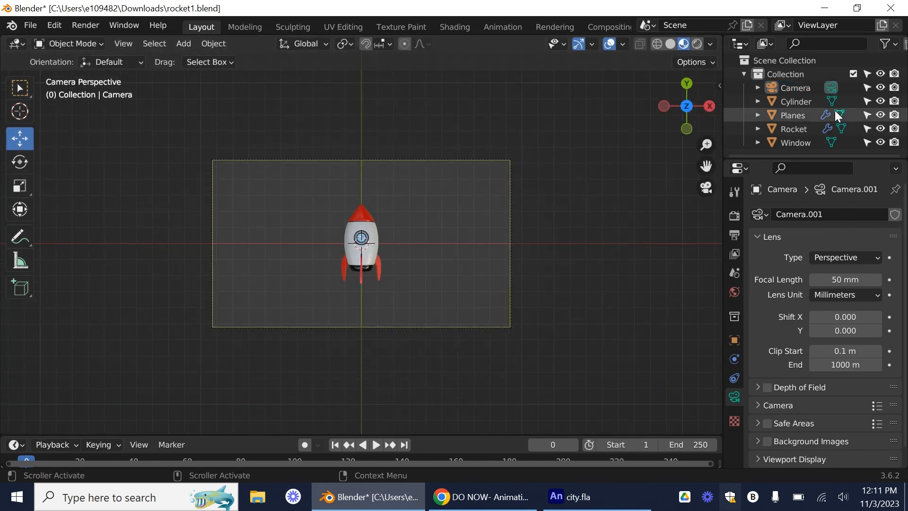
Make the camera unselectable and hide it, and switch the viewport from the camera view to the Top view
{"action": "left_click", "coordinate": [869, 88]}
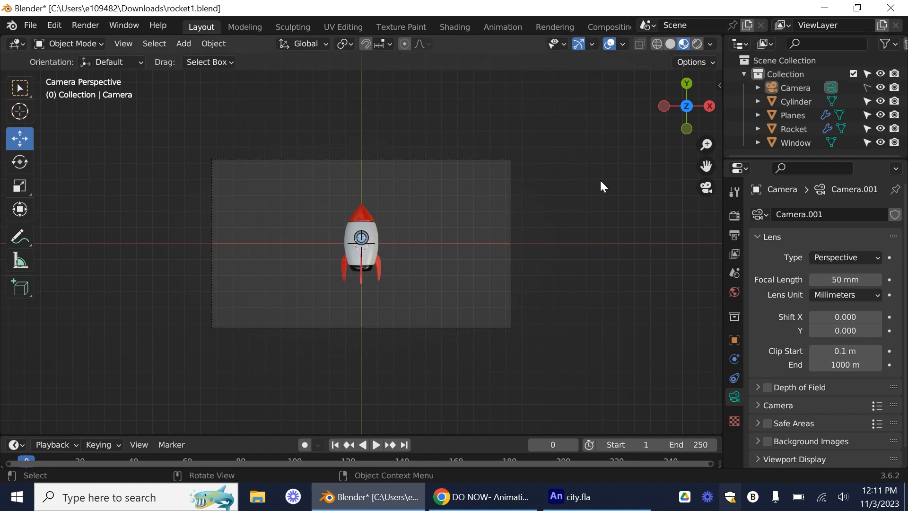
{"action": "left_click", "coordinate": [880, 88]}
{"action": "left_click", "coordinate": [706, 187]}
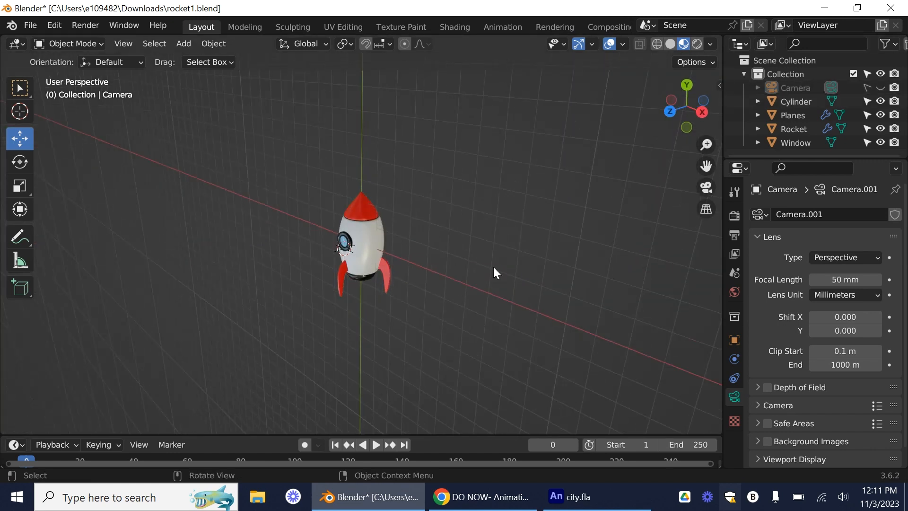
{"action": "left_click", "coordinate": [678, 110]}
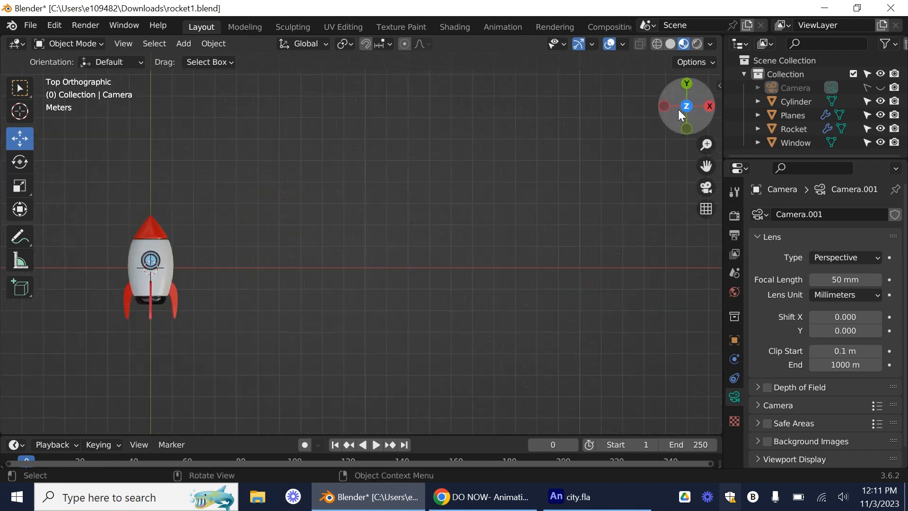
Add a circle mesh with 8 vertices at the rocket's centre
{"action": "middle_click_drag", "start_coordinate": [251, 323], "coordinate": [438, 319], "text": "shift"}
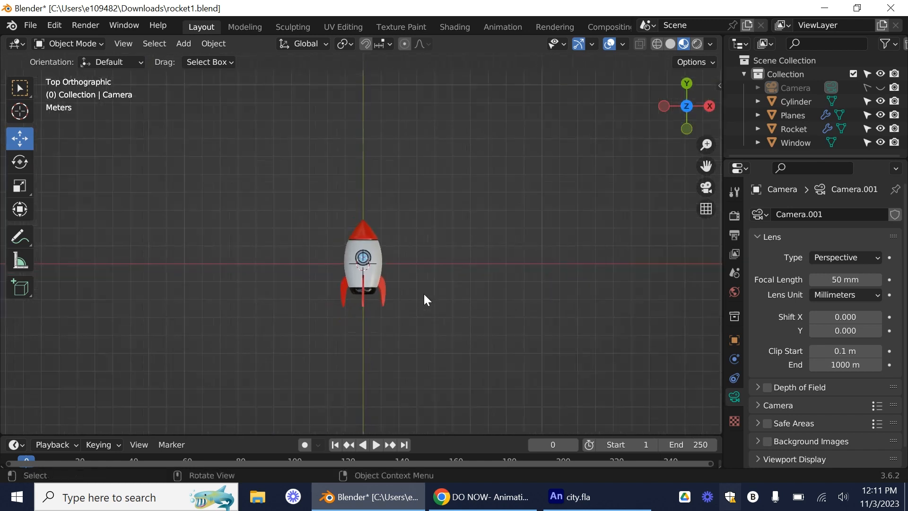
{"action": "scroll", "coordinate": [424, 294], "scroll_direction": "up", "scroll_amount": 4}
{"action": "scroll", "coordinate": [427, 286], "scroll_direction": "up", "scroll_amount": 1}
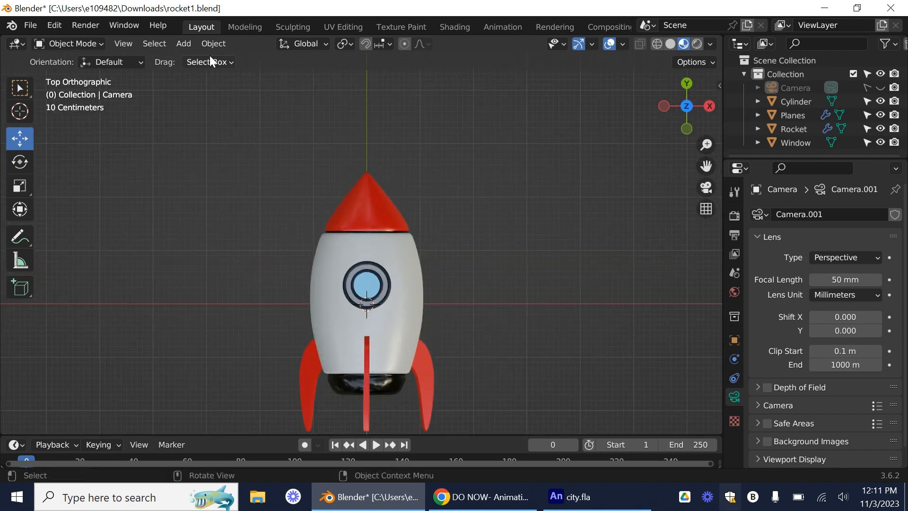
{"action": "left_click", "coordinate": [182, 44]}
{"action": "mouse_move", "coordinate": [186, 61]}
{"action": "left_click", "coordinate": [329, 86]}
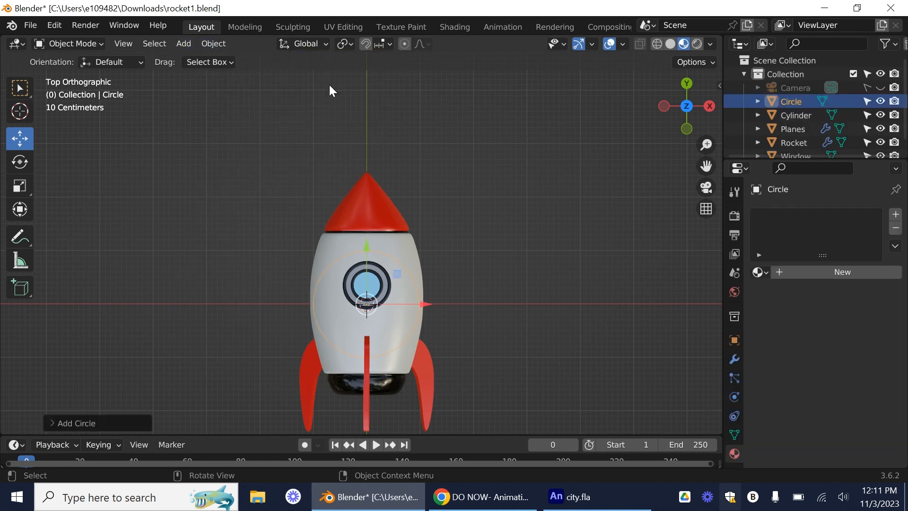
{"action": "left_click", "coordinate": [50, 423]}
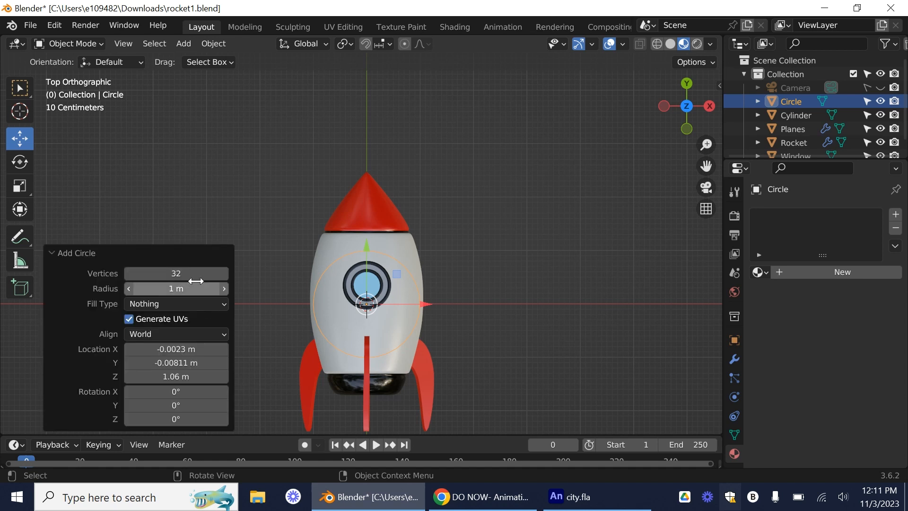
{"action": "left_click", "coordinate": [207, 268]}
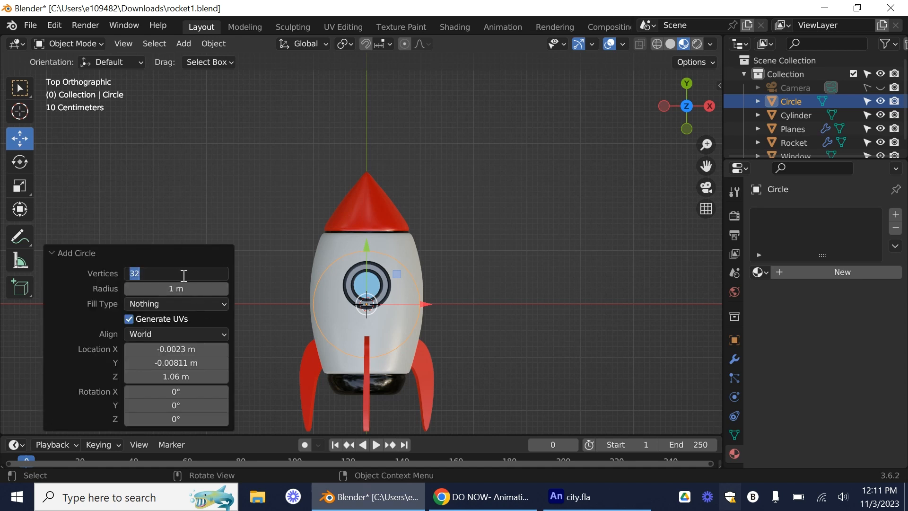
{"action": "type", "text": "8"}
{"action": "key", "text": "Return"}
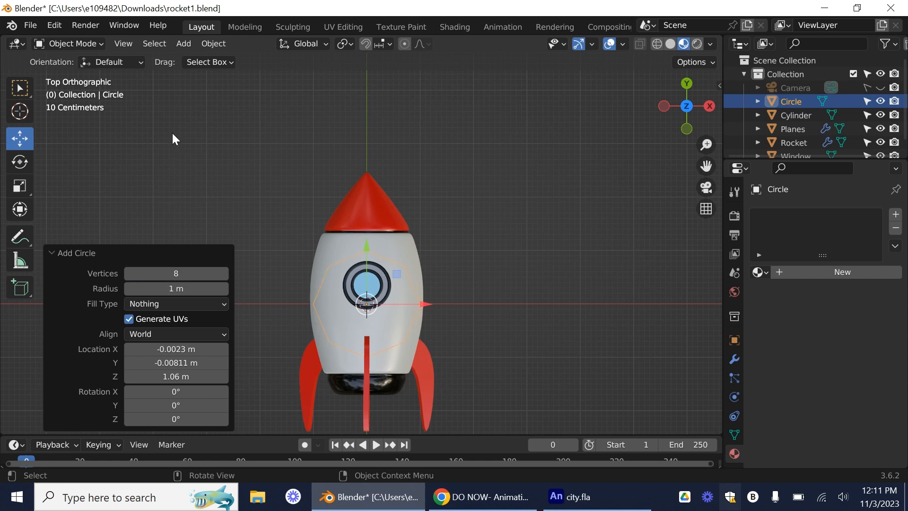
Select only the circle and move it about 3.76 m along the global Y axis, above the rocket's nose
{"action": "left_click", "coordinate": [174, 151]}
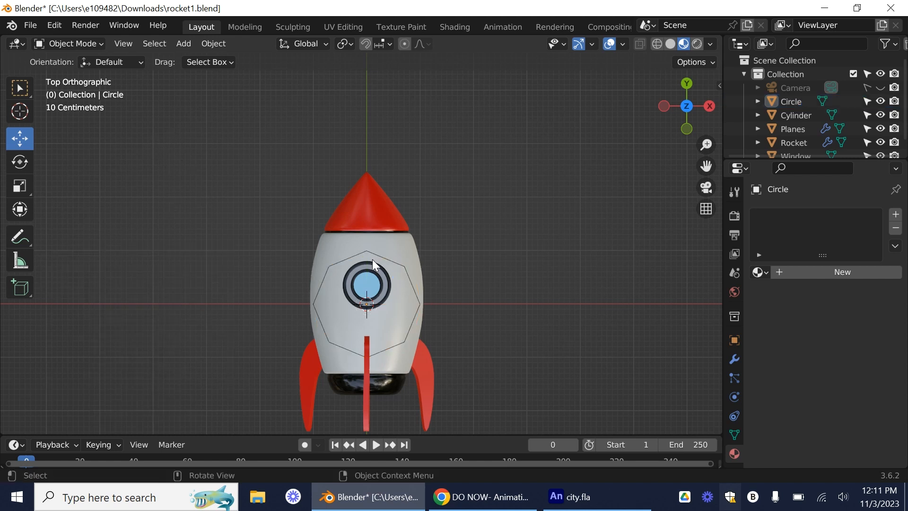
{"action": "left_click", "coordinate": [375, 255]}
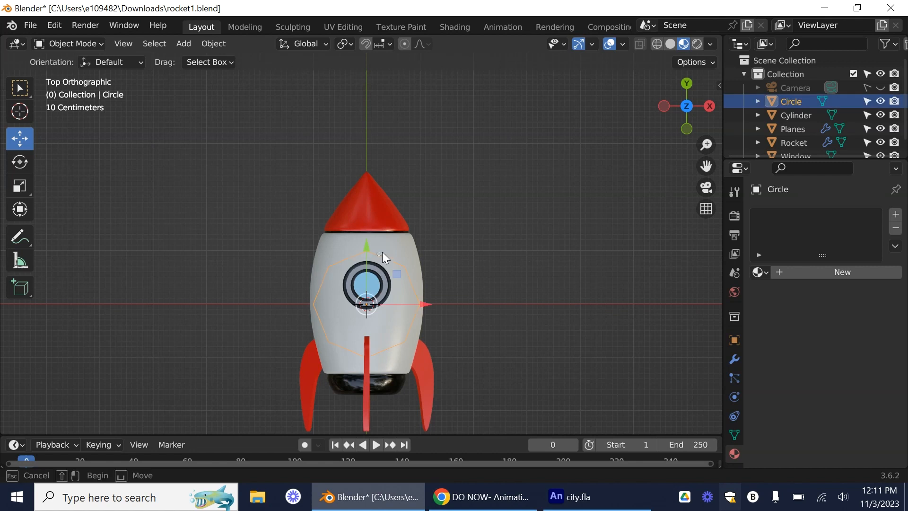
{"action": "left_click", "coordinate": [379, 256], "text": "shift"}
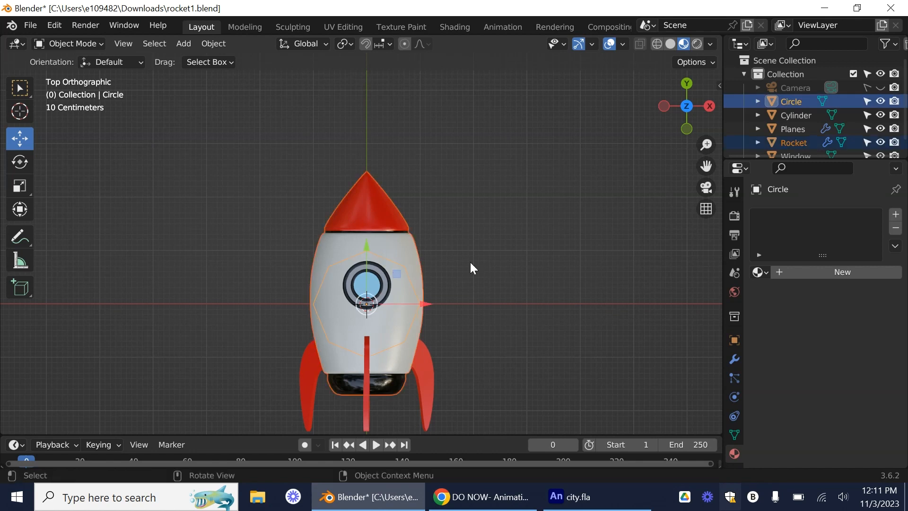
{"action": "left_click", "coordinate": [376, 319]}
{"action": "left_click", "coordinate": [372, 309]}
{"action": "left_click_drag", "start_coordinate": [366, 248], "coordinate": [426, 428]}
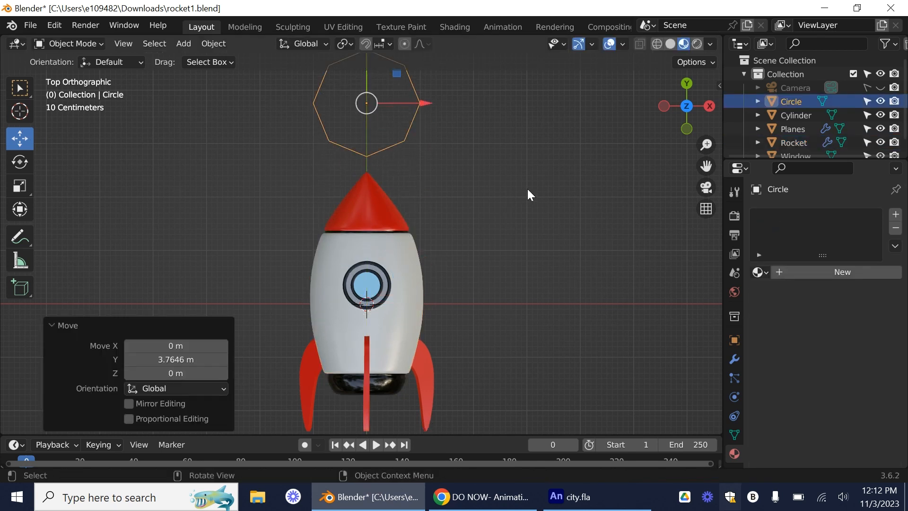
Scale the circle down uniformly to a little over half its size, then deselect it
{"action": "middle_click_drag", "start_coordinate": [504, 194], "coordinate": [518, 301], "text": "shift"}
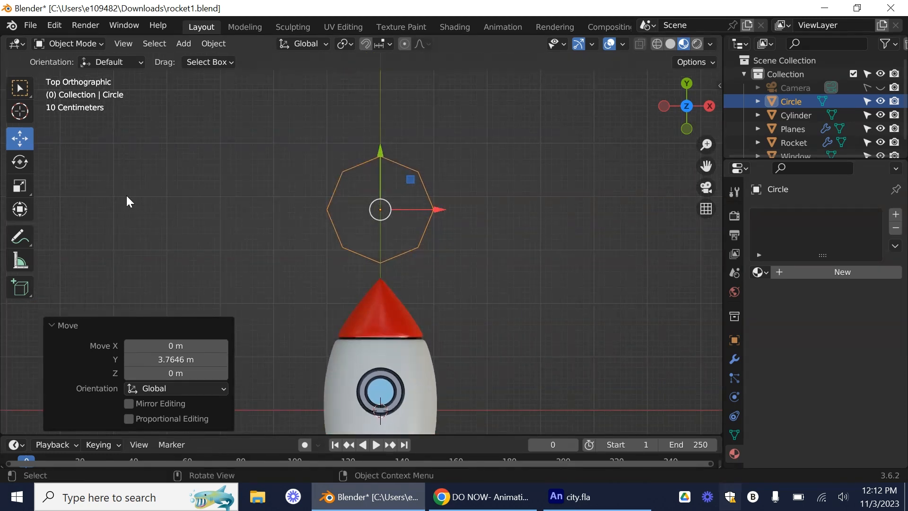
{"action": "left_click", "coordinate": [20, 186]}
{"action": "mouse_move", "coordinate": [394, 146]}
{"action": "left_mouse_down"}
{"action": "mouse_move", "coordinate": [398, 171]}
{"action": "mouse_move", "coordinate": [399, 163]}
{"action": "left_mouse_up"}
{"action": "left_click", "coordinate": [246, 218]}
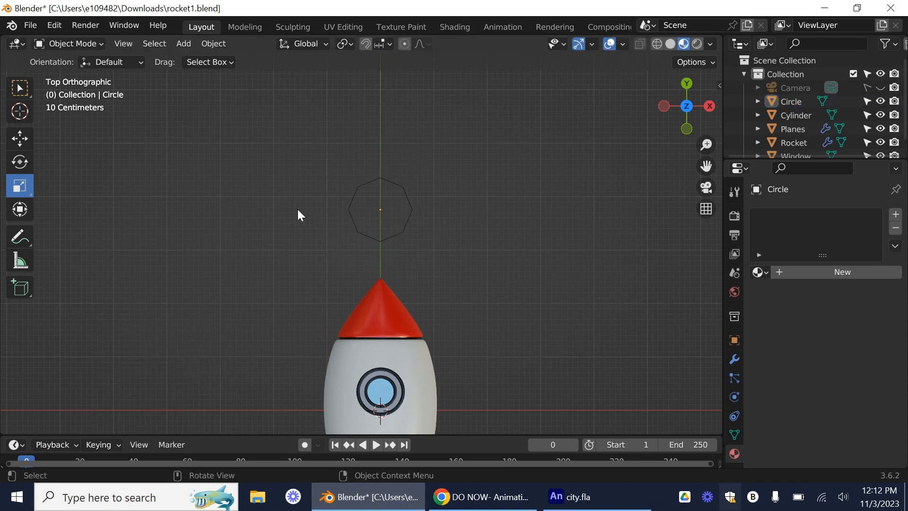
Open the circle above the nose in Edit Mode with vertex selection active
{"action": "left_click", "coordinate": [368, 186]}
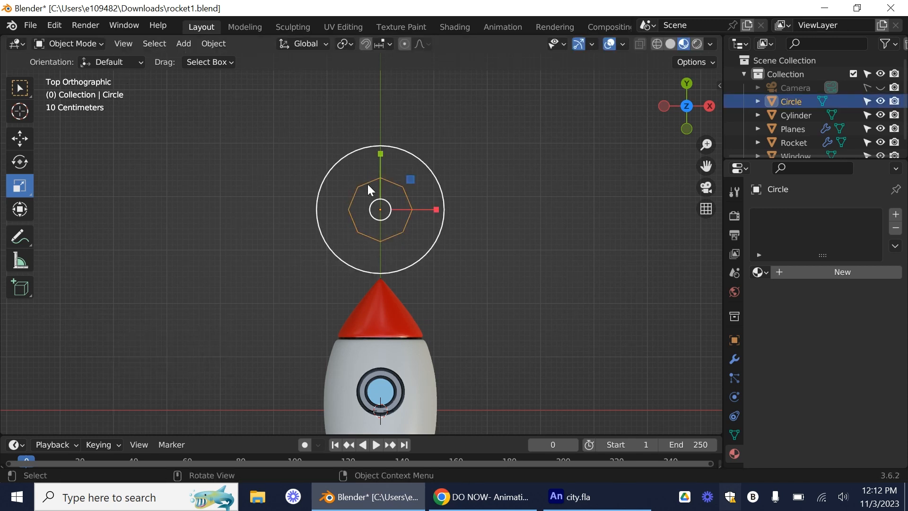
{"action": "left_click", "coordinate": [91, 43]}
{"action": "left_click", "coordinate": [87, 80]}
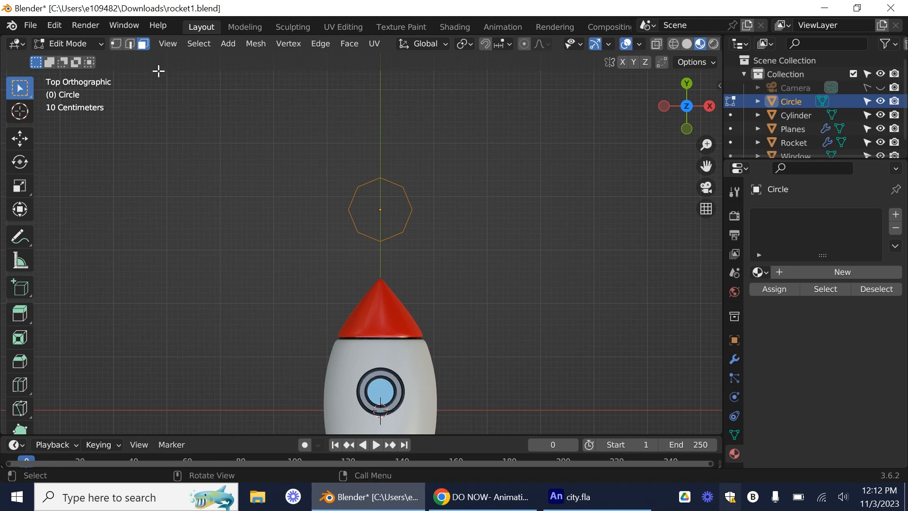
{"action": "left_click", "coordinate": [116, 45]}
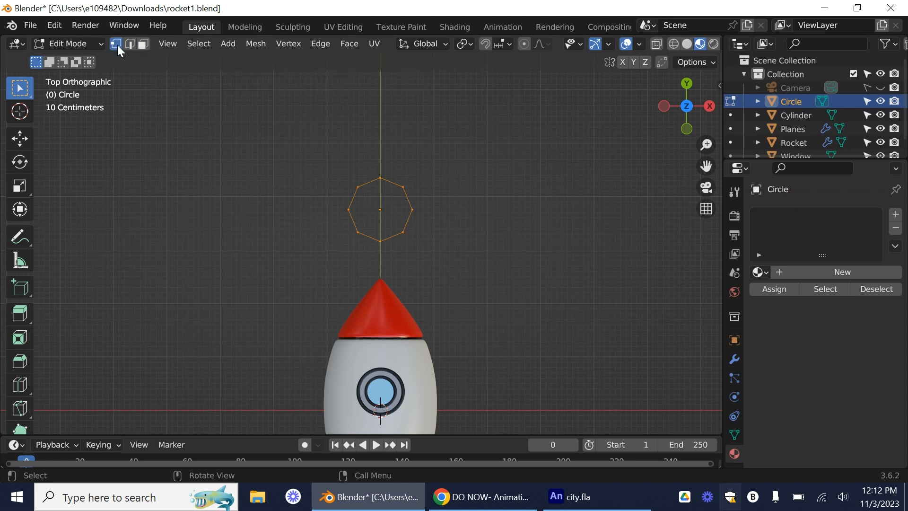
Select the circle's four diagonal vertices and scale them inward by 0.327 and again by about 0.918 to form a four-pointed star
{"action": "left_click", "coordinate": [357, 187]}
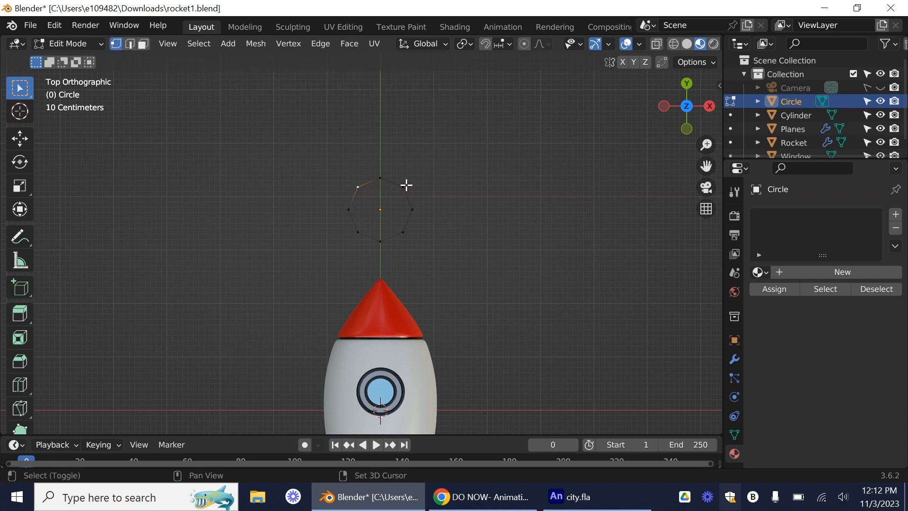
{"action": "left_click", "coordinate": [404, 213], "text": "alt"}
{"action": "left_click", "coordinate": [364, 186]}
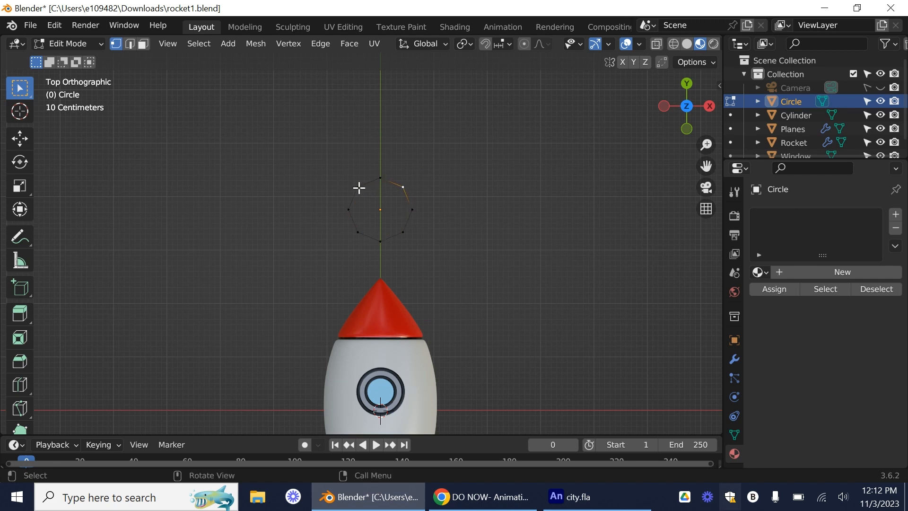
{"action": "left_click", "coordinate": [402, 187], "text": "shift"}
{"action": "left_click", "coordinate": [402, 231], "text": "shift"}
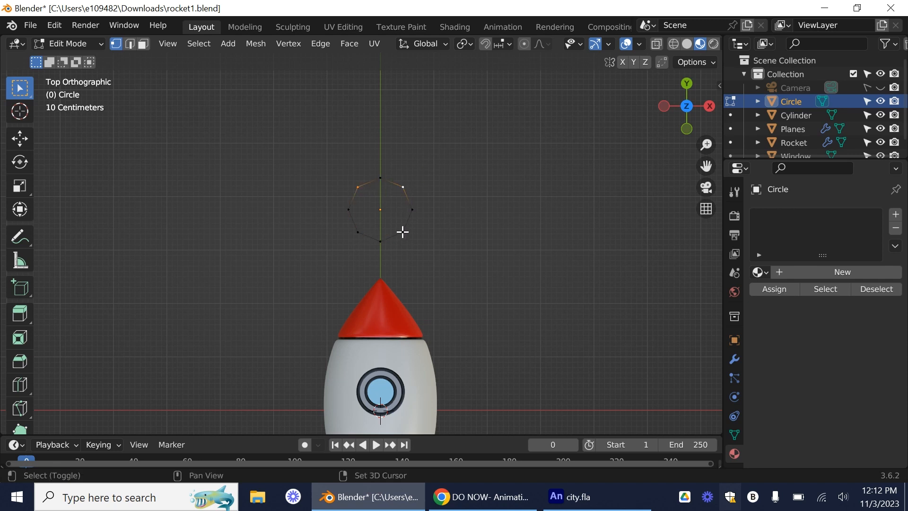
{"action": "left_click", "coordinate": [358, 233], "text": "shift"}
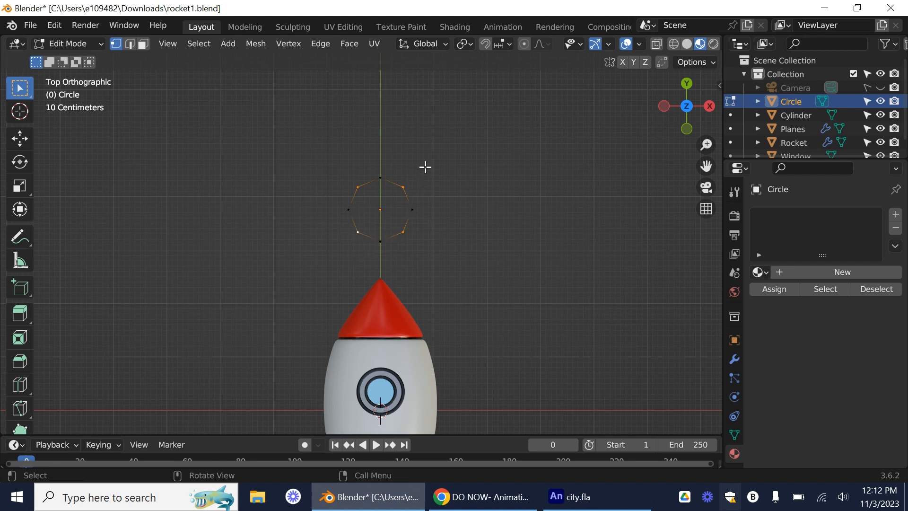
{"action": "left_click", "coordinate": [19, 185]}
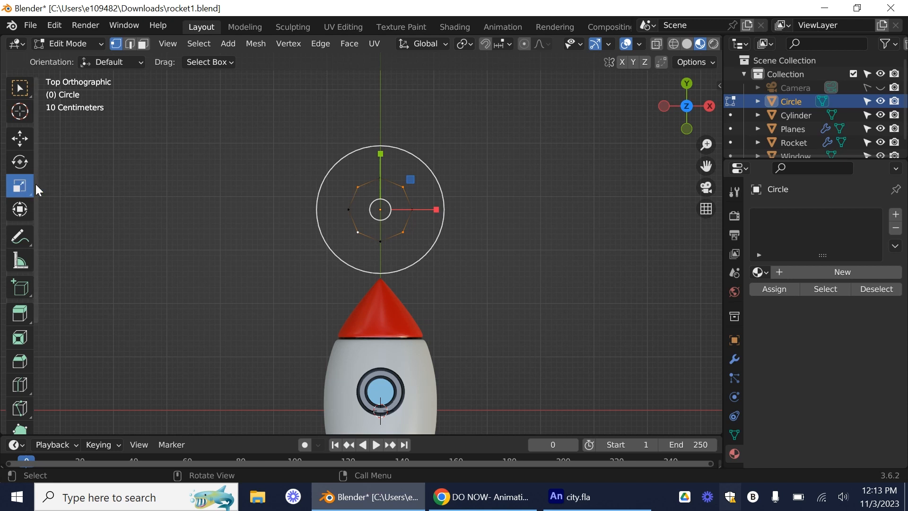
{"action": "left_click_drag", "start_coordinate": [432, 172], "coordinate": [398, 200]}
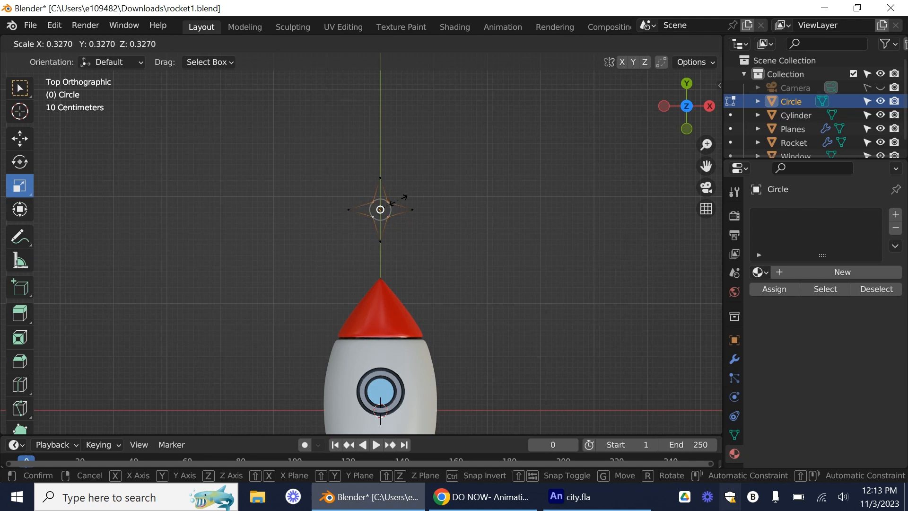
{"action": "left_click_drag", "start_coordinate": [398, 199], "coordinate": [398, 199]}
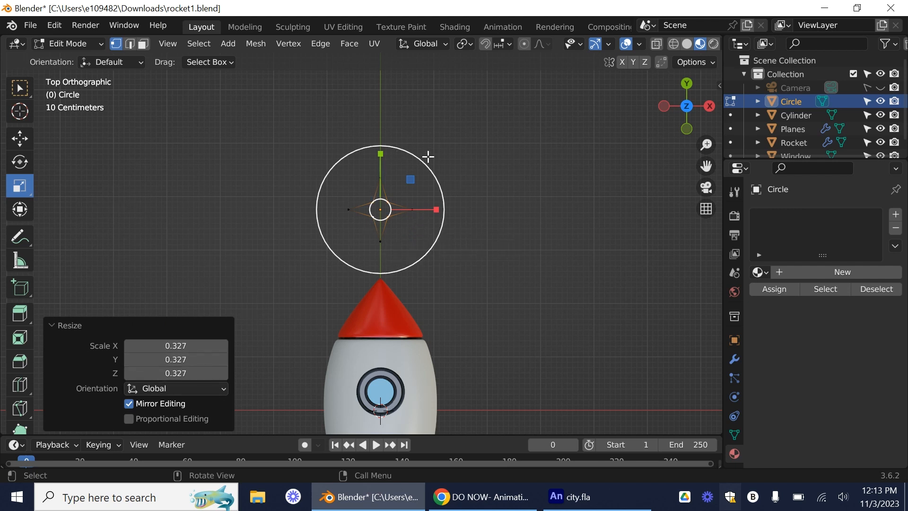
{"action": "left_click_drag", "start_coordinate": [424, 162], "coordinate": [420, 168]}
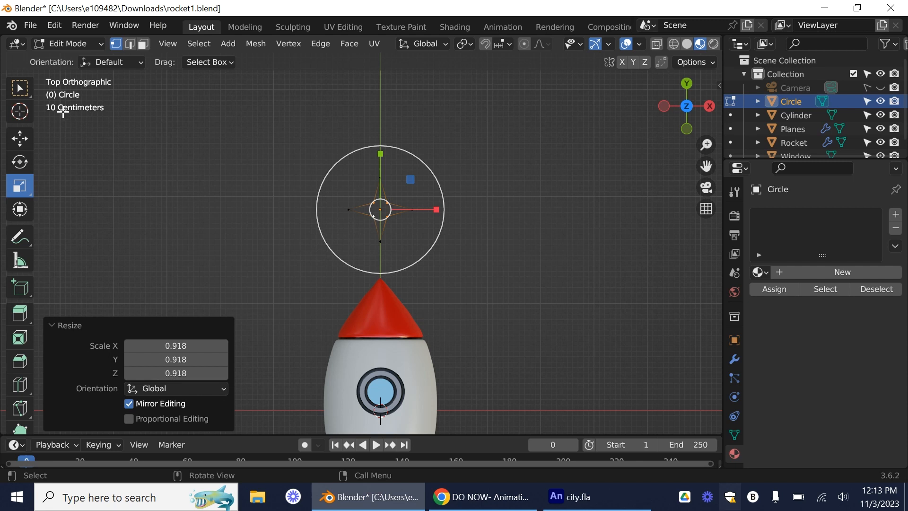
Select all vertices of the four-pointed star and fill its outline with faces
{"action": "left_click", "coordinate": [20, 91]}
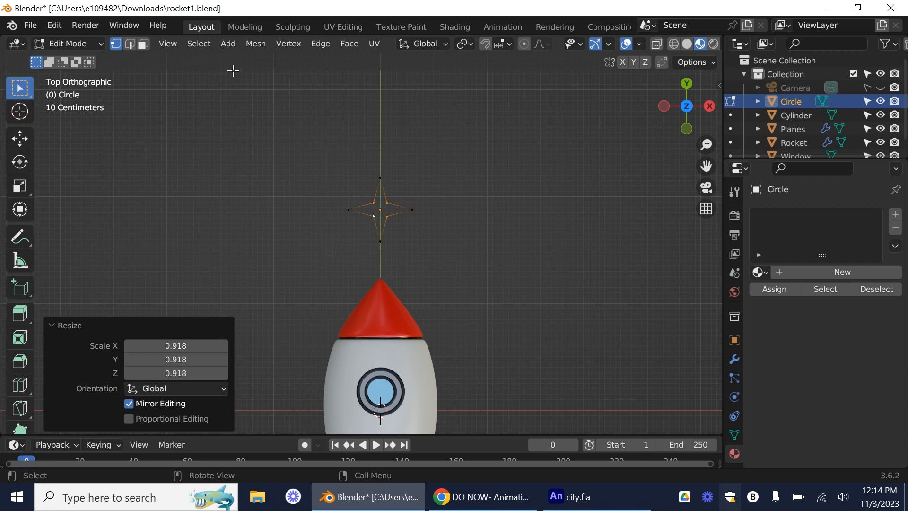
{"action": "left_click", "coordinate": [103, 44]}
{"action": "left_click", "coordinate": [99, 60]}
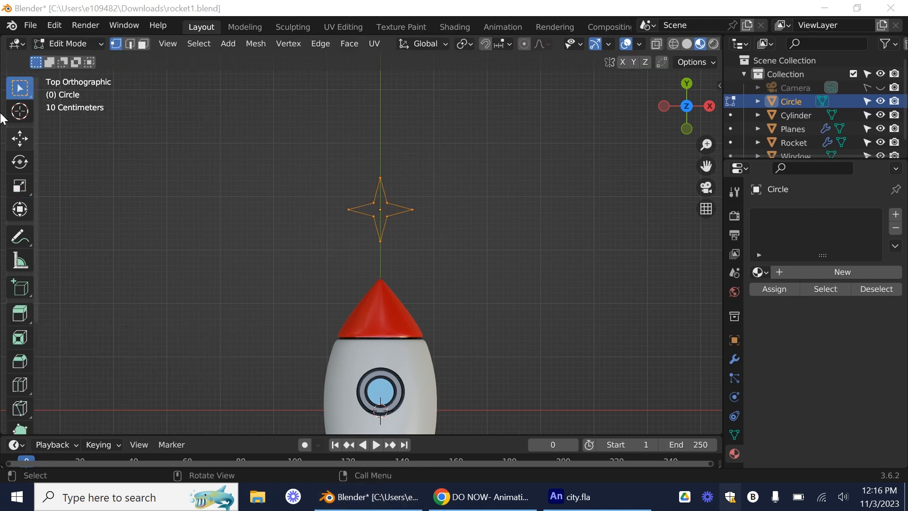
{"action": "left_click", "coordinate": [439, 232]}
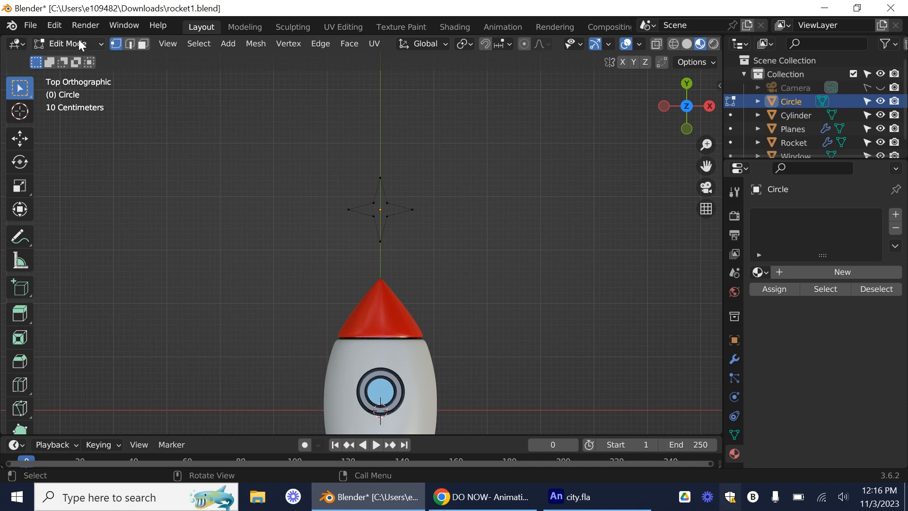
{"action": "left_click_drag", "start_coordinate": [300, 153], "coordinate": [467, 268]}
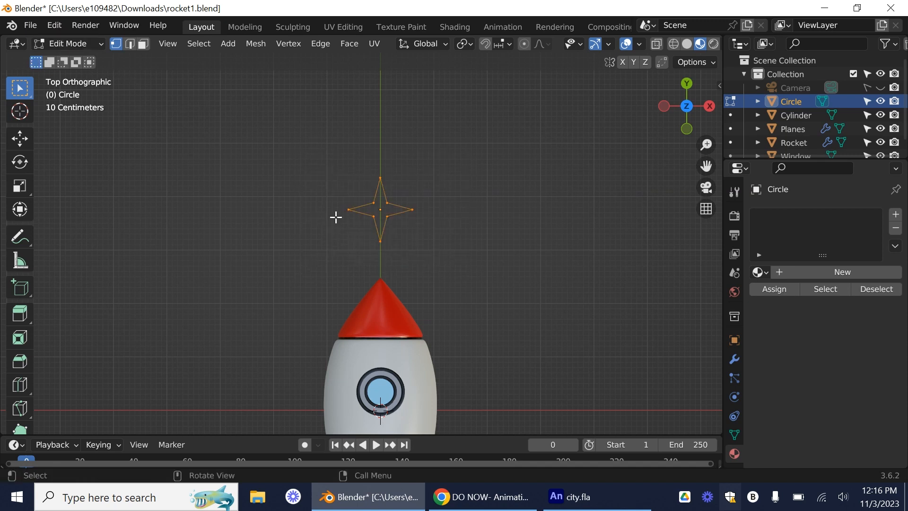
{"action": "left_click", "coordinate": [352, 43]}
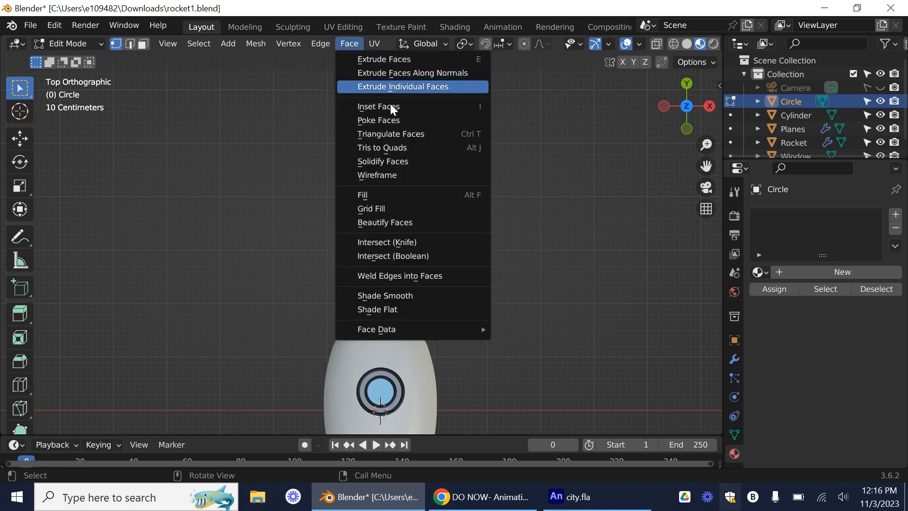
{"action": "left_click", "coordinate": [380, 194]}
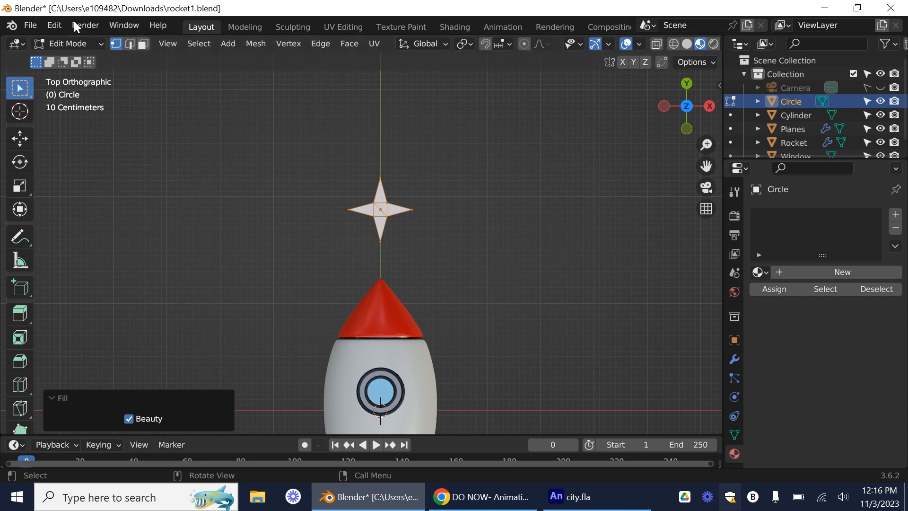
Return to Object Mode and deselect the filled star
{"action": "left_click", "coordinate": [91, 44]}
{"action": "left_click", "coordinate": [80, 57]}
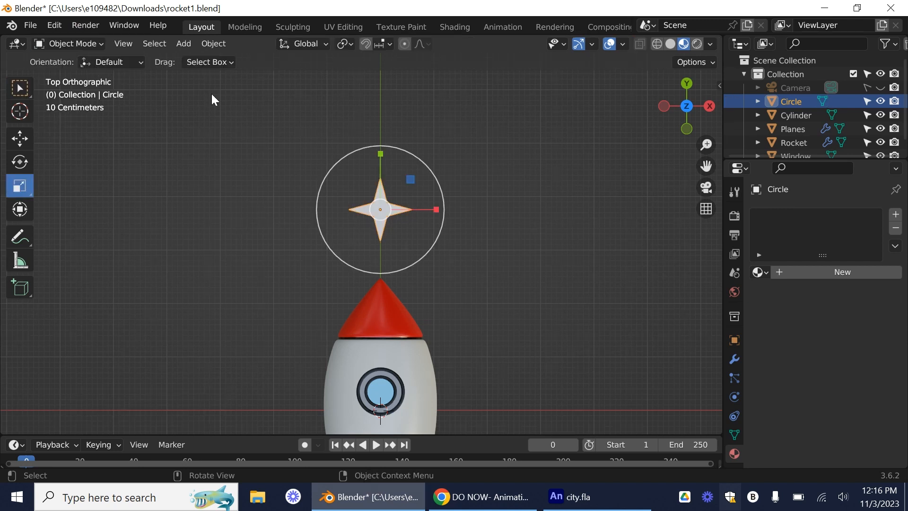
{"action": "left_click", "coordinate": [19, 87]}
{"action": "left_click", "coordinate": [208, 71]}
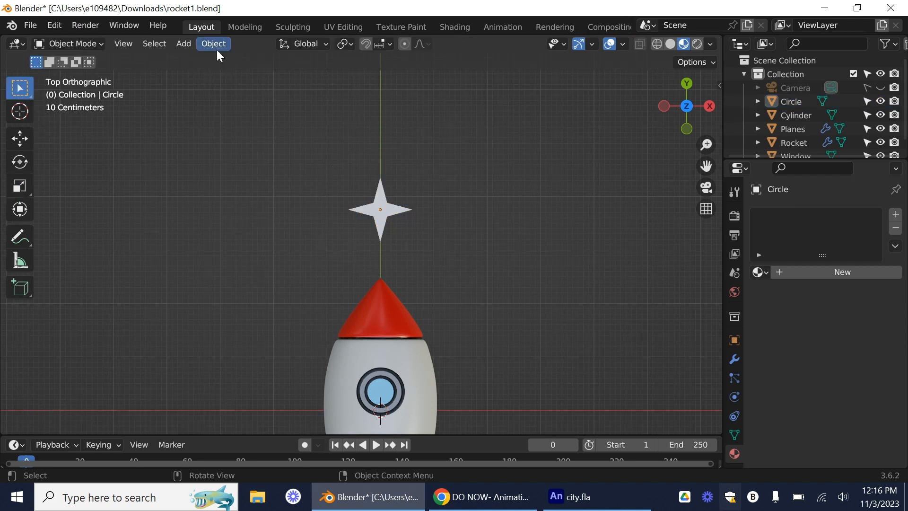
Add a second circle mesh with 10 vertices
{"action": "left_click", "coordinate": [189, 44]}
{"action": "mouse_move", "coordinate": [203, 55]}
{"action": "left_click", "coordinate": [324, 85]}
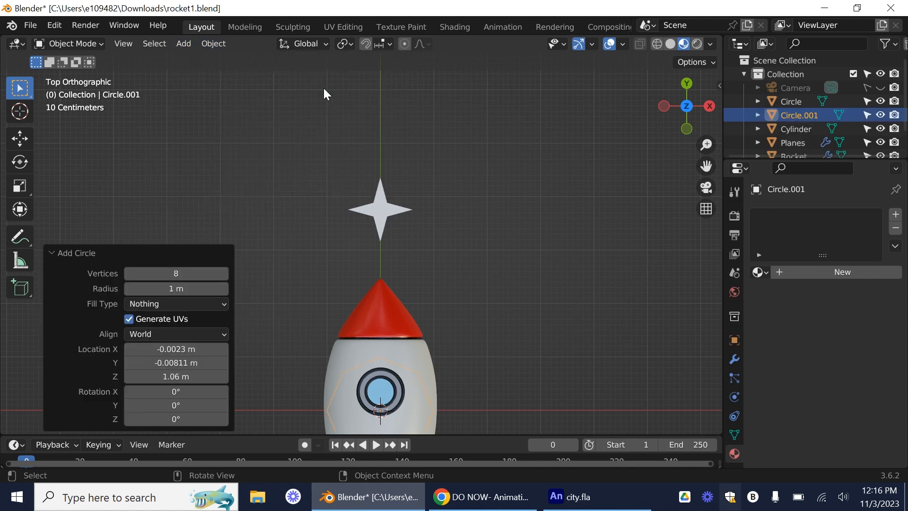
{"action": "left_click", "coordinate": [186, 272]}
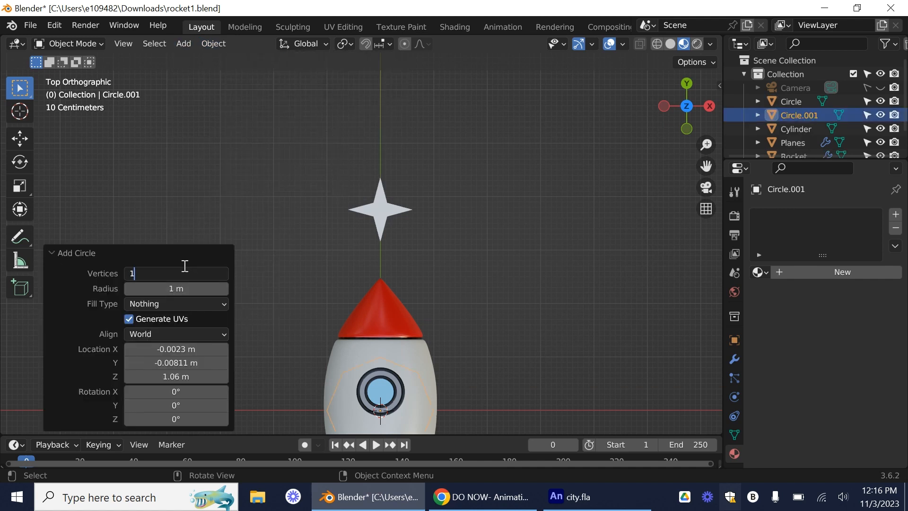
{"action": "key", "text": "Return"}
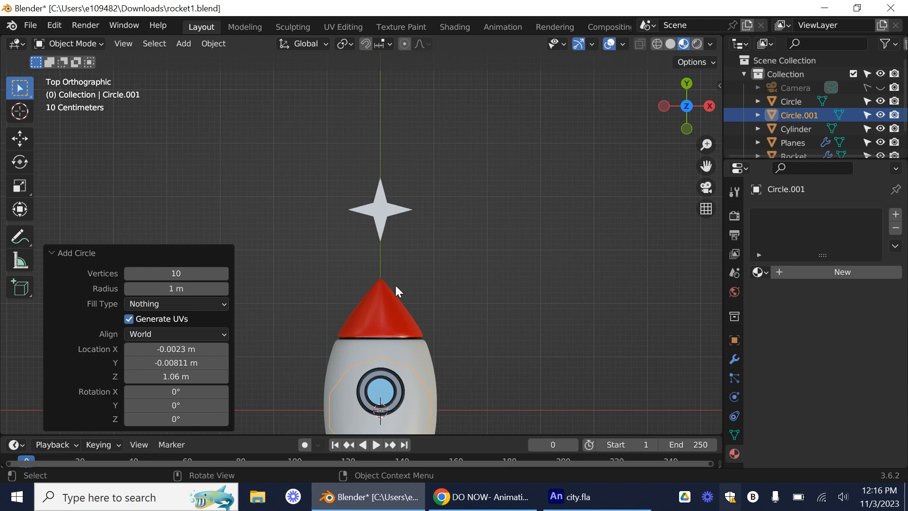
Move the 10-vertex circle up past the rocket's nose and -3.0294 m along X, beside the four-pointed star
{"action": "left_click", "coordinate": [18, 137]}
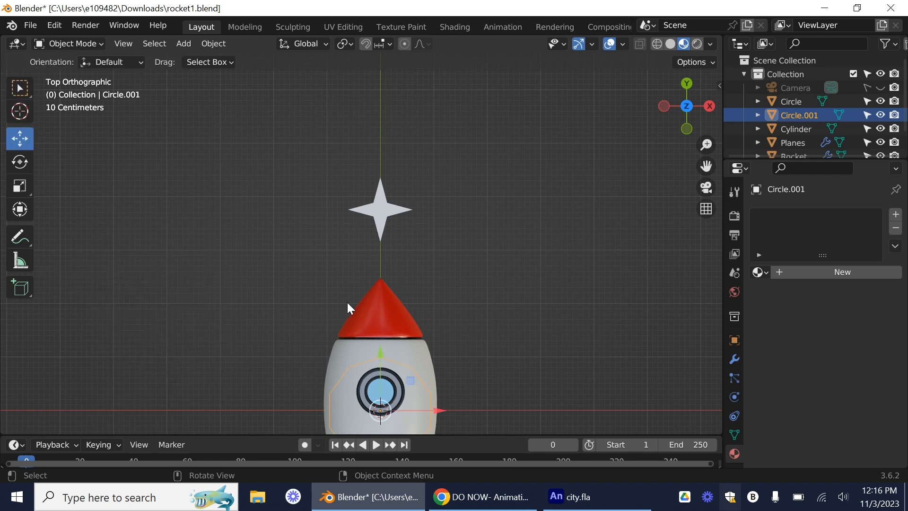
{"action": "left_click_drag", "start_coordinate": [387, 356], "coordinate": [386, 165]}
{"action": "left_click_drag", "start_coordinate": [441, 221], "coordinate": [273, 232]}
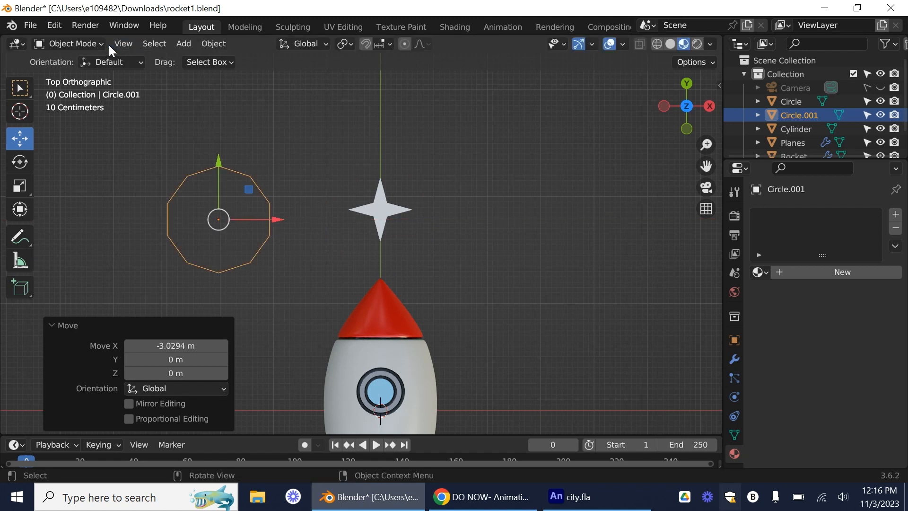
In Edit Mode, select every other vertex of the circle and scale them inward by 0.342 to form a five-pointed star
{"action": "left_click", "coordinate": [71, 44]}
{"action": "left_click", "coordinate": [81, 73]}
{"action": "left_click", "coordinate": [190, 176]}
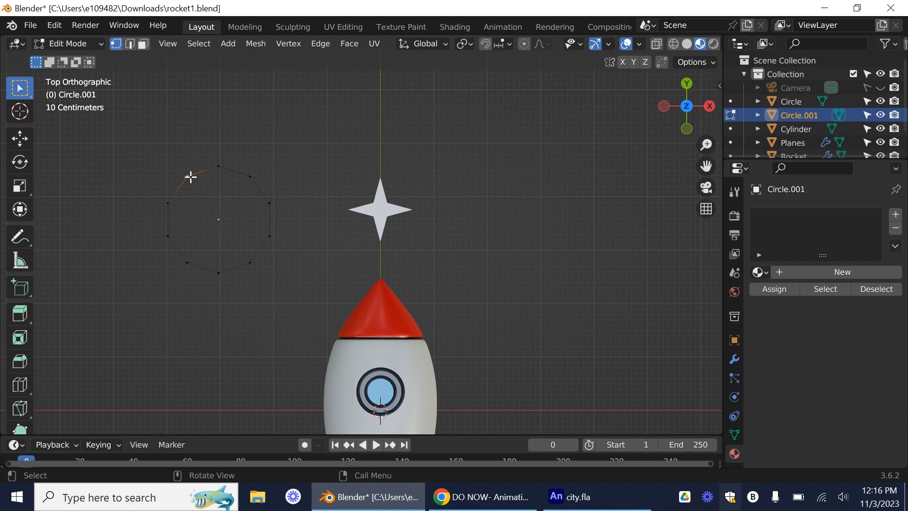
{"action": "left_click", "coordinate": [250, 176], "text": "shift"}
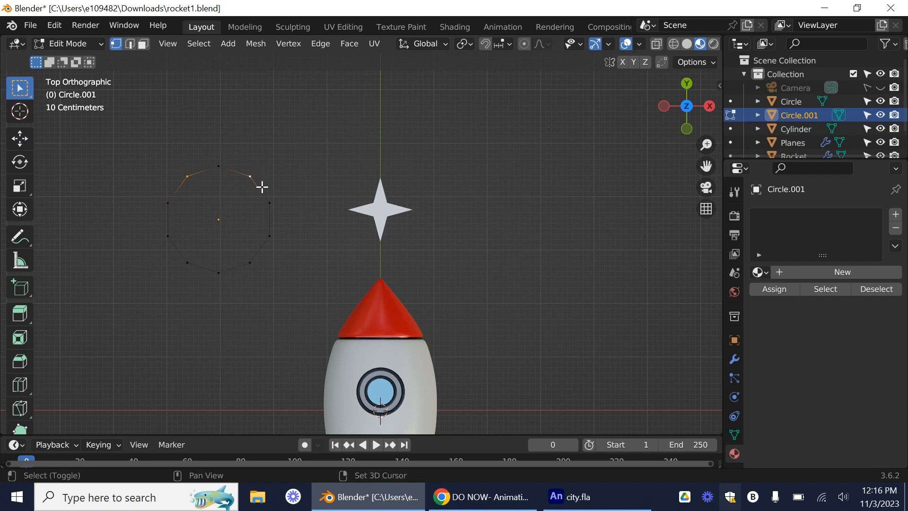
{"action": "left_click", "coordinate": [270, 236], "text": "shift"}
{"action": "left_click", "coordinate": [218, 272], "text": "shift"}
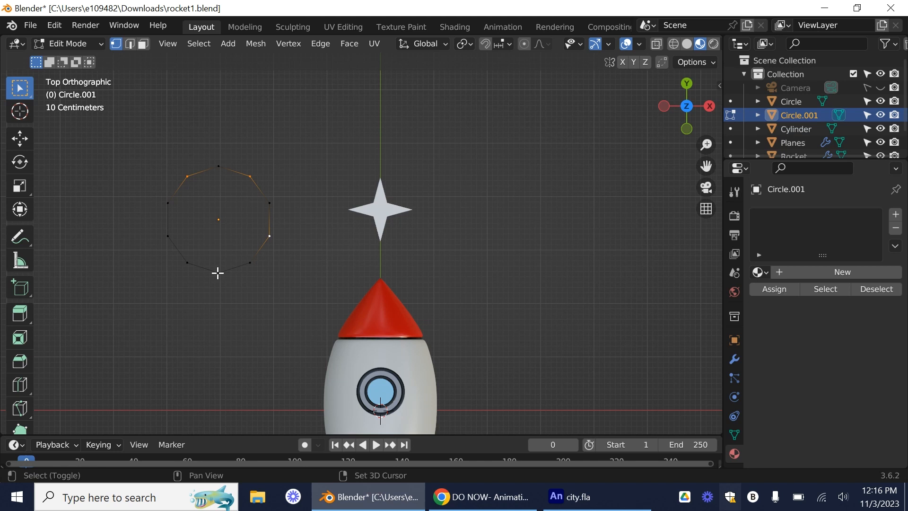
{"action": "left_click", "coordinate": [168, 236], "text": "shift"}
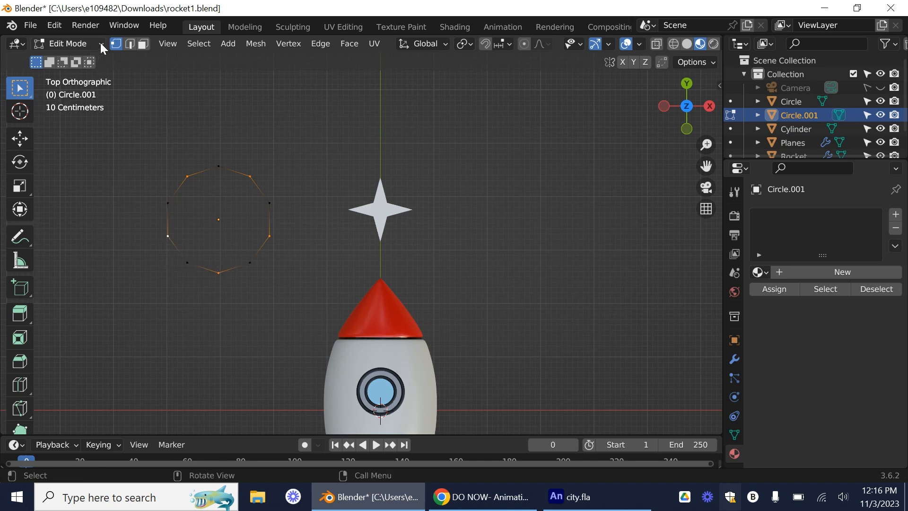
{"action": "left_click", "coordinate": [23, 191]}
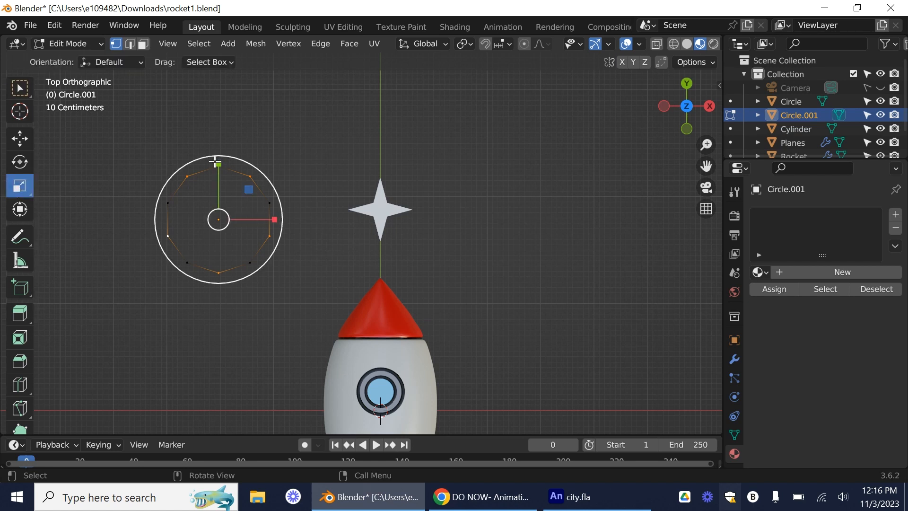
{"action": "left_click_drag", "start_coordinate": [221, 154], "coordinate": [220, 199]}
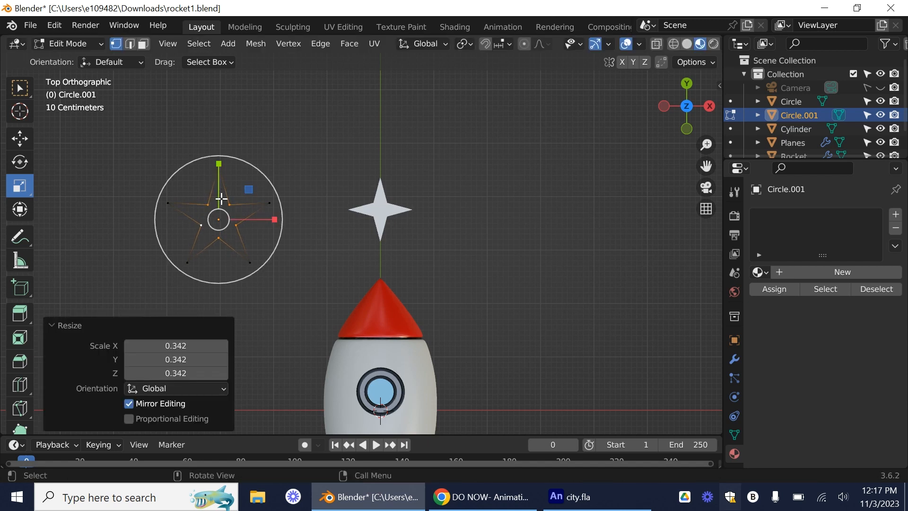
Select all vertices of the five-pointed star and scale them by 0.439
{"action": "left_click", "coordinate": [149, 133]}
{"action": "left_click_drag", "start_coordinate": [124, 129], "coordinate": [299, 295]}
{"action": "left_click_drag", "start_coordinate": [259, 172], "coordinate": [229, 194]}
Fill the five-pointed star's outline with faces and deselect its vertices
{"action": "left_click", "coordinate": [346, 43]}
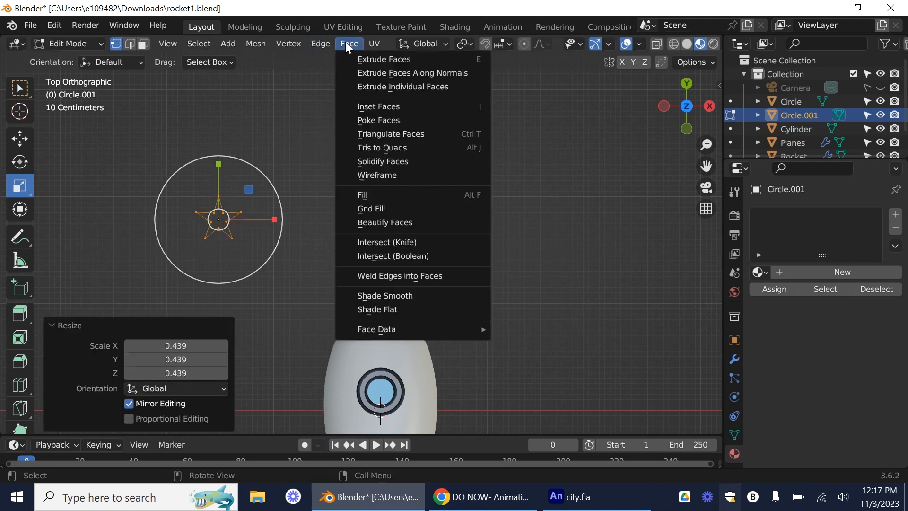
{"action": "left_click", "coordinate": [365, 194]}
{"action": "left_click", "coordinate": [16, 94]}
{"action": "left_click", "coordinate": [246, 269]}
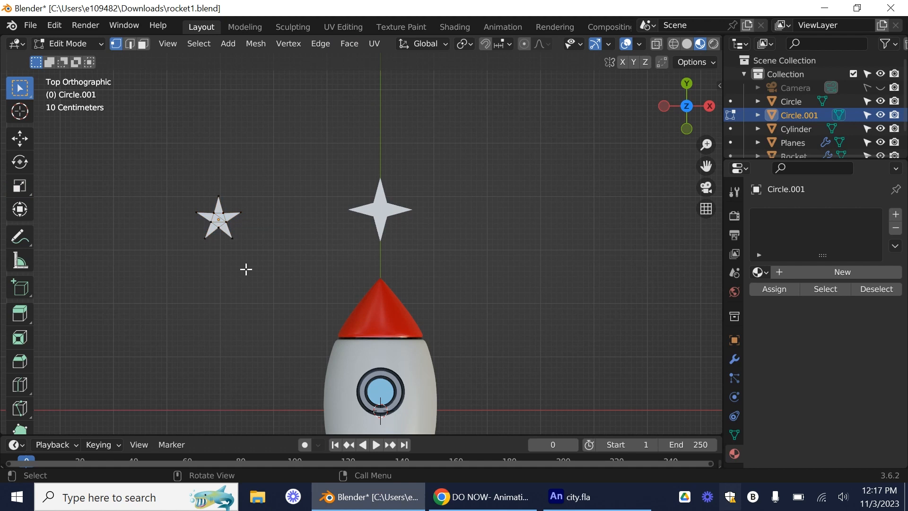
{"action": "middle_click_drag", "start_coordinate": [278, 252], "coordinate": [291, 263]}
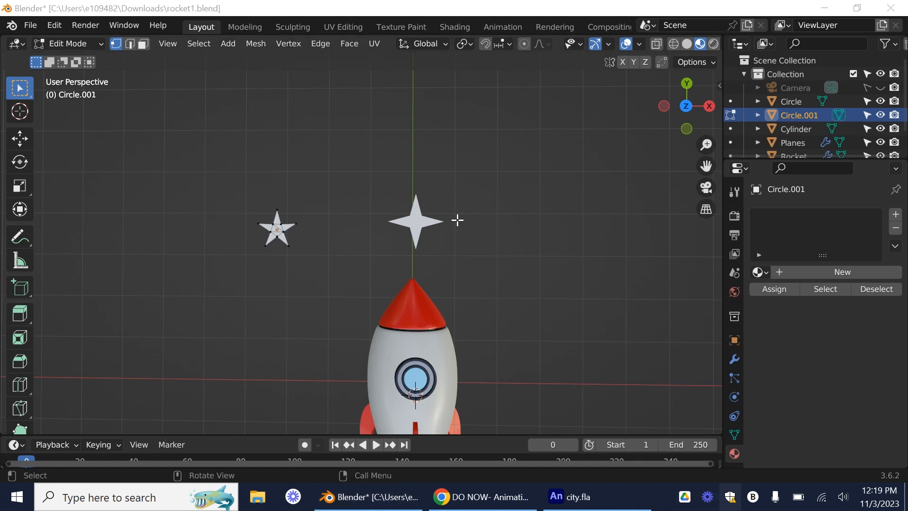
{"action": "left_click_drag", "start_coordinate": [240, 183], "coordinate": [324, 289]}
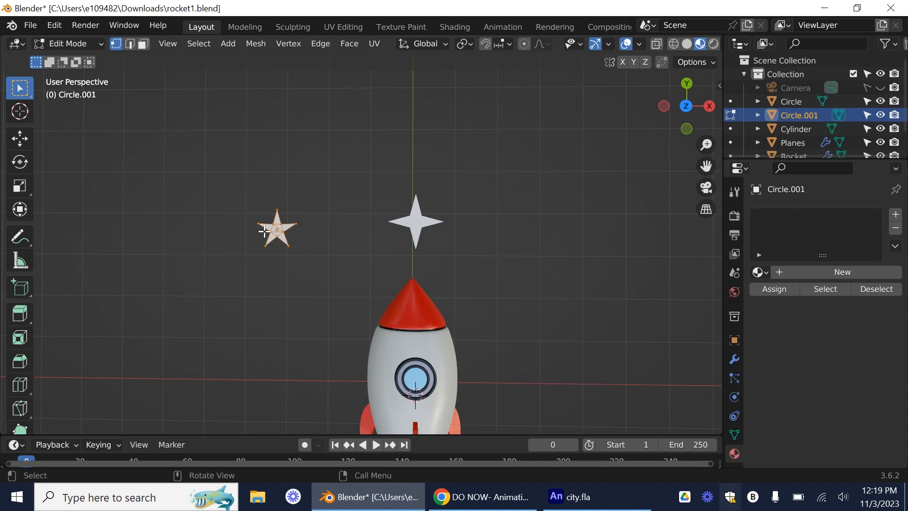
{"action": "key", "text": "x"}
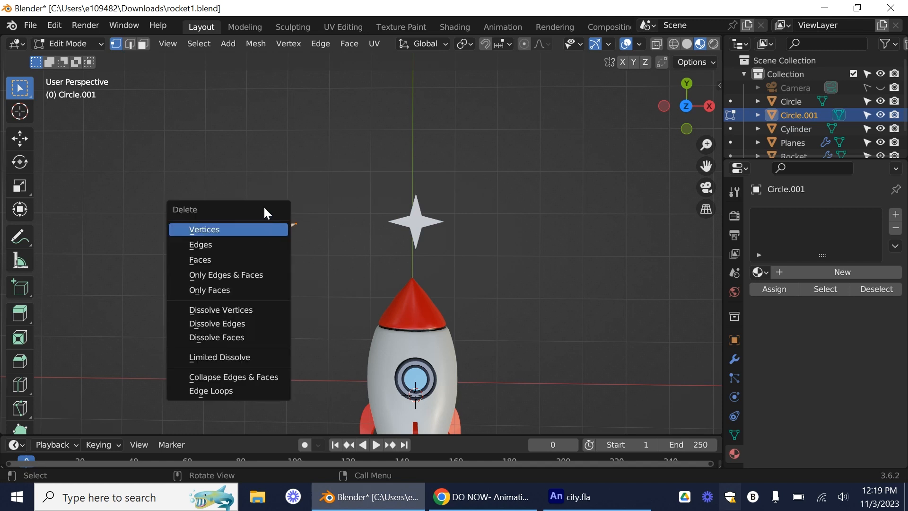
{"action": "left_click", "coordinate": [274, 237]}
Return to Object Mode and delete the whole five-pointed star object
{"action": "left_click", "coordinate": [71, 43]}
{"action": "left_click", "coordinate": [81, 54]}
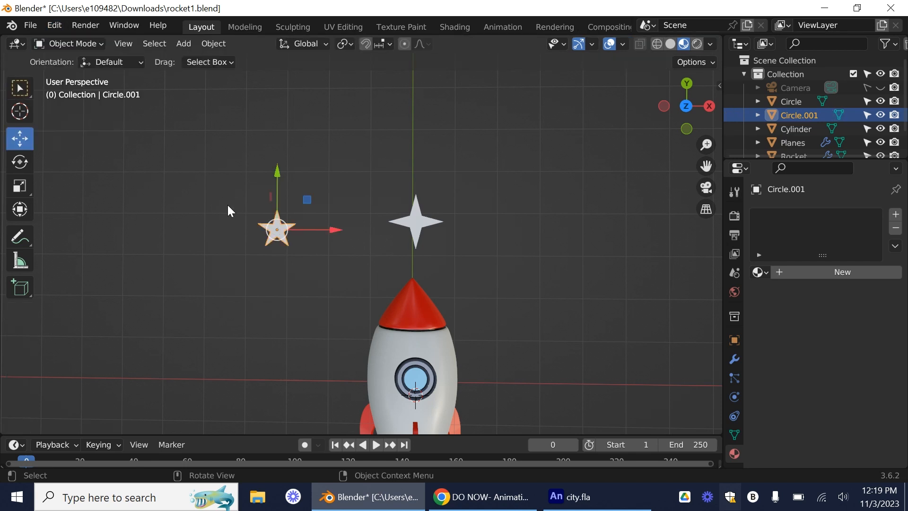
{"action": "key", "text": "x"}
{"action": "left_click", "coordinate": [282, 209]}
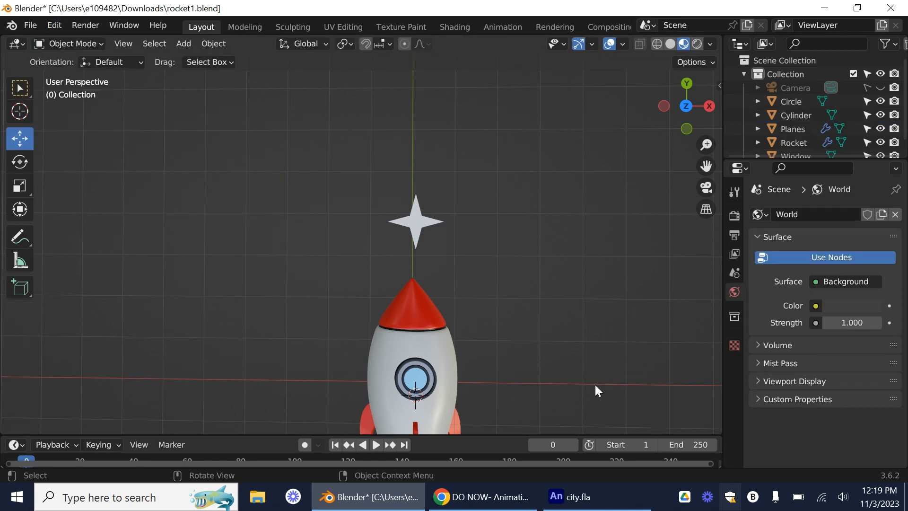
Split the 3D viewport vertically into two views and show the camera view in one of them
{"action": "scroll", "coordinate": [592, 384], "scroll_direction": "down", "scroll_amount": 2}
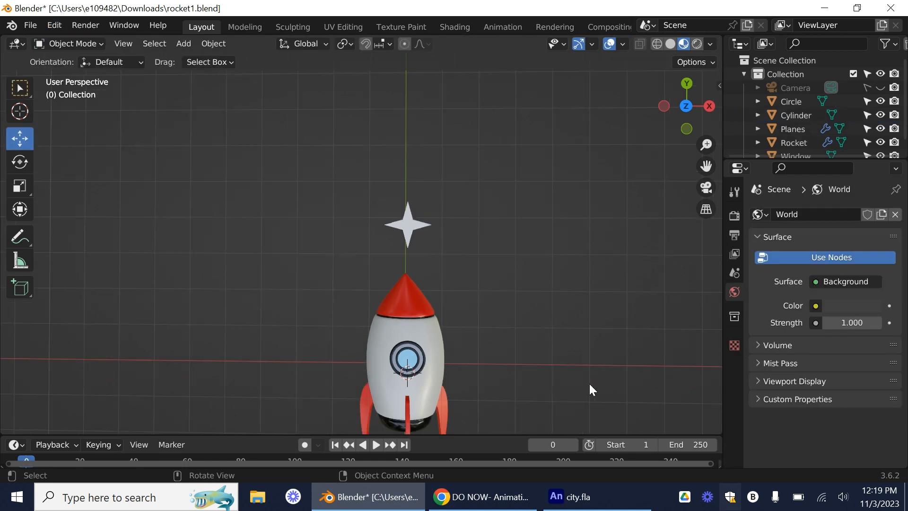
{"action": "right_click", "coordinate": [450, 435]}
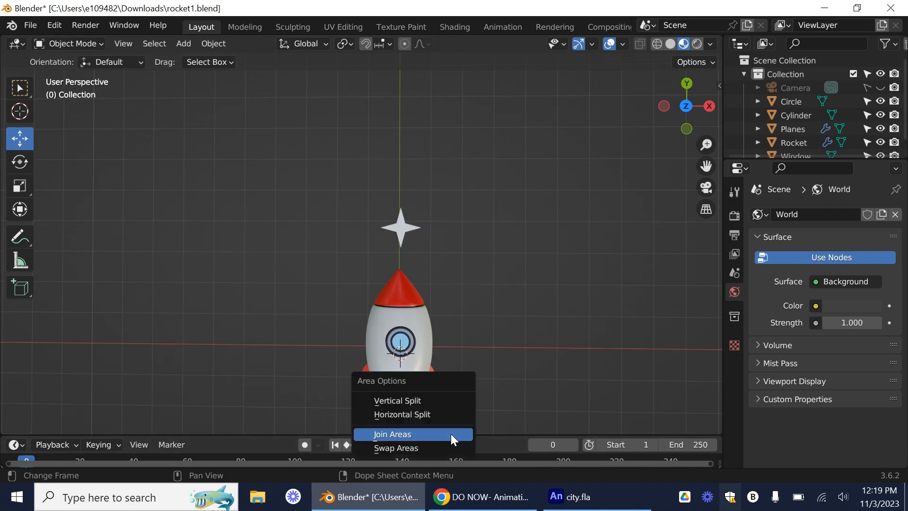
{"action": "left_click", "coordinate": [422, 399]}
{"action": "left_click", "coordinate": [354, 251]}
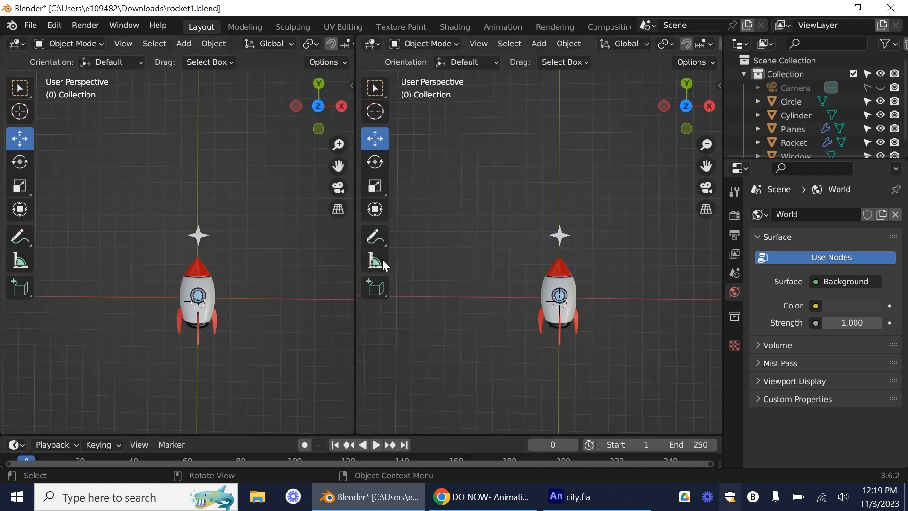
{"action": "left_click", "coordinate": [340, 188]}
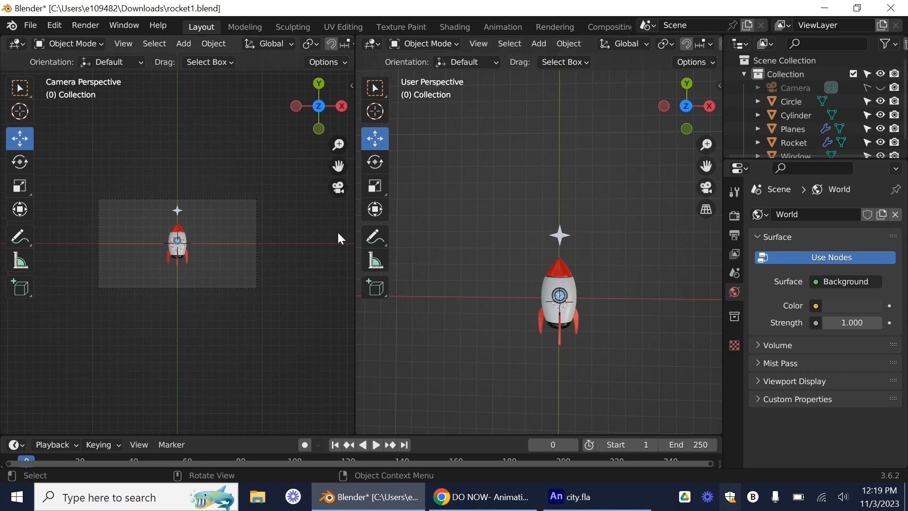
Move the four-pointed star about -5.46 m in X and -1.04 m in Y, and scale it by 0.635
{"action": "left_click", "coordinate": [375, 87]}
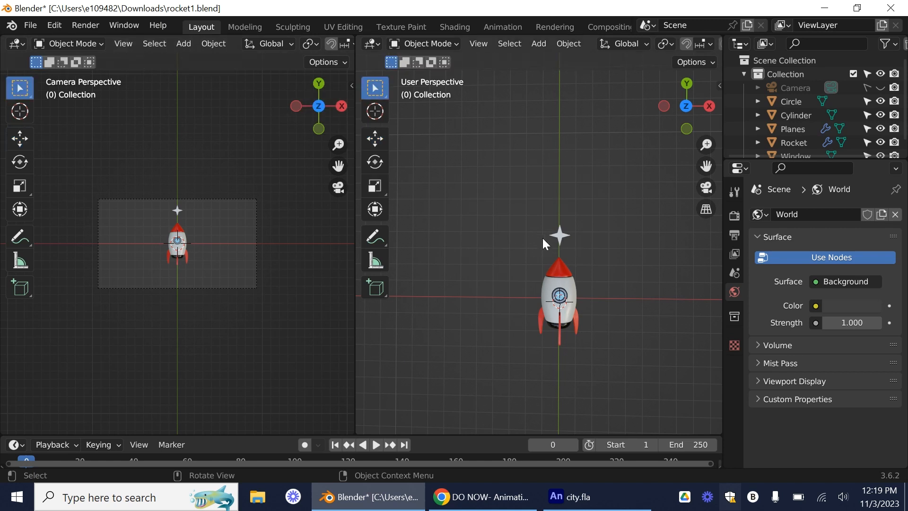
{"action": "left_click", "coordinate": [560, 235]}
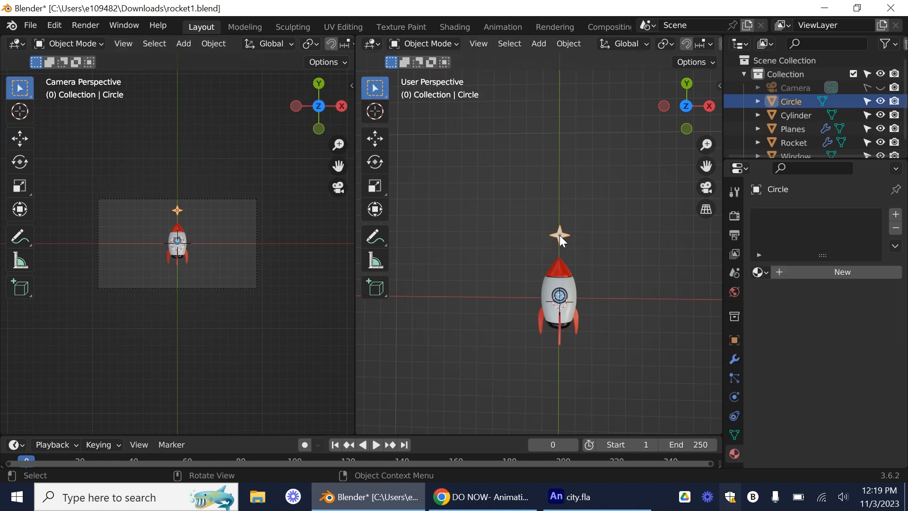
{"action": "left_click", "coordinate": [377, 140]}
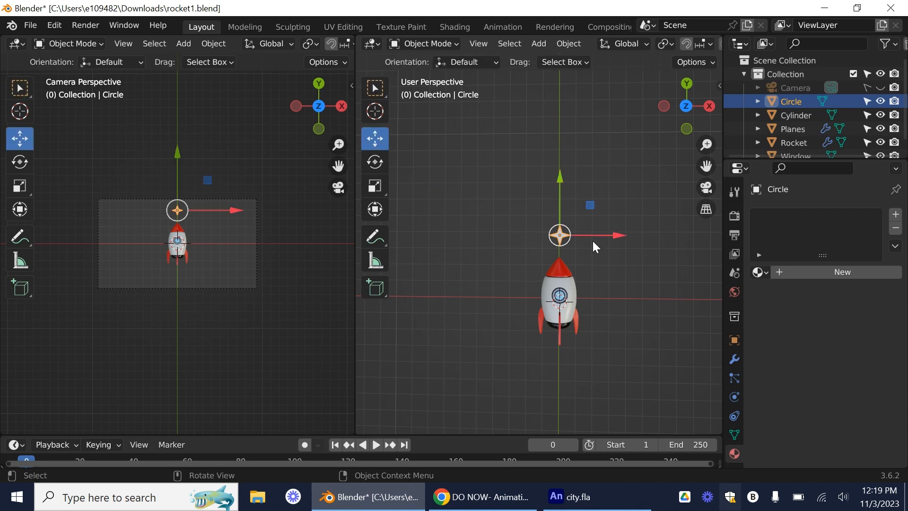
{"action": "left_click_drag", "start_coordinate": [563, 237], "coordinate": [466, 259]}
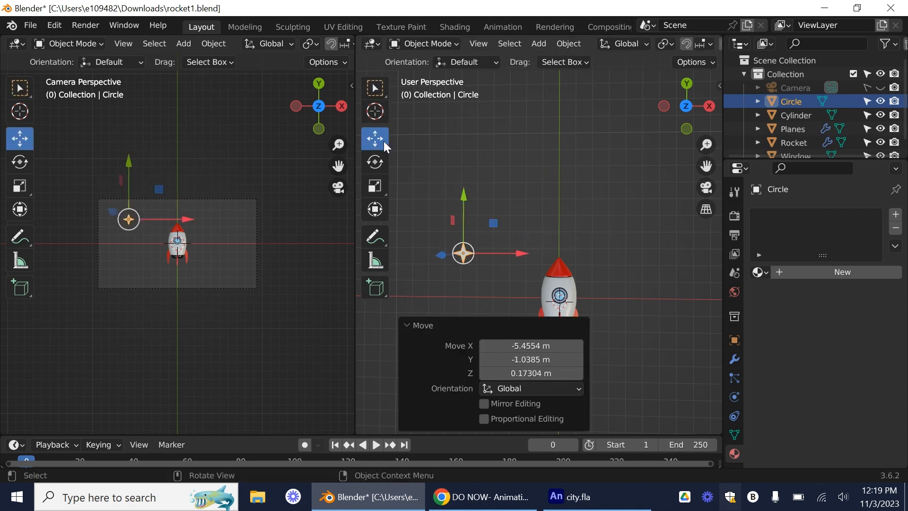
{"action": "left_click", "coordinate": [375, 185]}
{"action": "left_click_drag", "start_coordinate": [503, 200], "coordinate": [482, 213]}
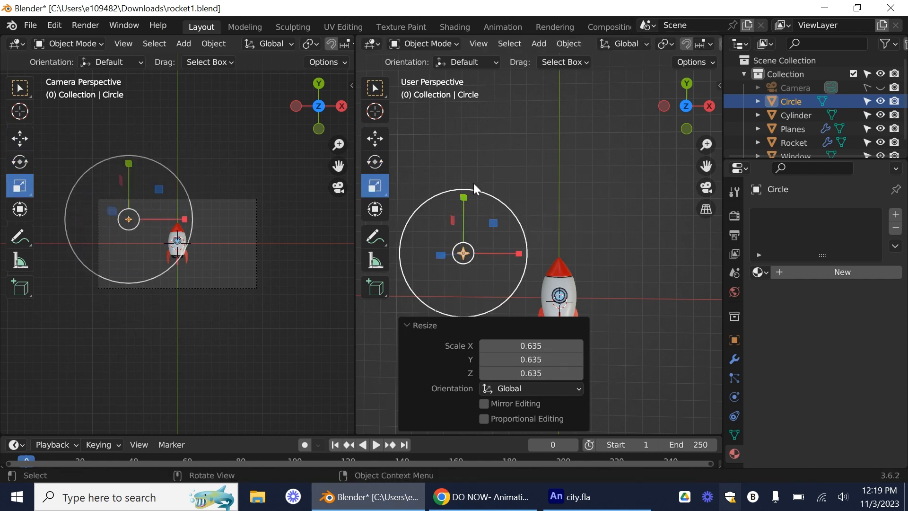
Duplicate the four-pointed star and place the copy about 7.7 m along X and 2.14 m along Y from it
{"action": "left_click", "coordinate": [472, 258]}
{"action": "left_click", "coordinate": [464, 254]}
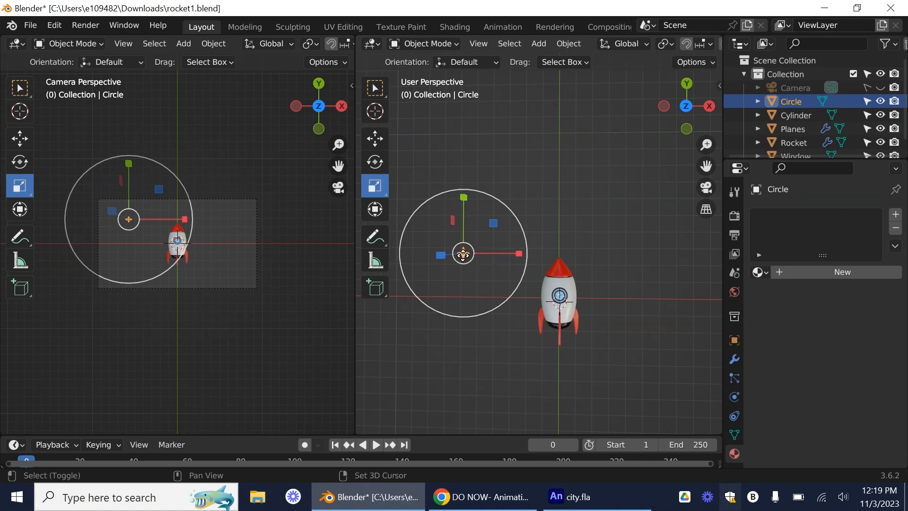
{"action": "key", "text": "shift+d"}
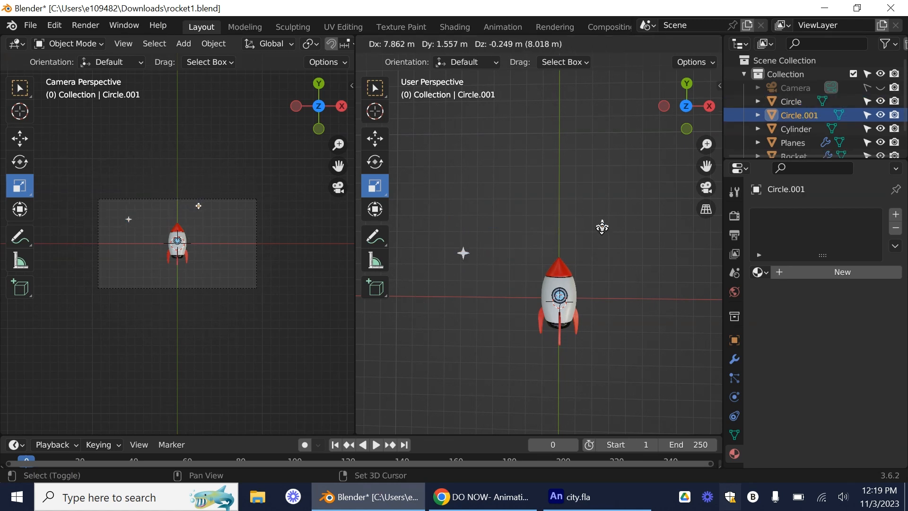
{"action": "left_click", "coordinate": [600, 217]}
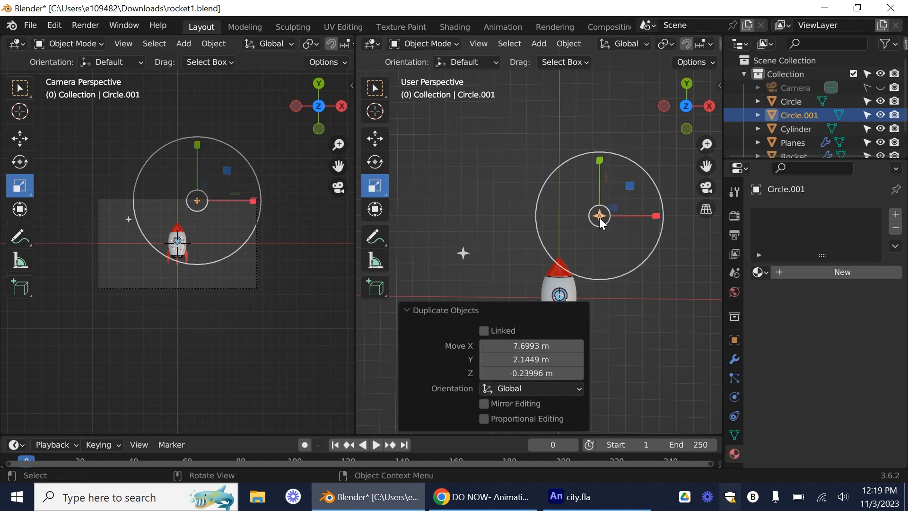
Duplicate the star several more times, scattering the copies on both sides of the rocket within the camera frame
{"action": "key", "text": "shift+d"}
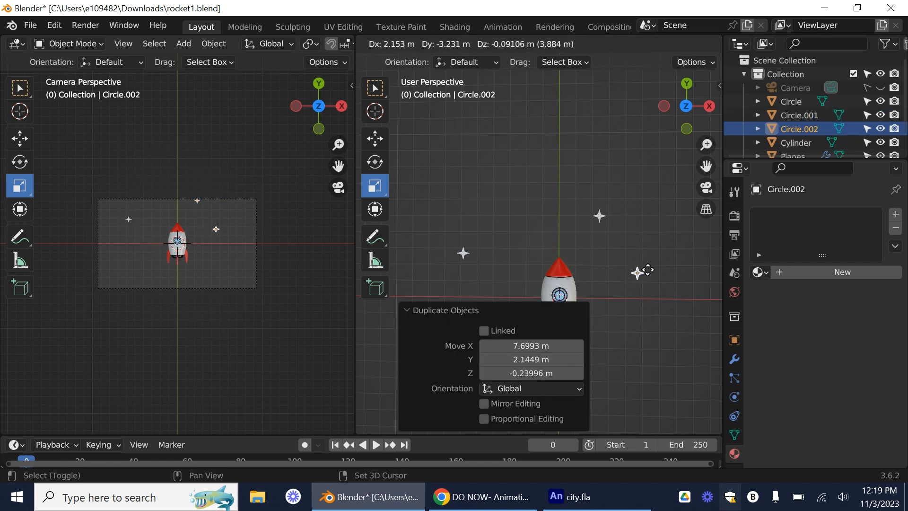
{"action": "left_click", "coordinate": [676, 246]}
{"action": "key", "text": "shift+d"}
{"action": "left_click", "coordinate": [632, 307]}
{"action": "key", "text": "shift+d"}
{"action": "left_click", "coordinate": [511, 293]}
{"action": "left_click", "coordinate": [407, 311]}
{"action": "key", "text": "shift+d"}
{"action": "left_click", "coordinate": [442, 345]}
{"action": "key", "text": "shift+d"}
Rotate the star close to the rocket's left side, and rescale two of the other stars to vary their sizes
{"action": "left_click", "coordinate": [375, 161]}
{"action": "left_click_drag", "start_coordinate": [519, 392], "coordinate": [549, 352]}
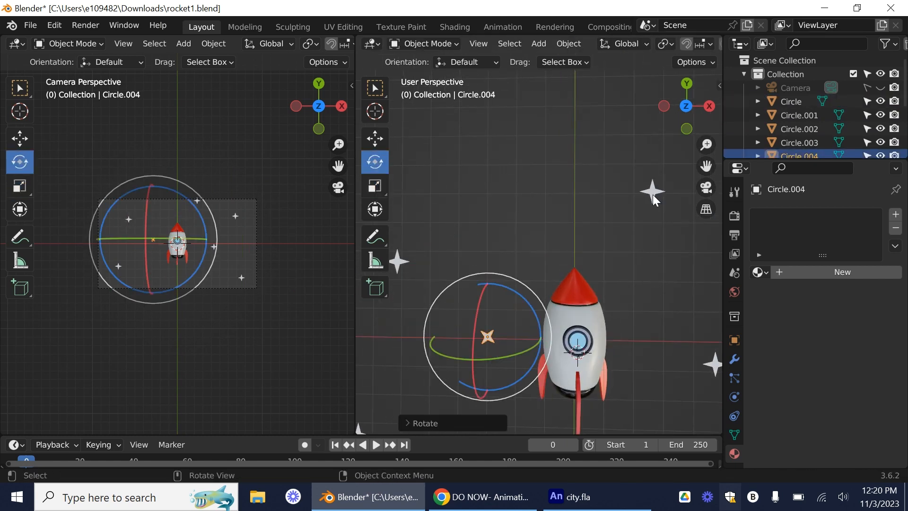
{"action": "left_click", "coordinate": [653, 191]}
{"action": "left_click", "coordinate": [375, 186]}
{"action": "left_click_drag", "start_coordinate": [668, 254], "coordinate": [665, 242]}
{"action": "scroll", "coordinate": [492, 274], "scroll_direction": "down", "scroll_amount": 3}
{"action": "left_click", "coordinate": [434, 352]}
{"action": "left_click_drag", "start_coordinate": [491, 387], "coordinate": [503, 395]}
Duplicate the rotated star three times, placing the copies near the camera frame's lower edge, upper-left corner and right edge
{"action": "left_click", "coordinate": [675, 247]}
{"action": "left_click", "coordinate": [510, 295]}
{"action": "key", "text": "shift+d"}
{"action": "left_click", "coordinate": [467, 403]}
{"action": "key", "text": "shift+d"}
{"action": "left_click", "coordinate": [411, 219]}
{"action": "left_click", "coordinate": [510, 295]}
{"action": "key", "text": "shift+d"}
{"action": "left_click", "coordinate": [720, 322]}
Duplicate the upright star above the rocket twice, placing one copy below right of the rocket and one beside its nose
{"action": "left_click", "coordinate": [599, 216]}
{"action": "key", "text": "shift+d"}
{"action": "left_click", "coordinate": [596, 365]}
{"action": "key", "text": "shift+d"}
{"action": "left_click", "coordinate": [585, 287]}
Reposition the rotated star beside the rocket and rotate the star on the rocket's right side
{"action": "left_click", "coordinate": [510, 295]}
{"action": "left_click", "coordinate": [375, 139]}
{"action": "left_click_drag", "start_coordinate": [510, 297], "coordinate": [579, 283]}
{"action": "left_click", "coordinate": [634, 310]}
{"action": "left_click", "coordinate": [375, 162]}
{"action": "left_click", "coordinate": [649, 206]}
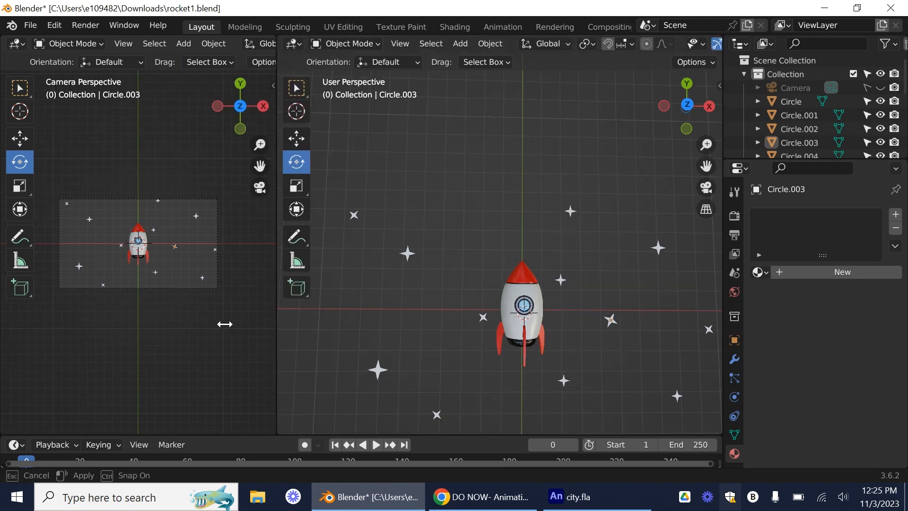
Enlarge the perspective viewport relative to the camera view and add a plane mesh at the rocket
{"action": "left_click_drag", "start_coordinate": [225, 322], "coordinate": [225, 324]}
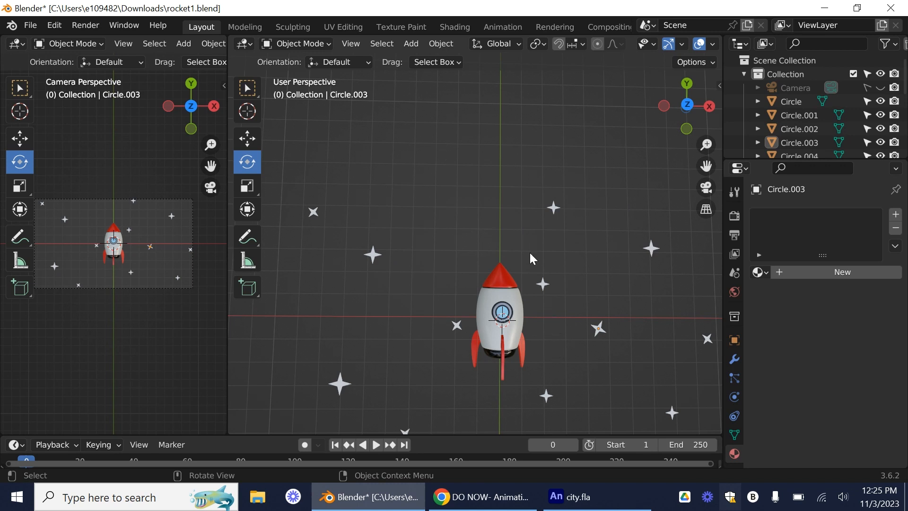
{"action": "middle_click_drag", "start_coordinate": [460, 154], "coordinate": [478, 183]}
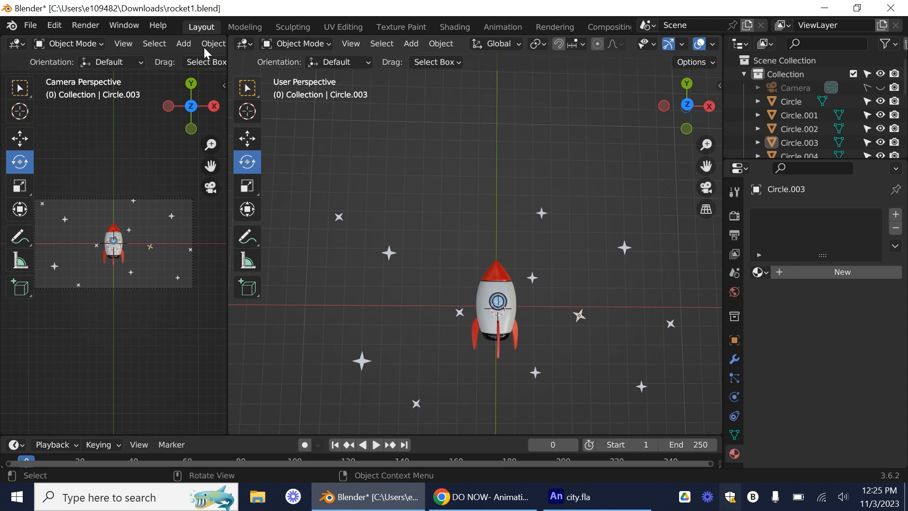
{"action": "left_click", "coordinate": [418, 42]}
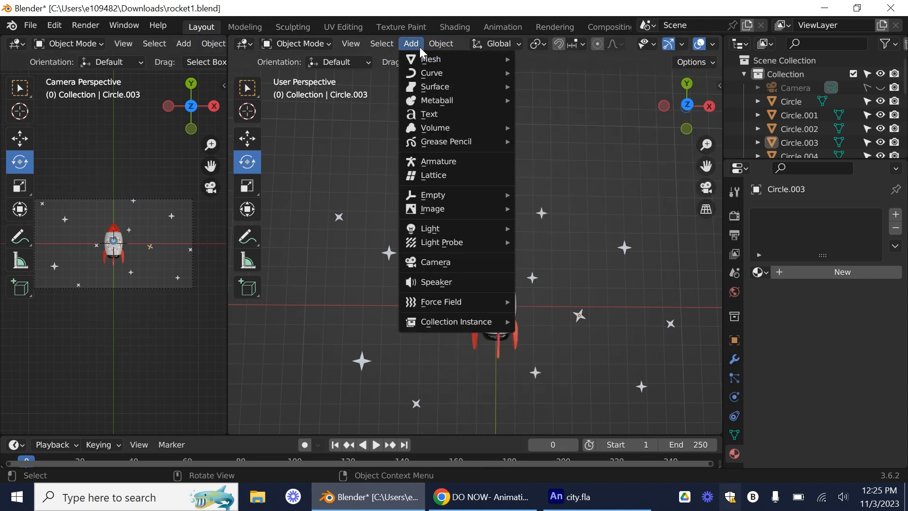
{"action": "mouse_move", "coordinate": [419, 60]}
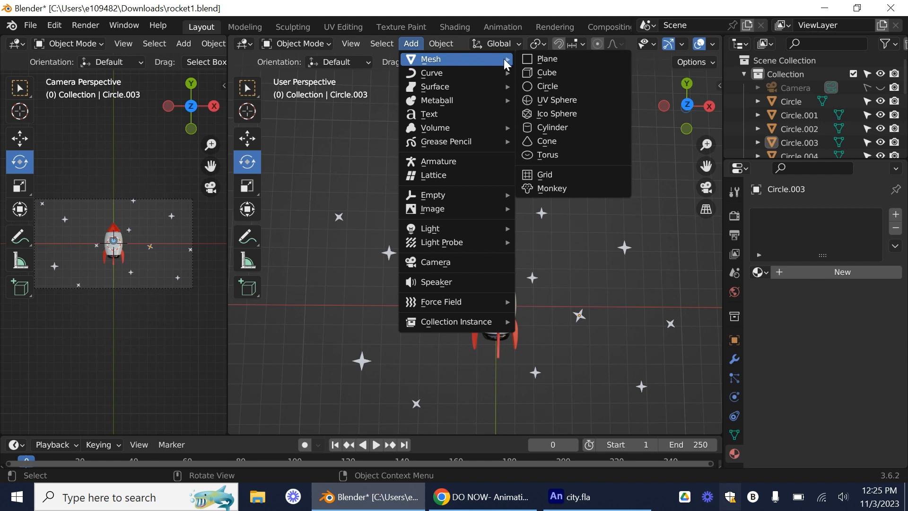
{"action": "left_click", "coordinate": [573, 59]}
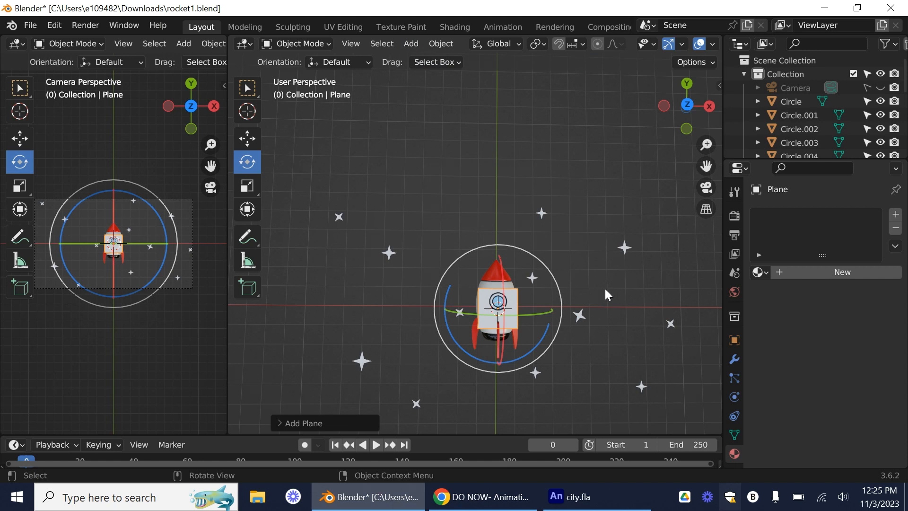
{"action": "left_click", "coordinate": [247, 138]}
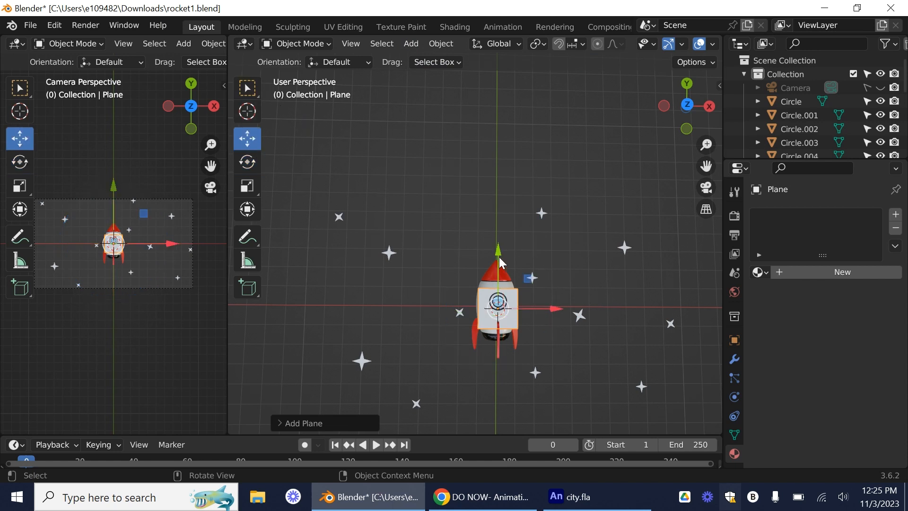
{"action": "left_click_drag", "start_coordinate": [501, 259], "coordinate": [495, 245]}
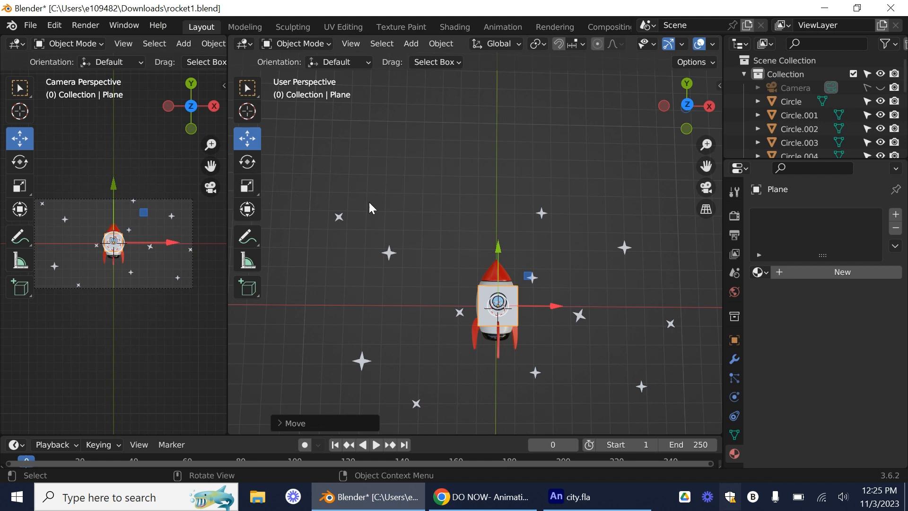
{"action": "key", "text": "ctrl+z"}
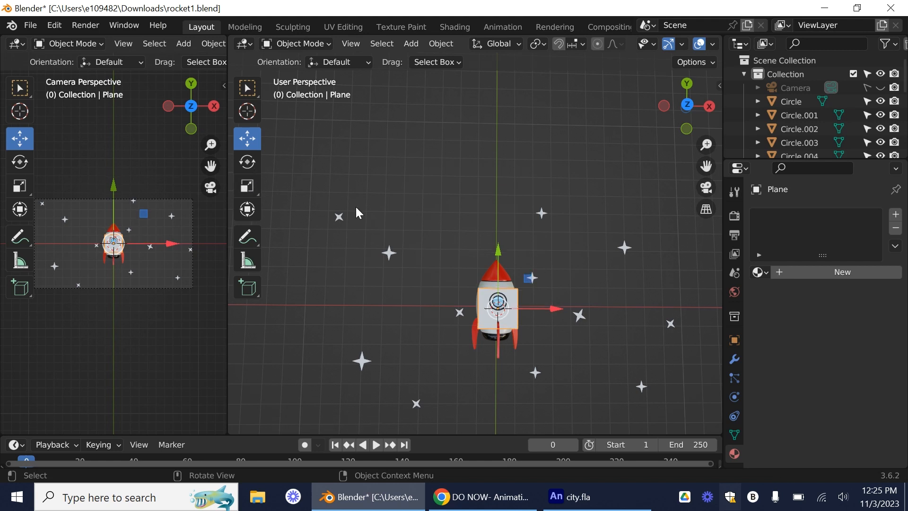
Scale the plane up uniformly, stretch it along X until it covers the camera frame, and widen the camera viewport
{"action": "left_click", "coordinate": [247, 186]}
{"action": "left_click_drag", "start_coordinate": [530, 253], "coordinate": [246, 88]}
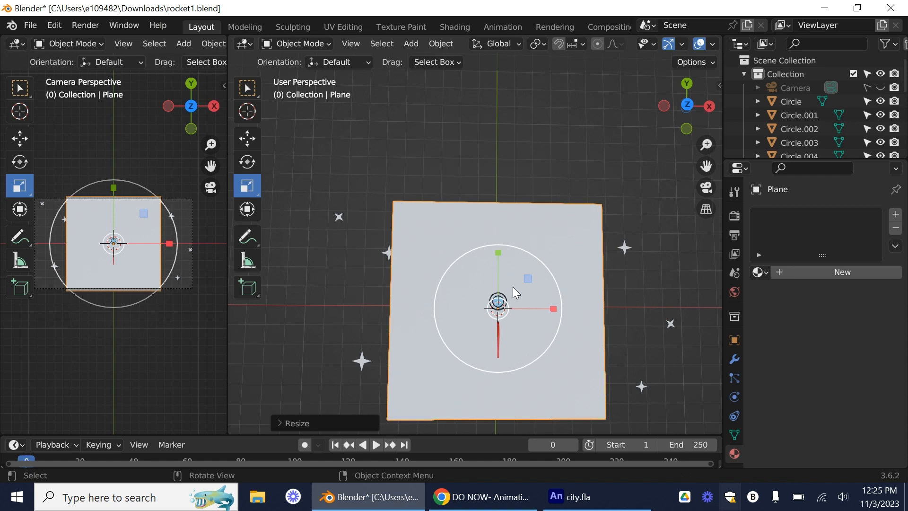
{"action": "left_click_drag", "start_coordinate": [559, 311], "coordinate": [601, 312]}
{"action": "left_click_drag", "start_coordinate": [226, 347], "coordinate": [271, 346]}
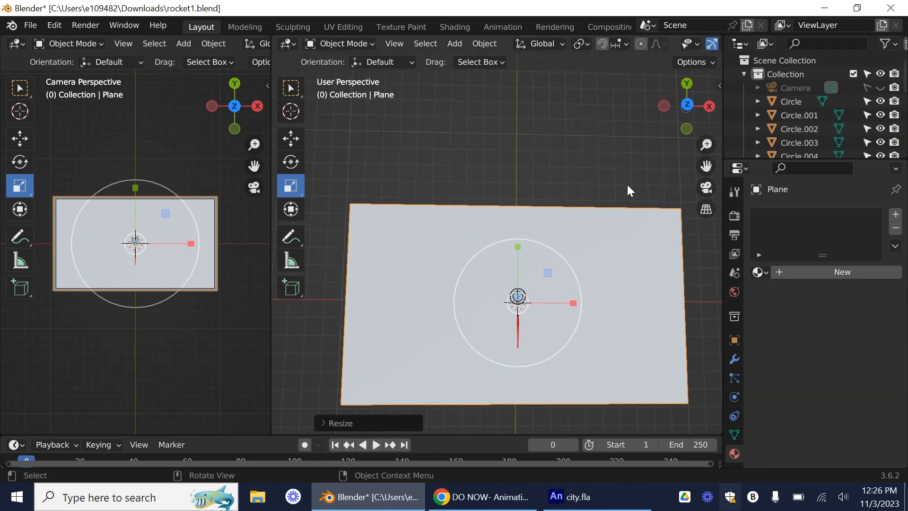
Move the plane down along Z so it lies below the rocket and the stars
{"action": "left_click", "coordinate": [709, 106]}
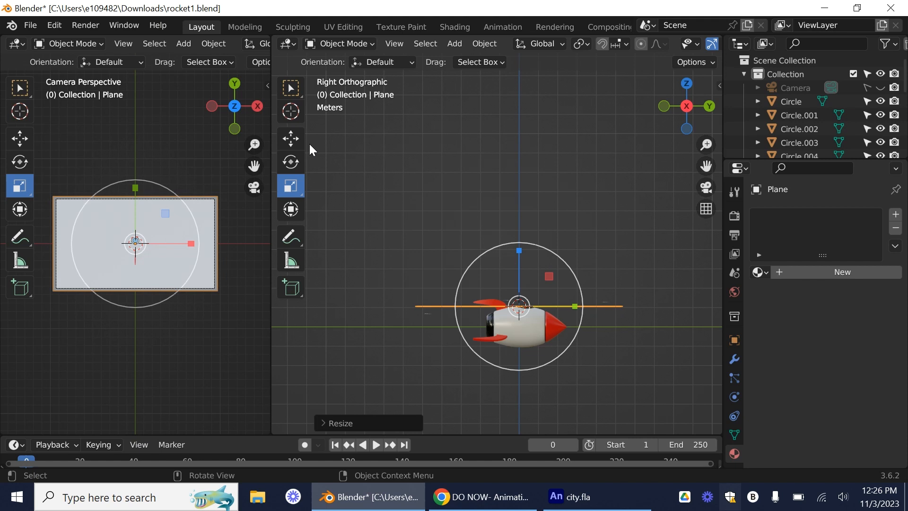
{"action": "left_click", "coordinate": [293, 138]}
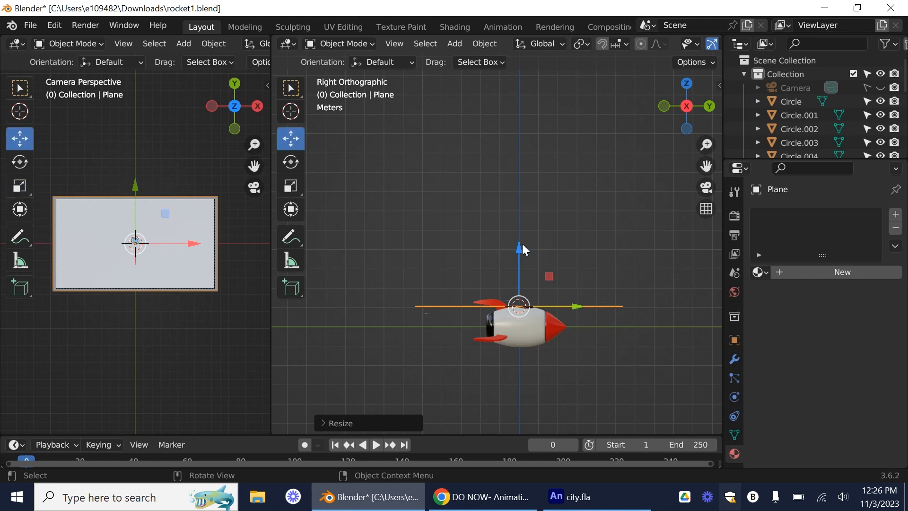
{"action": "left_click_drag", "start_coordinate": [520, 247], "coordinate": [521, 322]}
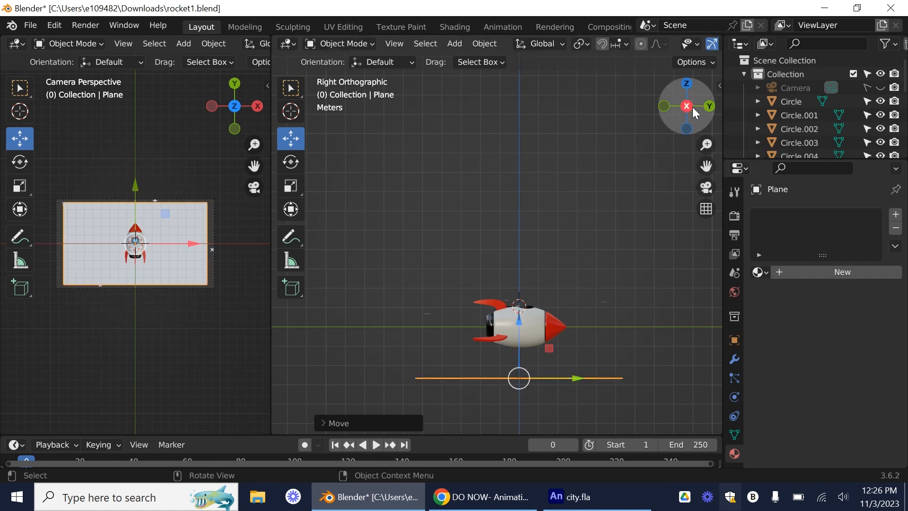
Stretch the lowered plane along X and Y until it extends past the camera frame on every side
{"action": "left_click", "coordinate": [686, 83]}
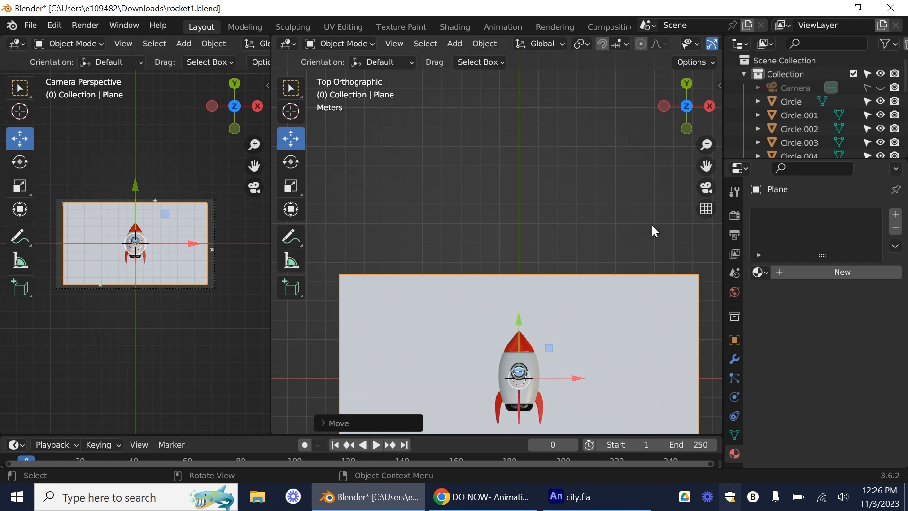
{"action": "middle_click_drag", "start_coordinate": [617, 209], "coordinate": [613, 104], "text": "shift"}
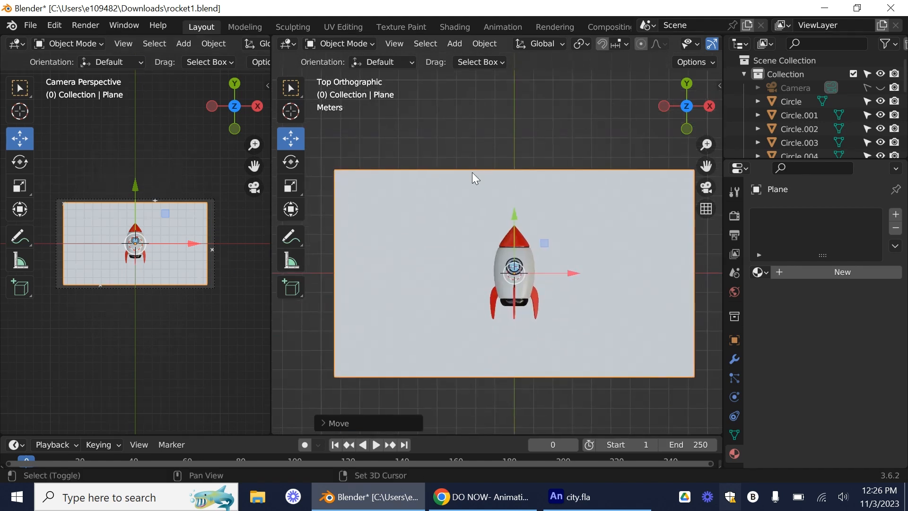
{"action": "left_click", "coordinate": [291, 185]}
{"action": "left_click", "coordinate": [351, 253]}
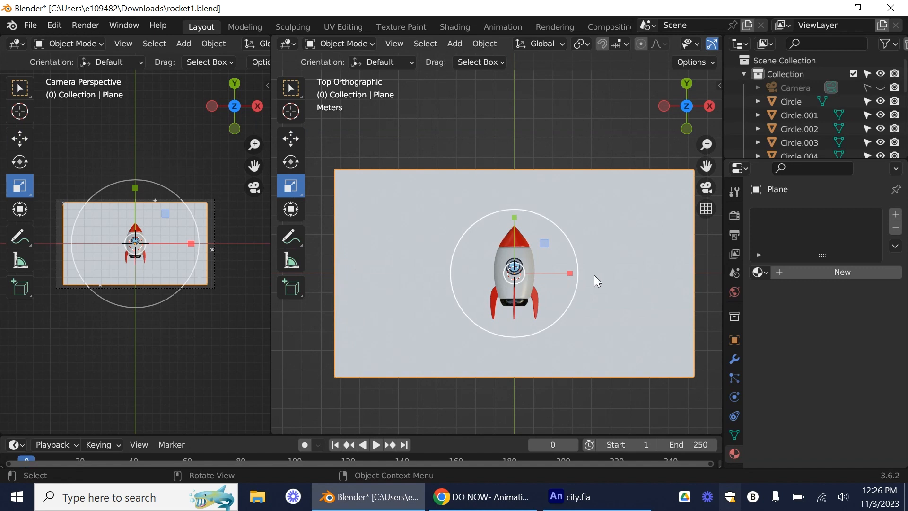
{"action": "left_click_drag", "start_coordinate": [575, 273], "coordinate": [584, 273]}
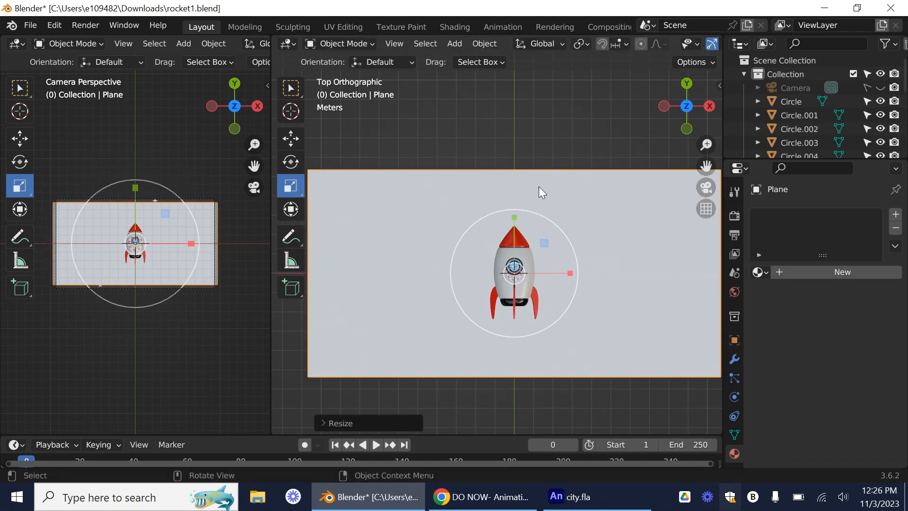
{"action": "left_click_drag", "start_coordinate": [514, 218], "coordinate": [520, 202]}
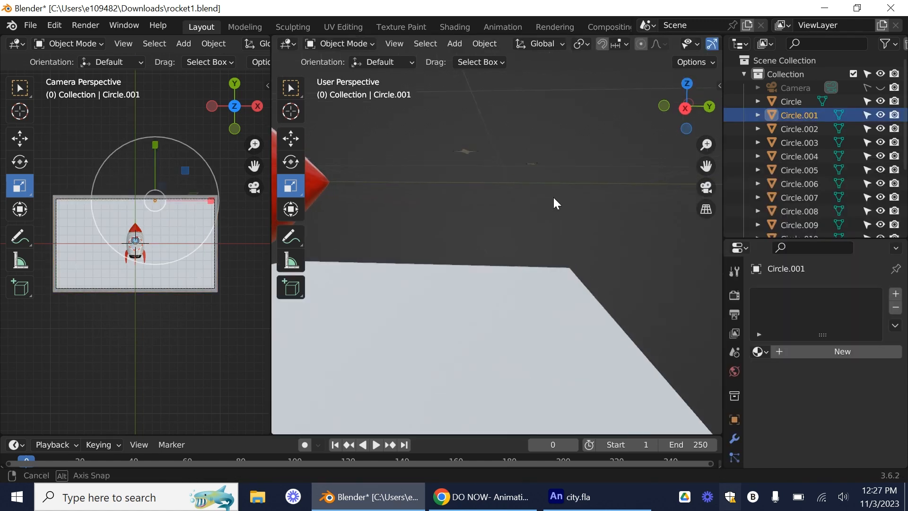
{"action": "middle_click_drag", "start_coordinate": [553, 197], "coordinate": [560, 188]}
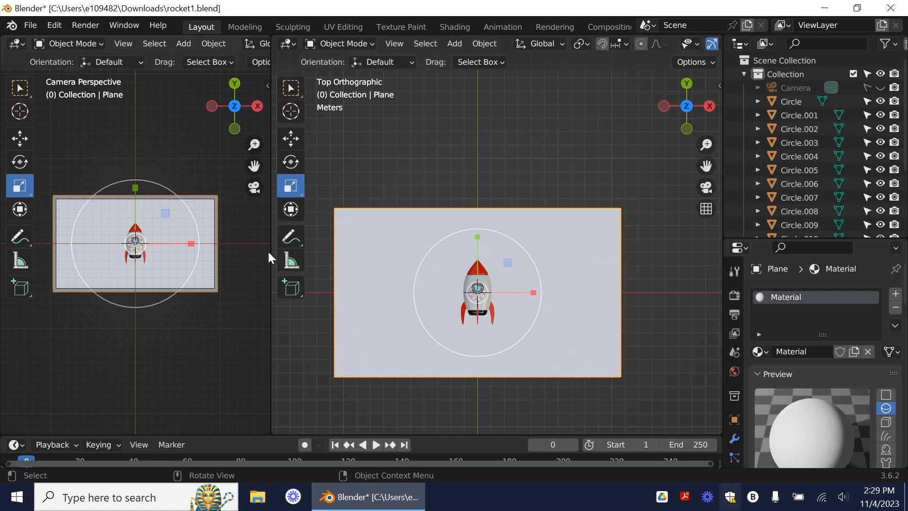
Switch the top orthographic viewport to rendered shading and resize the two viewports to nearly equal widths
{"action": "left_click_drag", "start_coordinate": [272, 250], "coordinate": [353, 246]}
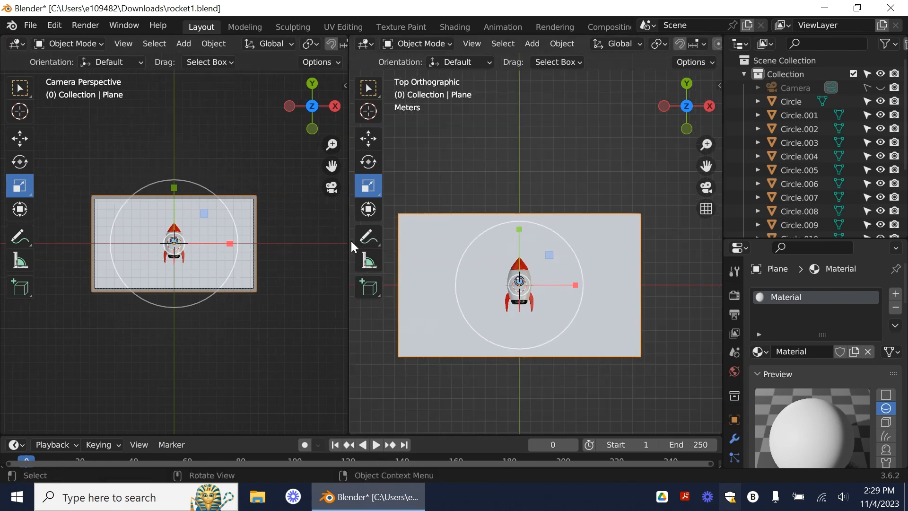
{"action": "left_click_drag", "start_coordinate": [349, 214], "coordinate": [324, 218]}
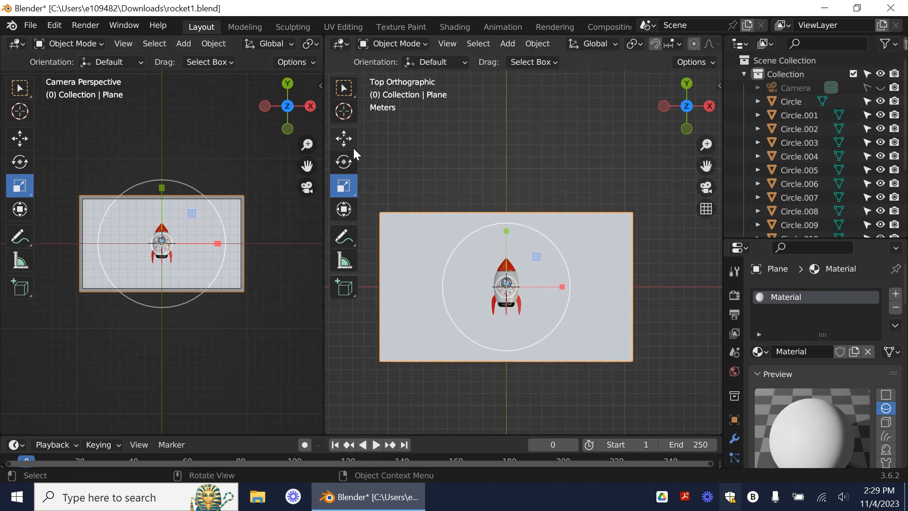
{"action": "left_click_drag", "start_coordinate": [324, 95], "coordinate": [104, 137]}
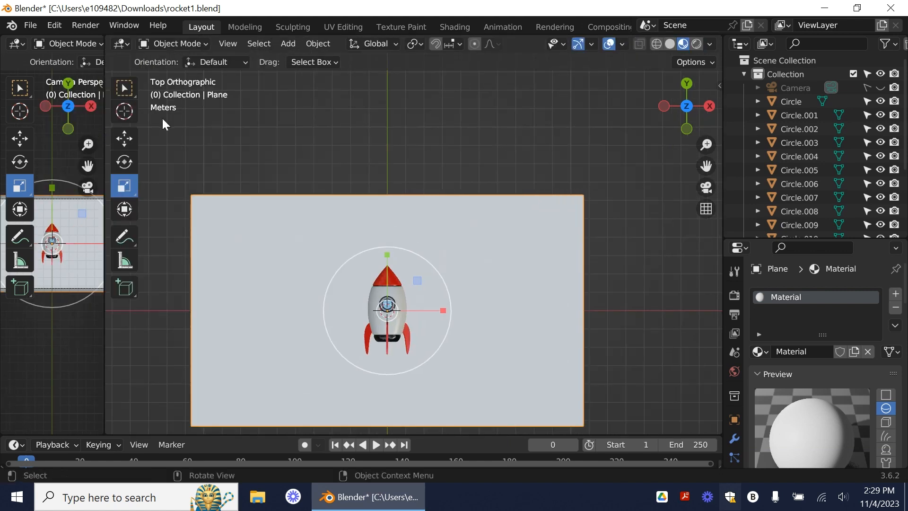
{"action": "left_click", "coordinate": [696, 44]}
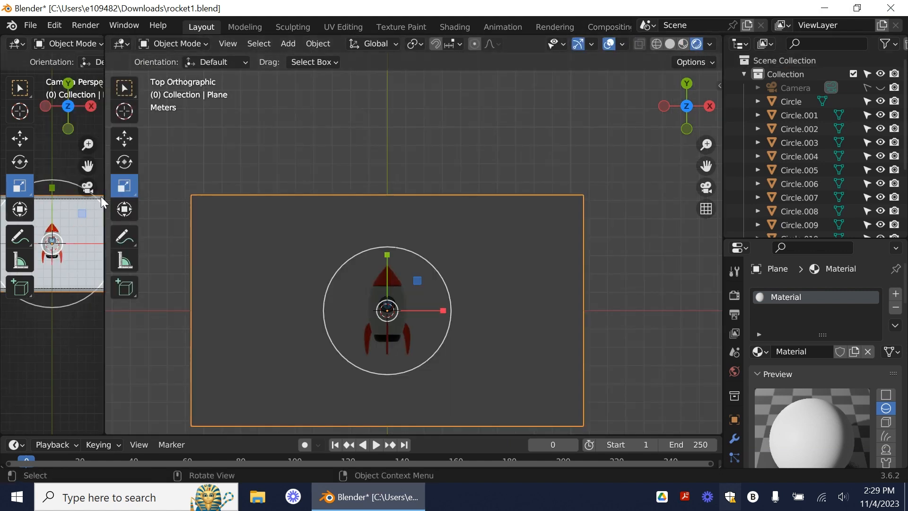
{"action": "left_click_drag", "start_coordinate": [104, 196], "coordinate": [332, 170]}
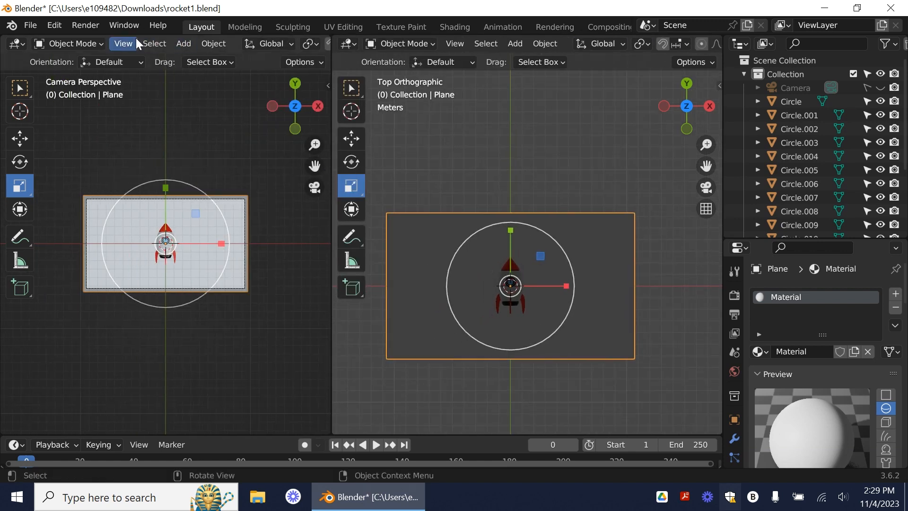
Add an area light at the rocket and collapse its creation settings
{"action": "left_click", "coordinate": [184, 44]}
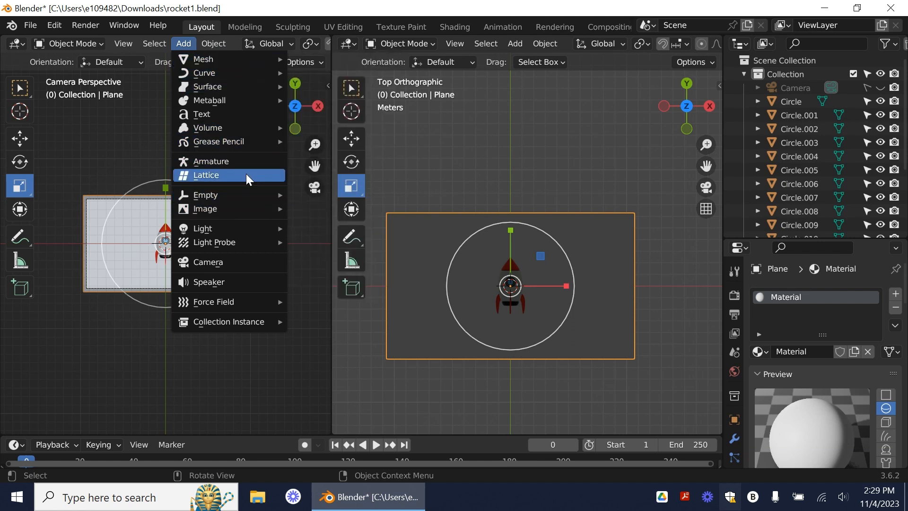
{"action": "mouse_move", "coordinate": [245, 227]}
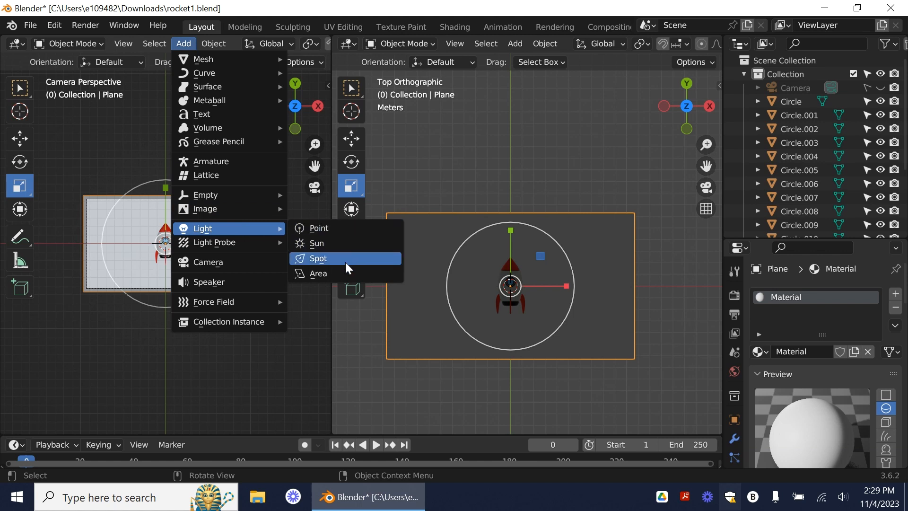
{"action": "left_click", "coordinate": [339, 273]}
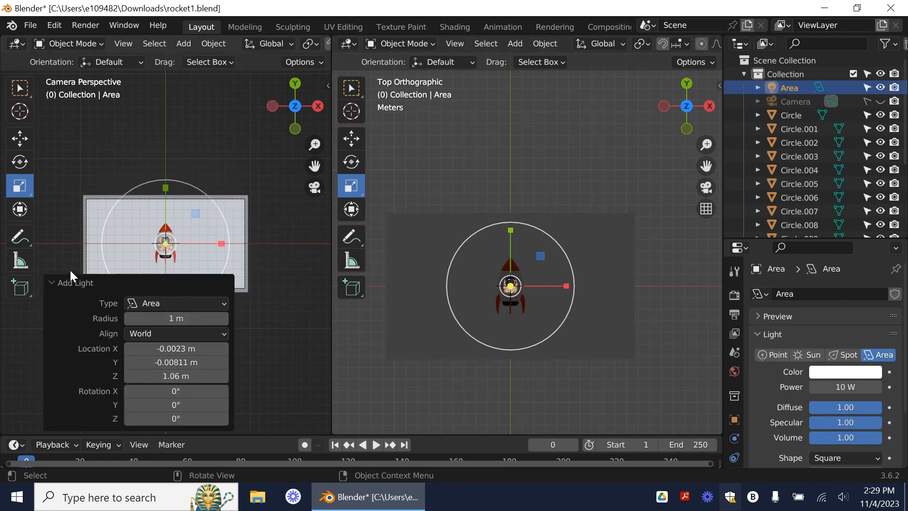
{"action": "left_click", "coordinate": [55, 282]}
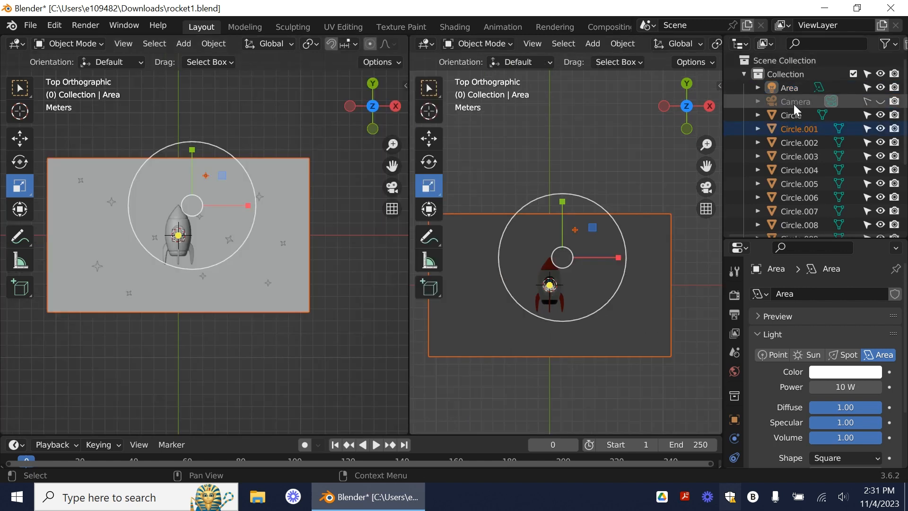
Select only the area light and enlarge it to about the width of the rocket's body
{"action": "left_click", "coordinate": [790, 88]}
{"action": "mouse_move", "coordinate": [187, 231]}
{"action": "left_mouse_down"}
{"action": "mouse_move", "coordinate": [231, 209]}
{"action": "mouse_move", "coordinate": [203, 225]}
{"action": "left_mouse_up"}
{"action": "scroll", "coordinate": [204, 242], "scroll_direction": "up", "scroll_amount": 3}
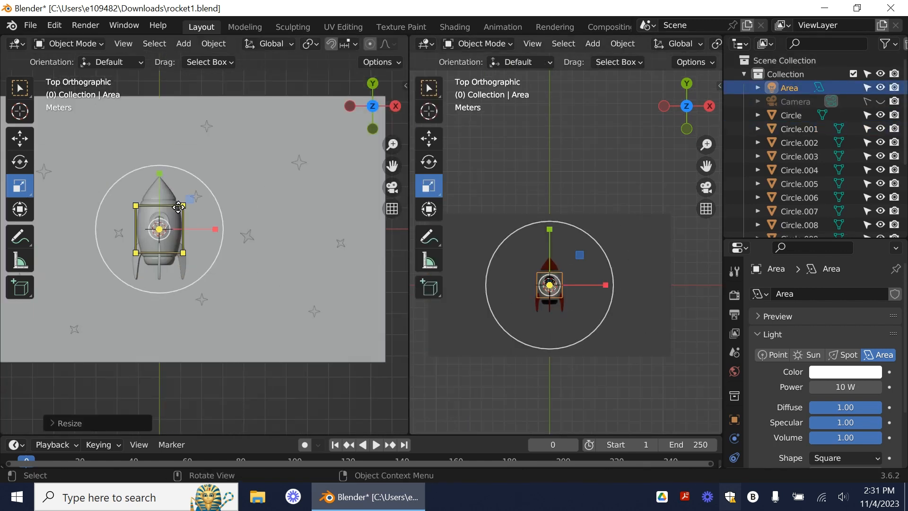
Move the area light away from the plane so it sits in front of the rocket at the rocket's level
{"action": "left_click", "coordinate": [20, 139]}
{"action": "scroll", "coordinate": [178, 180], "scroll_direction": "down", "scroll_amount": 2}
{"action": "left_click_drag", "start_coordinate": [172, 232], "coordinate": [173, 216]}
{"action": "left_click_drag", "start_coordinate": [174, 174], "coordinate": [173, 64]}
{"action": "middle_click_drag", "start_coordinate": [349, 335], "coordinate": [284, 348]}
{"action": "left_click_drag", "start_coordinate": [177, 134], "coordinate": [47, 133]}
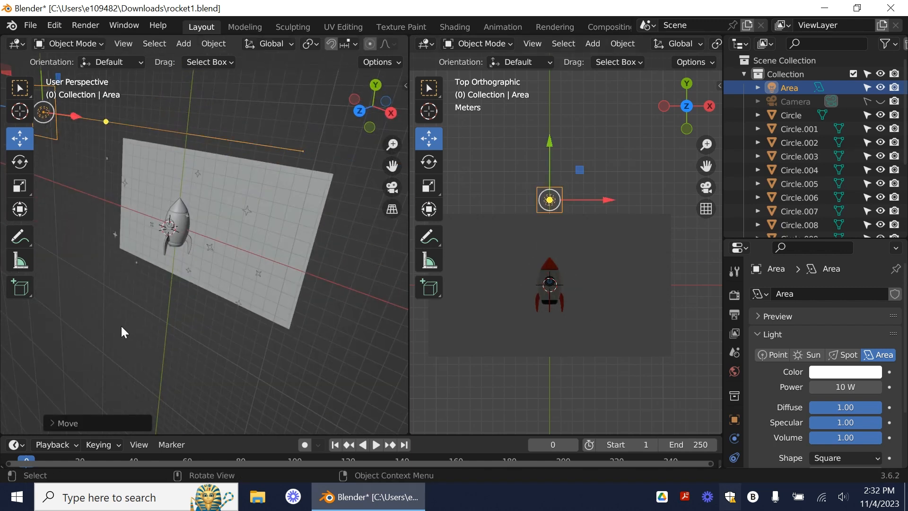
{"action": "middle_click_drag", "start_coordinate": [116, 331], "coordinate": [188, 165]}
{"action": "left_click_drag", "start_coordinate": [185, 161], "coordinate": [158, 298]}
{"action": "key", "text": "ctrl+z"}
Set the area light's power to 1000 W
{"action": "left_click", "coordinate": [845, 386]}
{"action": "type", "text": "1000"}
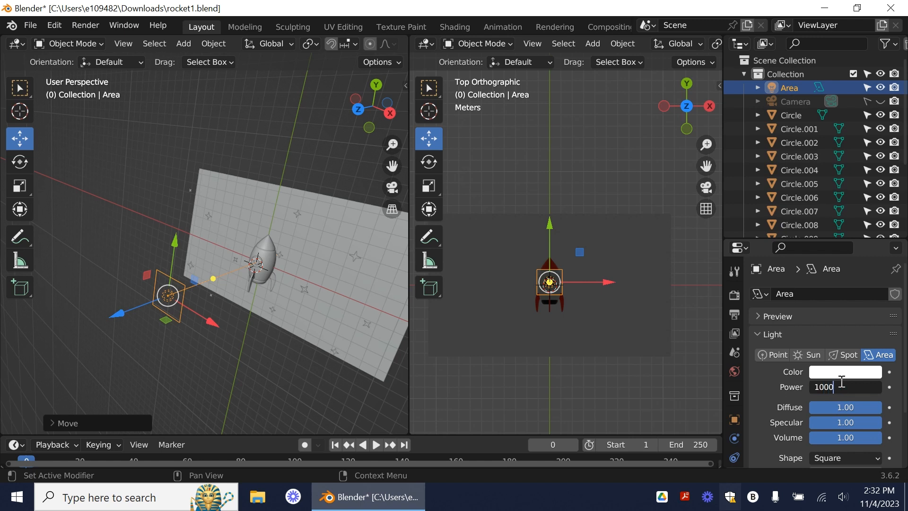
{"action": "key", "text": "Return"}
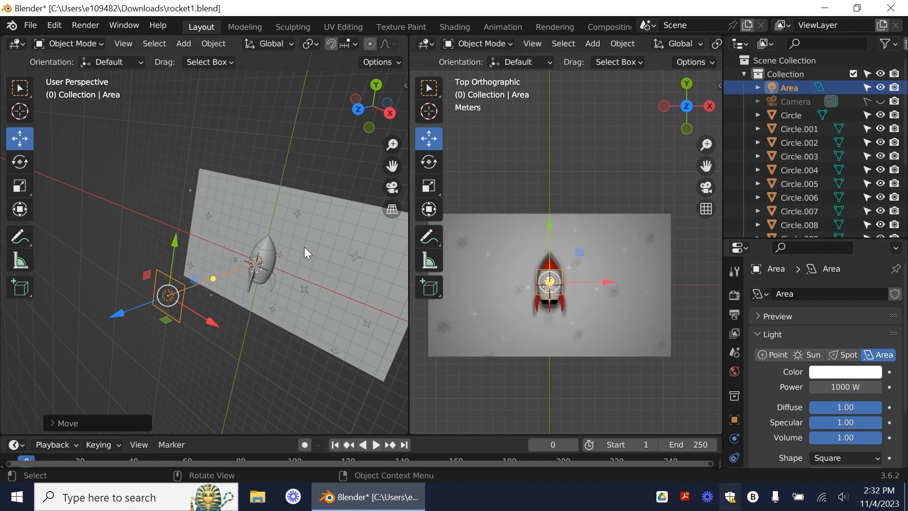
Move the area light up along Y beyond the rocket's nose and tilt it to aim at the rocket
{"action": "left_click_drag", "start_coordinate": [174, 242], "coordinate": [213, 163]}
{"action": "left_click", "coordinate": [20, 162]}
{"action": "left_click", "coordinate": [237, 193]}
{"action": "key", "text": "ctrl+z"}
{"action": "key", "text": "ctrl+z"}
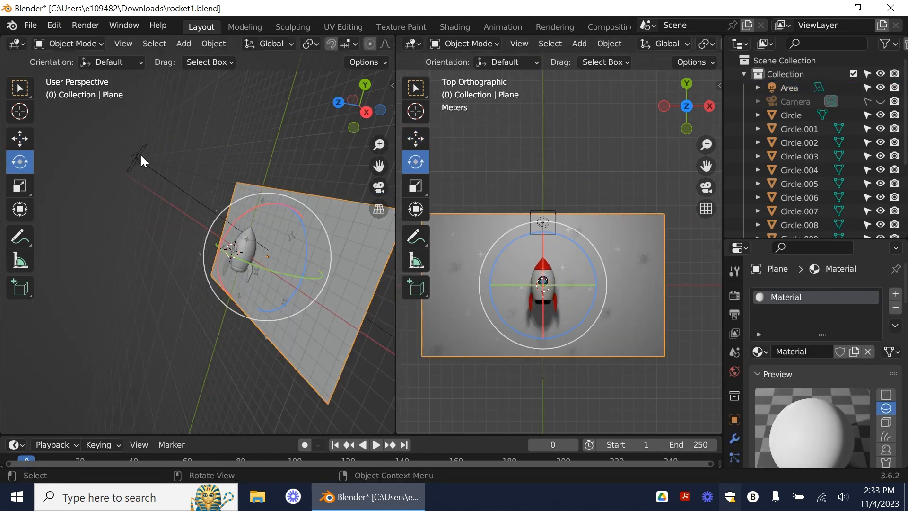
Select the tilted area light and move it along Z farther away from the plane
{"action": "left_click", "coordinate": [134, 158]}
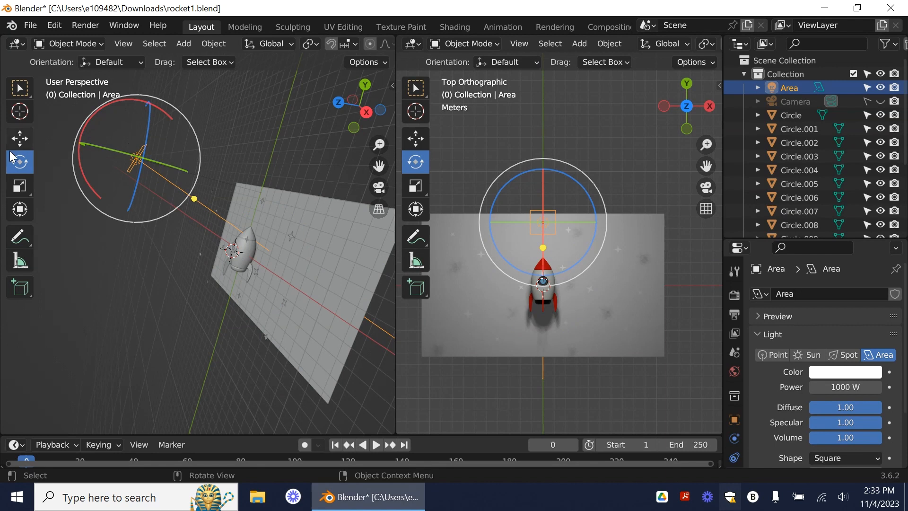
{"action": "left_click", "coordinate": [20, 140]}
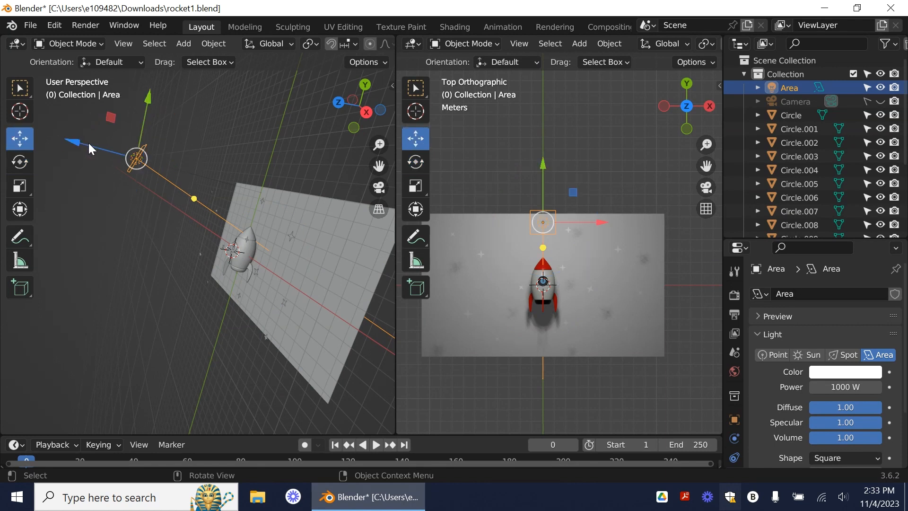
{"action": "left_click_drag", "start_coordinate": [88, 143], "coordinate": [27, 126]}
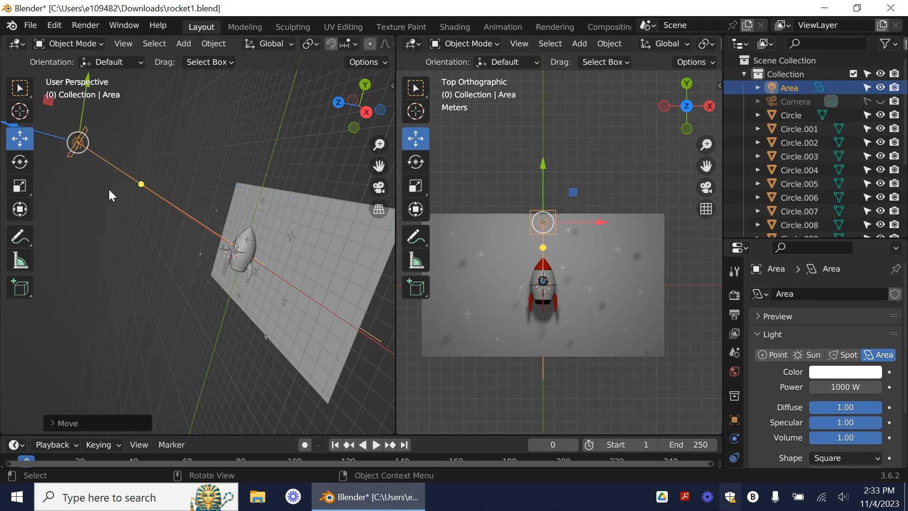
Return the solid-shaded viewport to a top orthographic view centred on the rocket and examine the area light's settings
{"action": "middle_click_drag", "start_coordinate": [134, 301], "coordinate": [278, 314]}
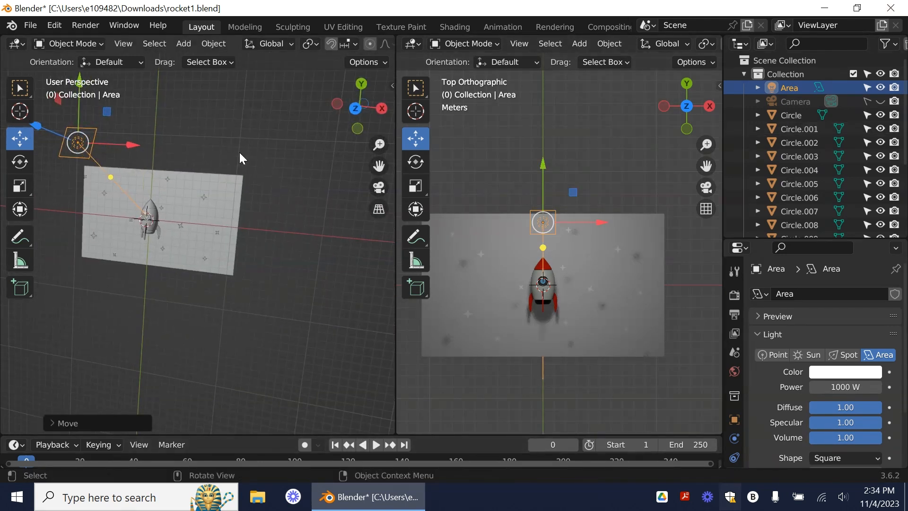
{"action": "left_click", "coordinate": [360, 85]}
{"action": "left_click", "coordinate": [359, 85]}
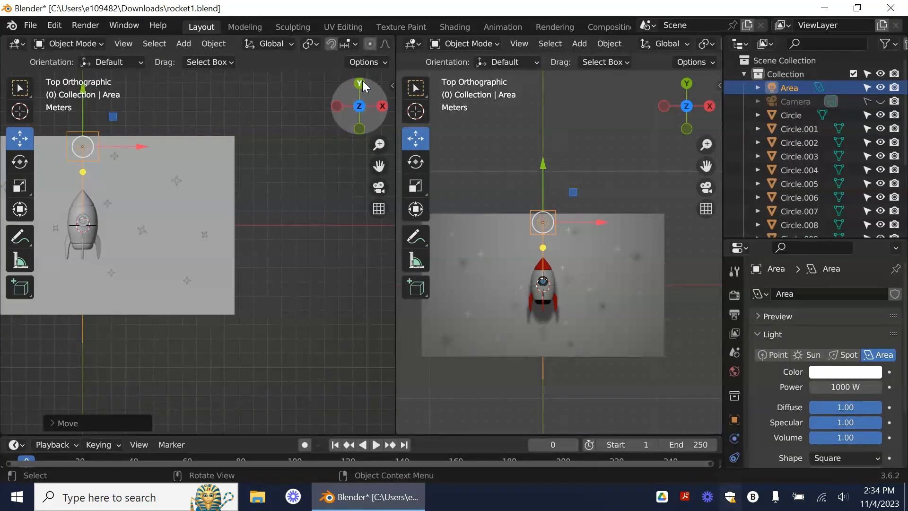
{"action": "middle_click_drag", "start_coordinate": [170, 365], "coordinate": [307, 370], "text": "shift"}
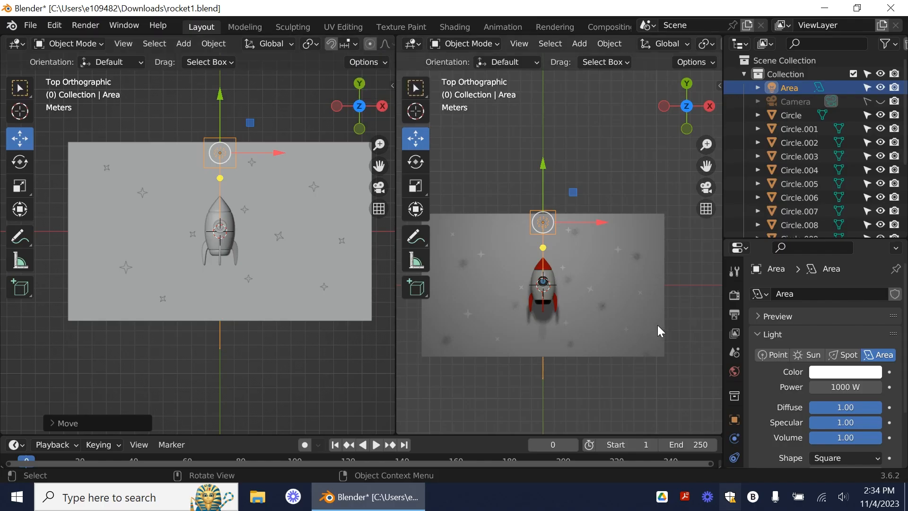
{"action": "scroll", "coordinate": [771, 406], "scroll_direction": "down", "scroll_amount": 1}
{"action": "scroll", "coordinate": [768, 388], "scroll_direction": "down", "scroll_amount": 2}
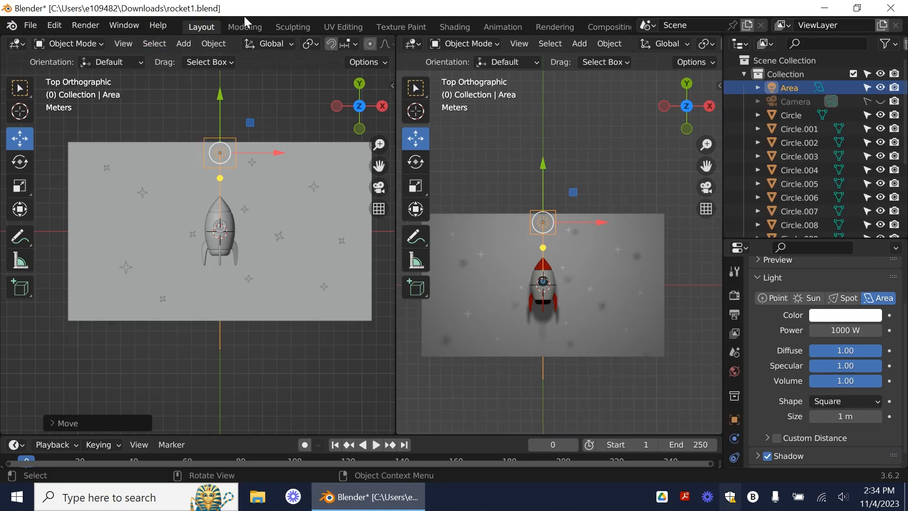
Switch the Shading workspace's viewport to rendered shading and check how the area light falls on the scene
{"action": "left_click", "coordinate": [459, 31]}
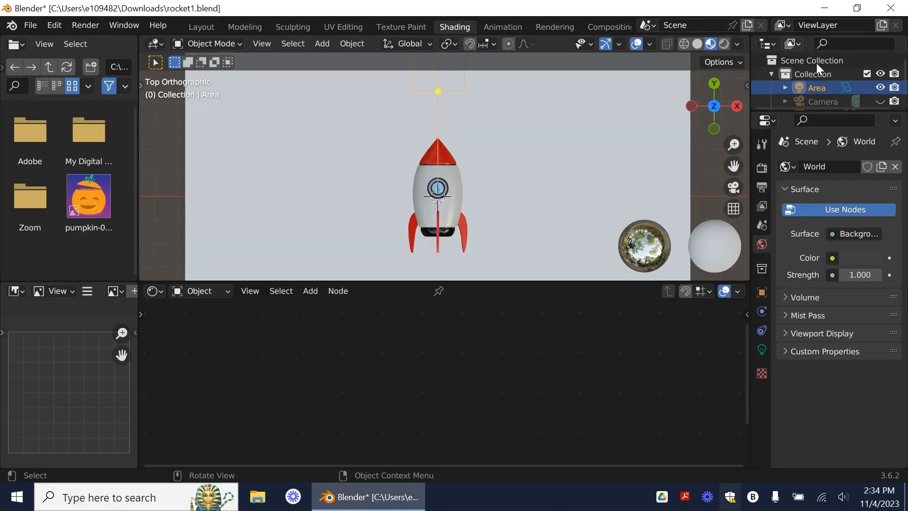
{"action": "left_click", "coordinate": [723, 44]}
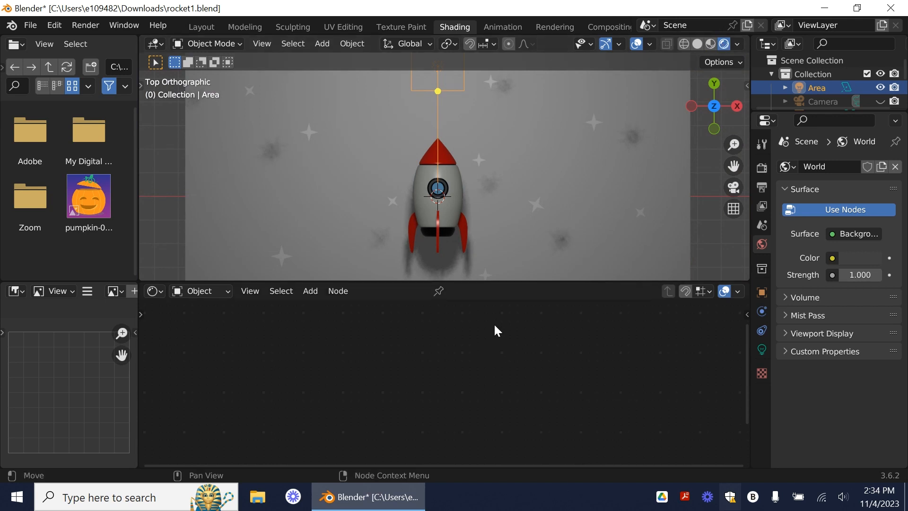
{"action": "left_click", "coordinate": [202, 27]}
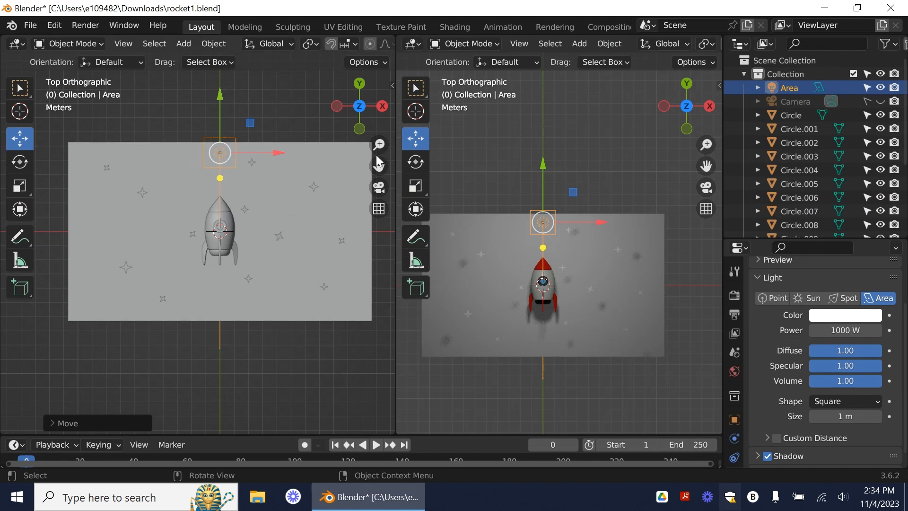
Duplicate the area light above the rocket and place the copy about 12 m away along negative X, beside the plane
{"action": "scroll", "coordinate": [276, 241], "scroll_direction": "down", "scroll_amount": 2}
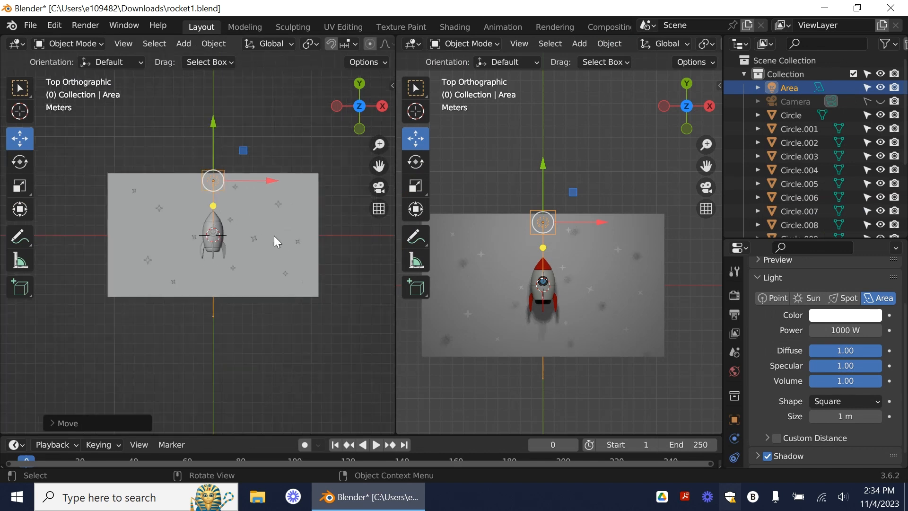
{"action": "left_click", "coordinate": [216, 186]}
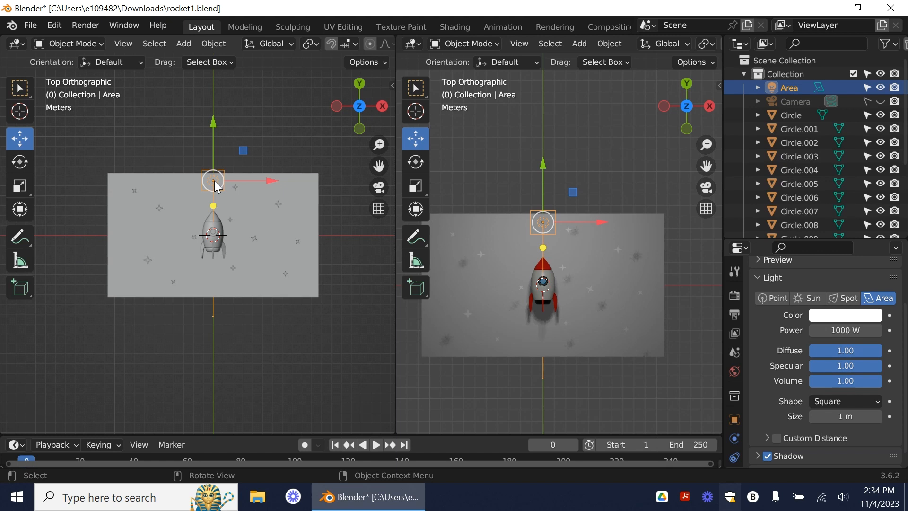
{"action": "key", "text": "shift+d"}
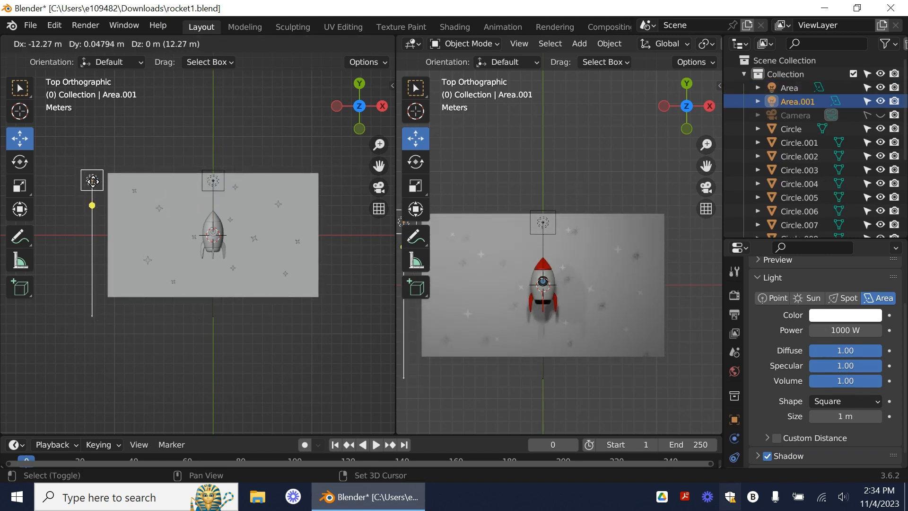
{"action": "left_click", "coordinate": [93, 183]}
Rotate the left area light copy to aim at the rocket and move it along X toward the plane's edge
{"action": "left_click_drag", "start_coordinate": [124, 175], "coordinate": [119, 149]}
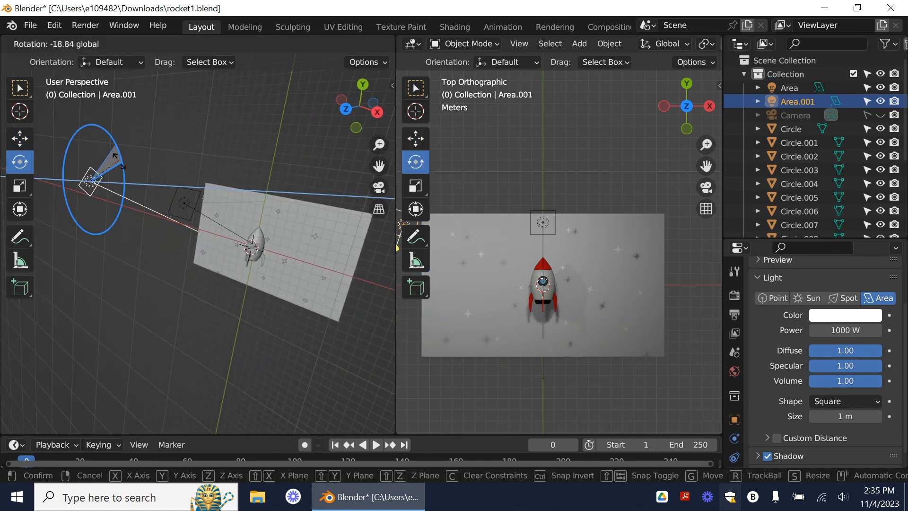
{"action": "left_click_drag", "start_coordinate": [140, 190], "coordinate": [117, 189]}
{"action": "middle_click_drag", "start_coordinate": [203, 330], "coordinate": [208, 302]}
{"action": "key", "text": "ctrl+z"}
{"action": "left_click", "coordinate": [20, 139]}
{"action": "left_click_drag", "start_coordinate": [234, 169], "coordinate": [251, 169]}
{"action": "middle_click_drag", "start_coordinate": [308, 251], "coordinate": [284, 236]}
Duplicate the middle area light, place the copy on the opposite side along X, and rotate it toward the rocket
{"action": "left_click", "coordinate": [186, 172]}
{"action": "key", "text": "shift+d"}
{"action": "left_click", "coordinate": [279, 162]}
{"action": "left_click", "coordinate": [20, 163]}
{"action": "left_click_drag", "start_coordinate": [293, 171], "coordinate": [318, 169]}
{"action": "middle_click_drag", "start_coordinate": [255, 157], "coordinate": [223, 76]}
{"action": "left_click_drag", "start_coordinate": [231, 177], "coordinate": [264, 176]}
Fine-tune the right area light's position along Y and X near the plane's upper corner and tilt it toward the rocket
{"action": "left_click", "coordinate": [19, 138]}
{"action": "left_click", "coordinate": [20, 163]}
{"action": "left_click", "coordinate": [20, 139]}
{"action": "left_click", "coordinate": [359, 110]}
{"action": "left_click", "coordinate": [359, 84]}
{"action": "left_click", "coordinate": [299, 272]}
{"action": "scroll", "coordinate": [300, 272], "scroll_direction": "up", "scroll_amount": 2}
{"action": "left_click", "coordinate": [293, 147]}
{"action": "left_click_drag", "start_coordinate": [294, 144], "coordinate": [294, 157]}
{"action": "left_click_drag", "start_coordinate": [305, 157], "coordinate": [320, 157]}
{"action": "left_click", "coordinate": [20, 163]}
{"action": "left_click_drag", "start_coordinate": [258, 177], "coordinate": [260, 170]}
{"action": "middle_click_drag", "start_coordinate": [257, 412], "coordinate": [247, 351]}
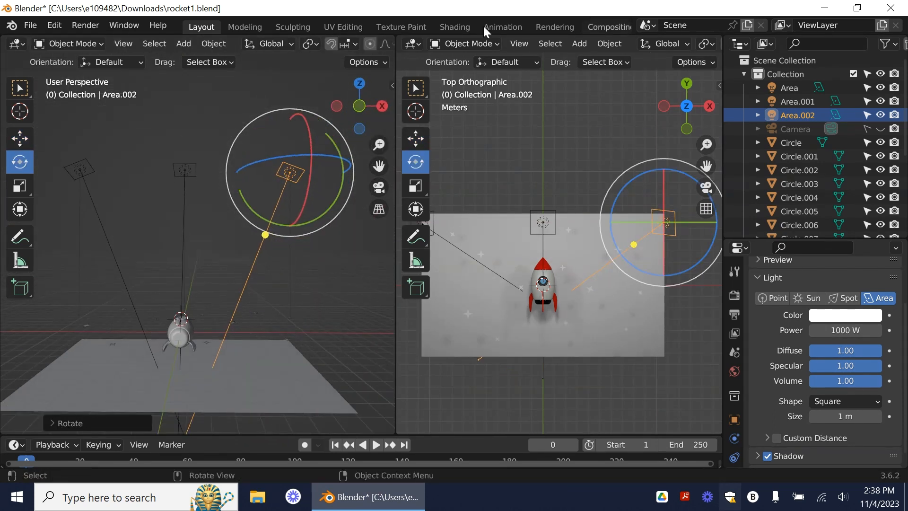
Set the base color of the background plane's material to black
{"action": "left_click", "coordinate": [454, 27]}
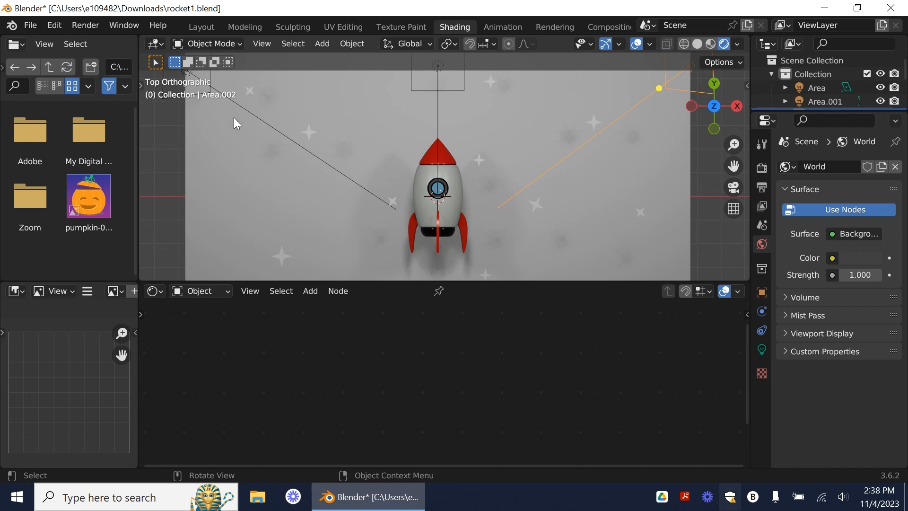
{"action": "left_click", "coordinate": [214, 156]}
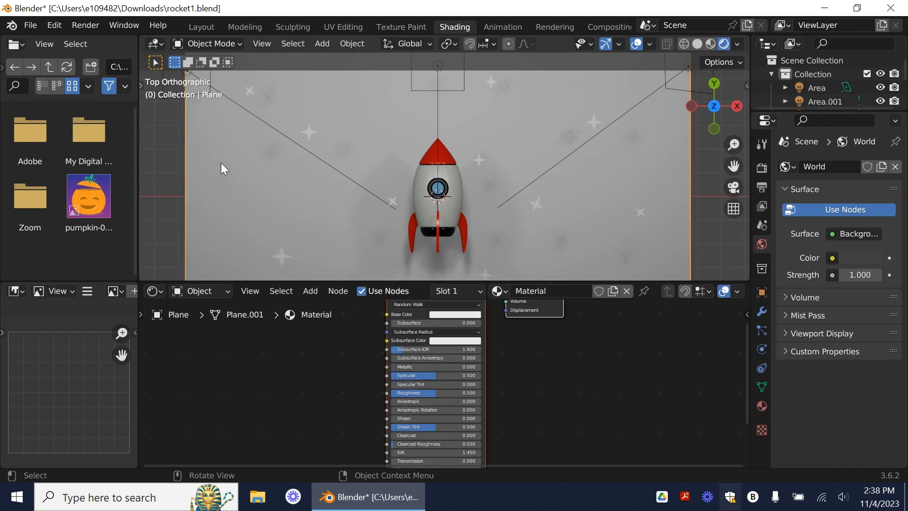
{"action": "scroll", "coordinate": [608, 184], "scroll_direction": "down", "scroll_amount": 1}
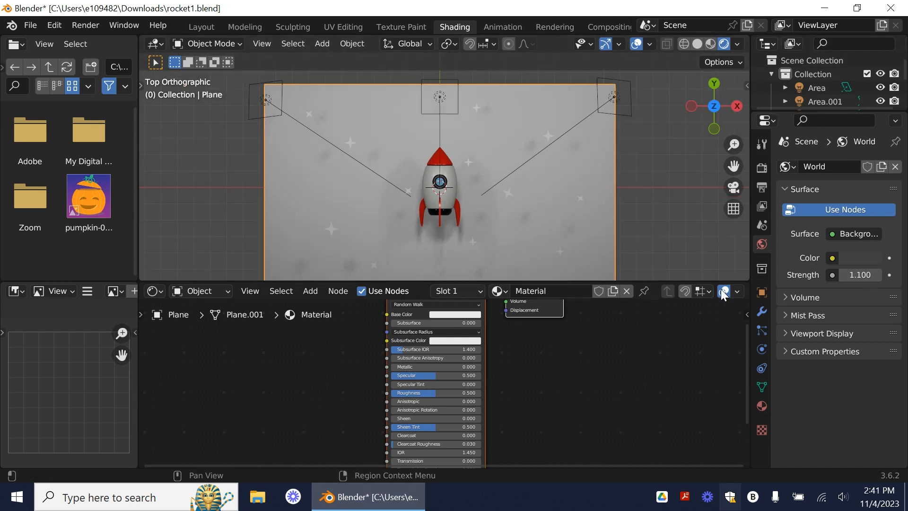
{"action": "left_click", "coordinate": [453, 313]}
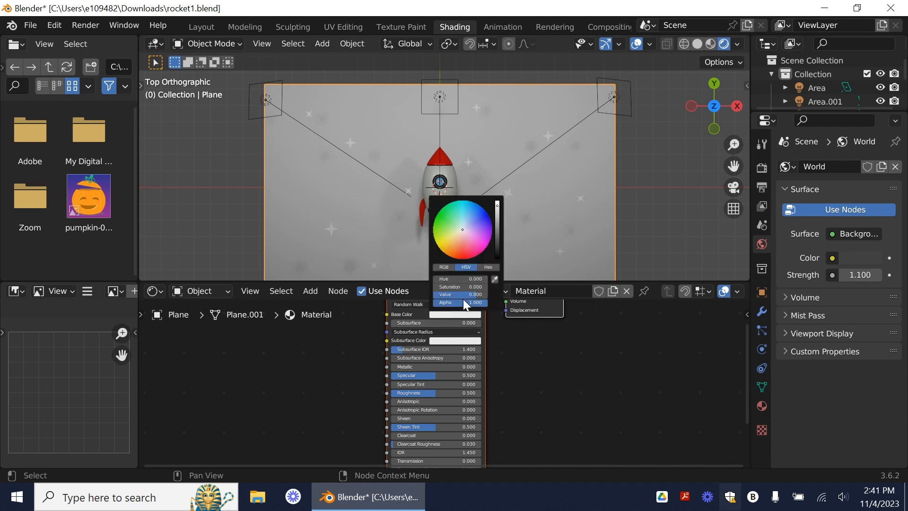
{"action": "left_click", "coordinate": [499, 258]}
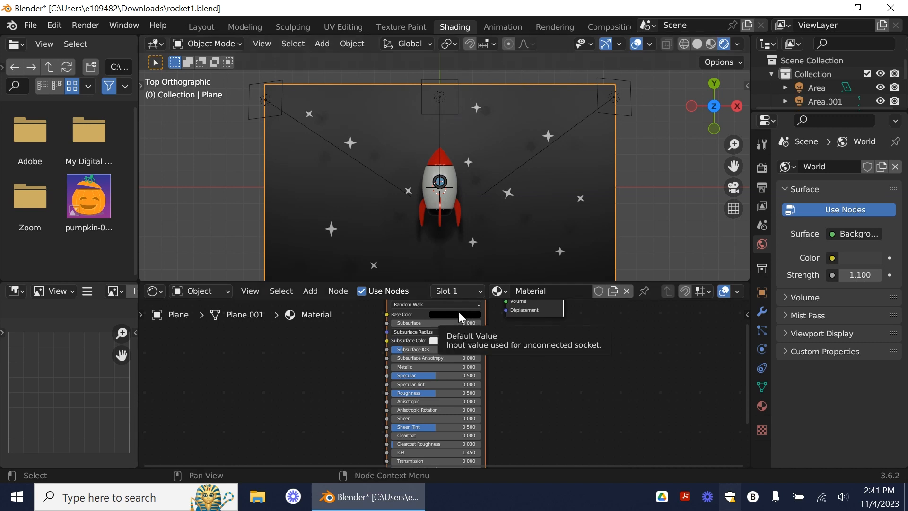
Set the left area light's power to 500 W
{"action": "left_click", "coordinate": [202, 27]}
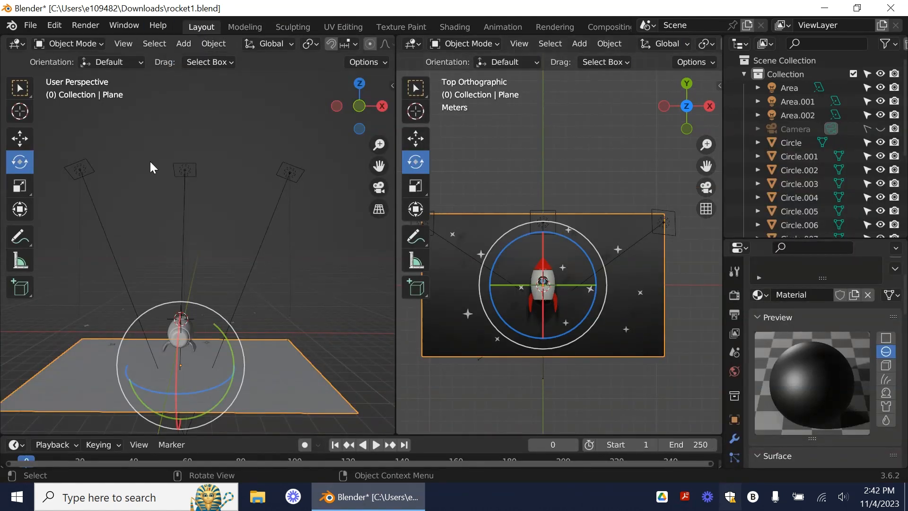
{"action": "left_click", "coordinate": [78, 172]}
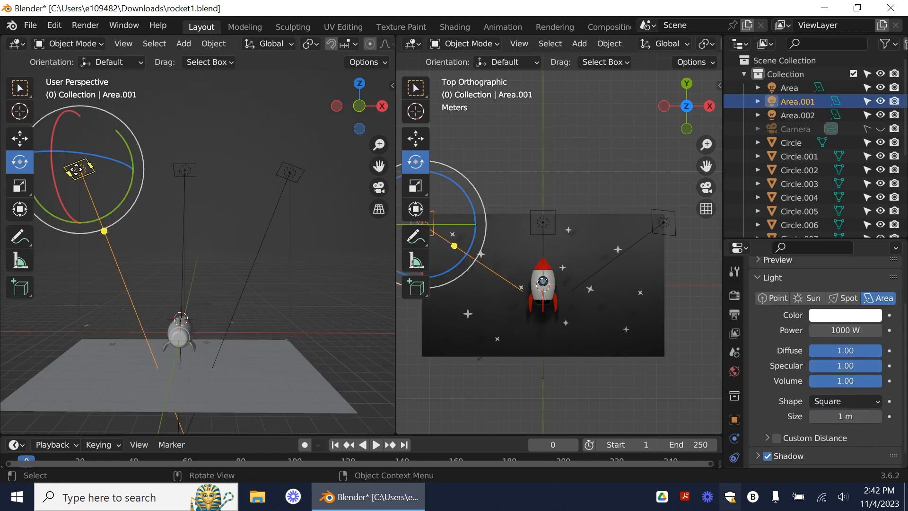
{"action": "mouse_move", "coordinate": [859, 332]}
{"action": "left_mouse_down"}
{"action": "mouse_move", "coordinate": [845, 331]}
{"action": "mouse_move", "coordinate": [861, 331]}
{"action": "left_mouse_up"}
{"action": "left_click", "coordinate": [860, 331]}
{"action": "type", "text": "500"}
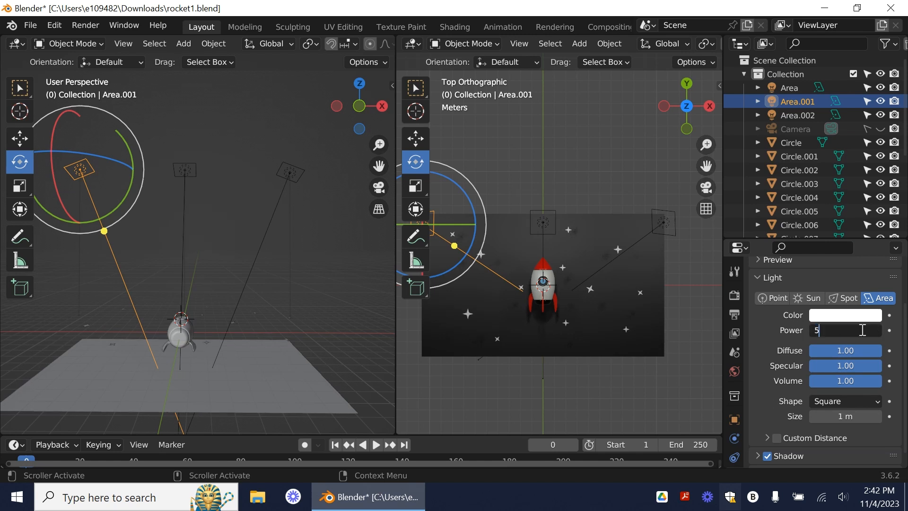
{"action": "key", "text": "Return"}
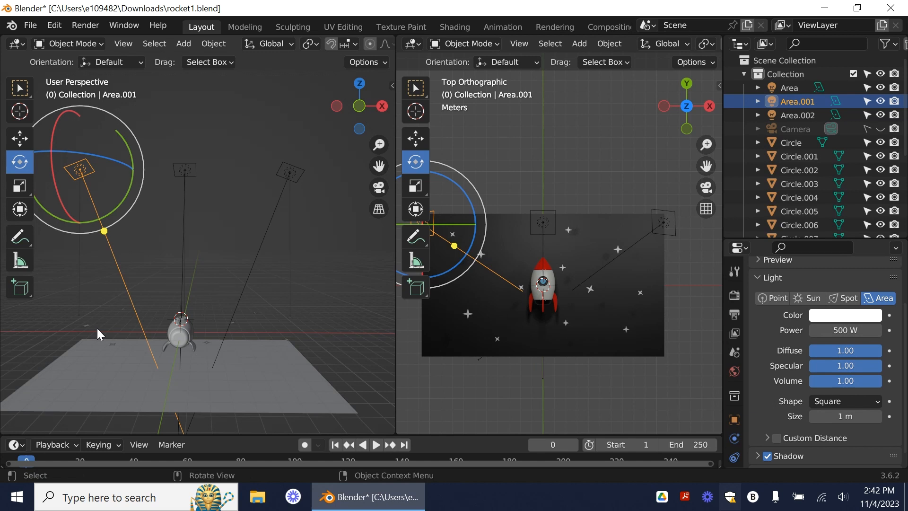
Set the right area light's power to 500 W
{"action": "left_click", "coordinate": [290, 172]}
{"action": "left_click", "coordinate": [815, 316]}
{"action": "left_click", "coordinate": [851, 326]}
{"action": "key", "text": "BackSpace"}
{"action": "type", "text": "500"}
{"action": "key", "text": "Return"}
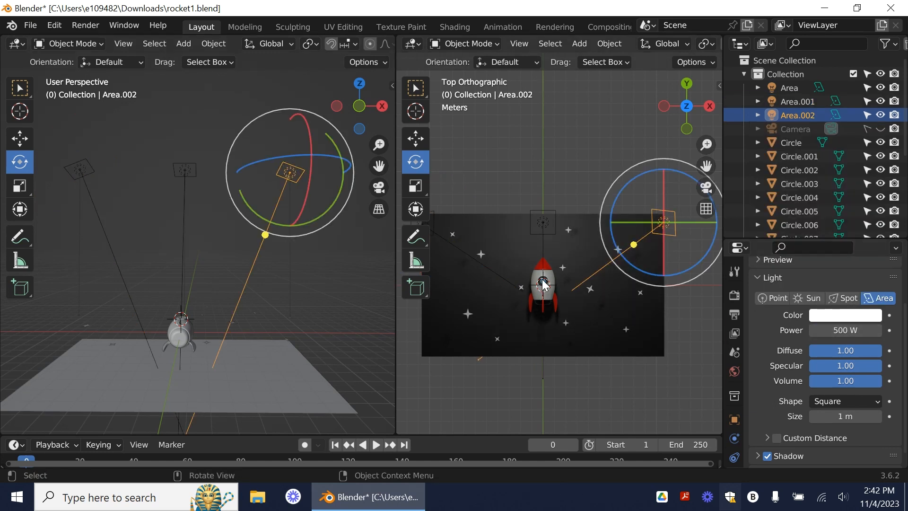
Try 500 W as the middle area light's power, settle on 800 W, and deselect the light
{"action": "left_click", "coordinate": [185, 170]}
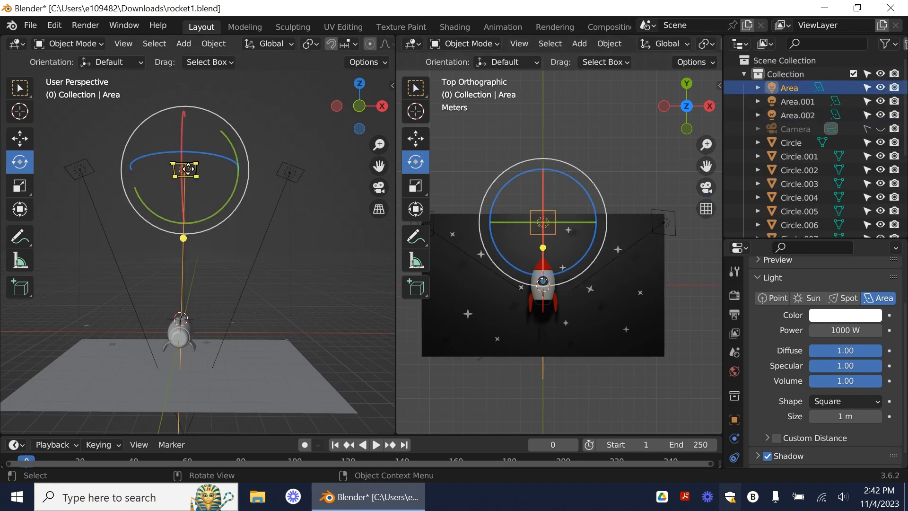
{"action": "left_click", "coordinate": [846, 330]}
{"action": "type", "text": "500"}
{"action": "key", "text": "Return"}
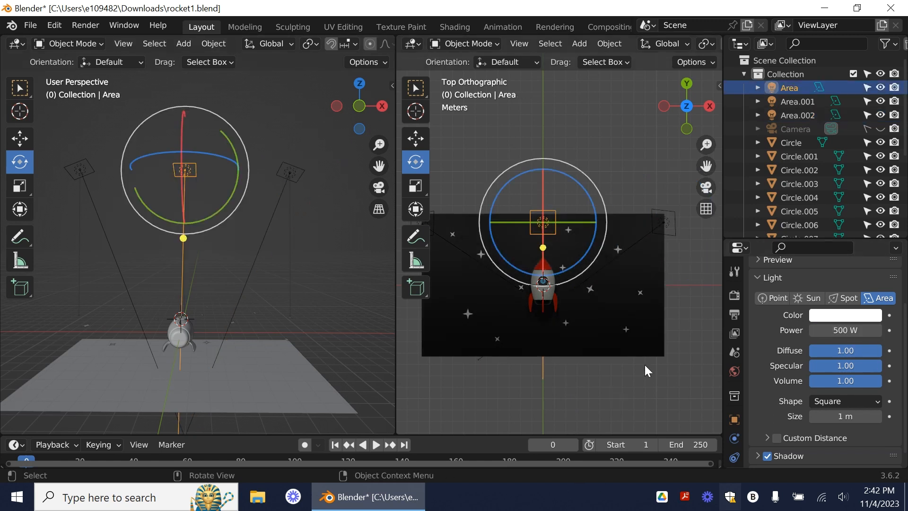
{"action": "left_click", "coordinate": [840, 330]}
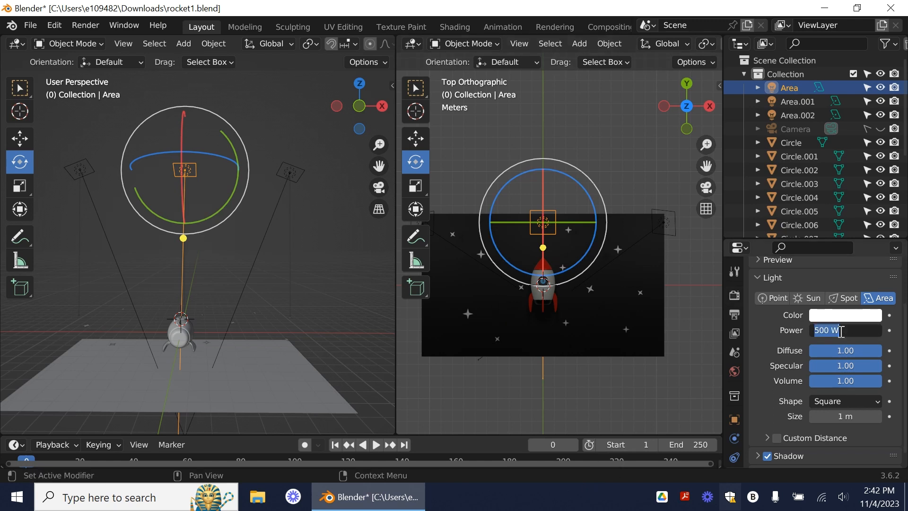
{"action": "type", "text": "800"}
{"action": "key", "text": "Return"}
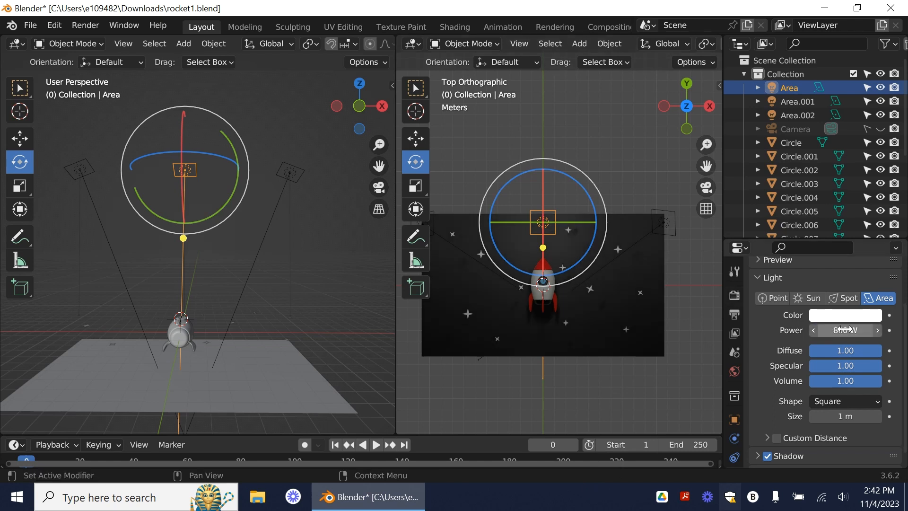
{"action": "left_click", "coordinate": [568, 416]}
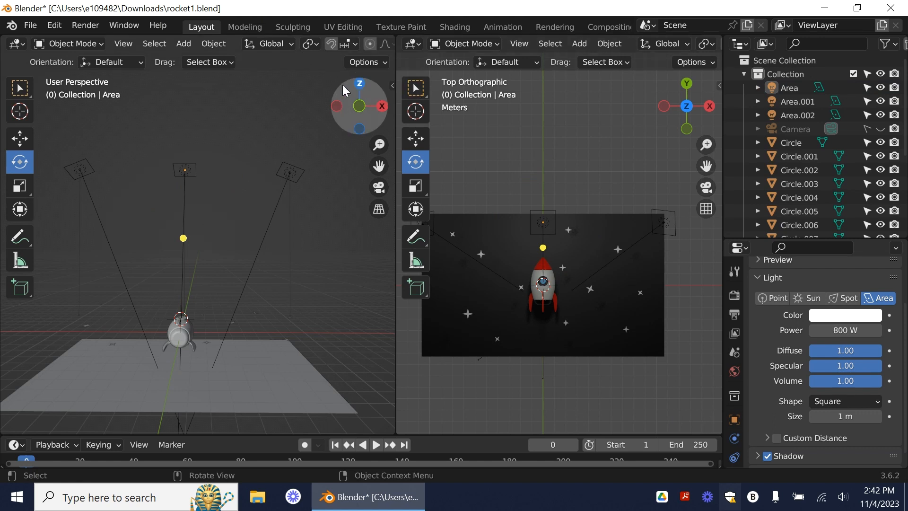
Select the background plane in the Shading workspace and add a Noise Texture node to its material
{"action": "left_click", "coordinate": [455, 26]}
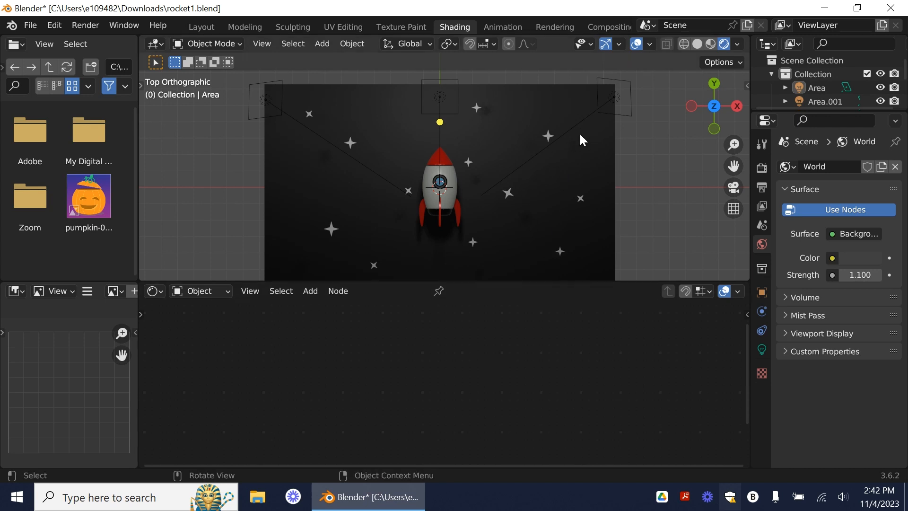
{"action": "left_click", "coordinate": [595, 152]}
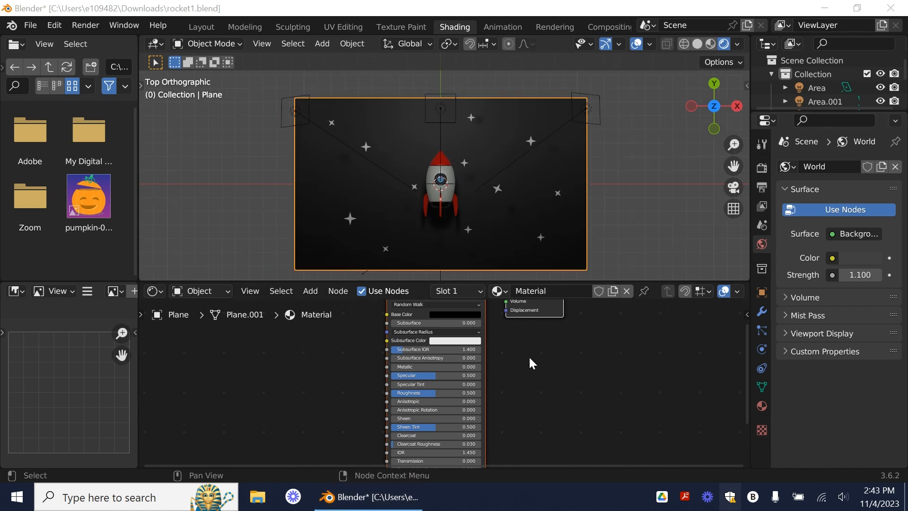
{"action": "scroll", "coordinate": [526, 356], "scroll_direction": "down", "scroll_amount": 2}
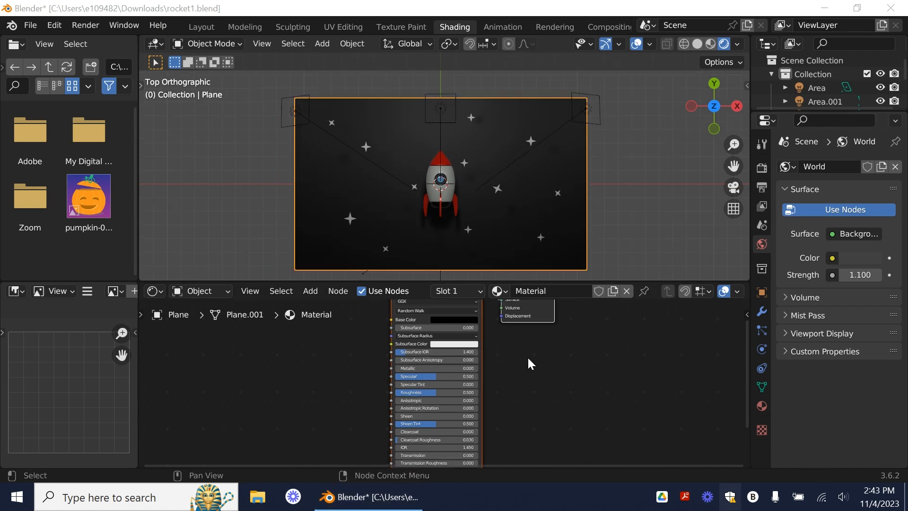
{"action": "left_click_drag", "start_coordinate": [412, 306], "coordinate": [180, 338]}
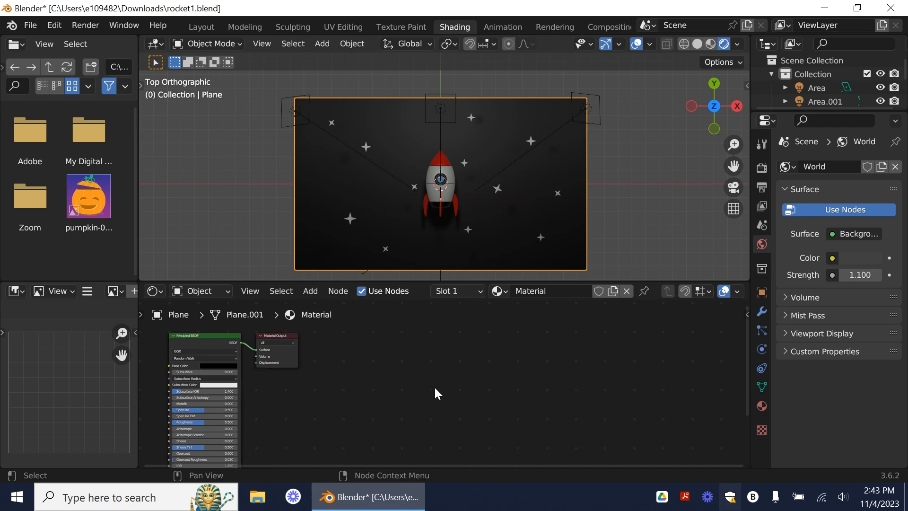
{"action": "scroll", "coordinate": [378, 392], "scroll_direction": "up", "scroll_amount": 2}
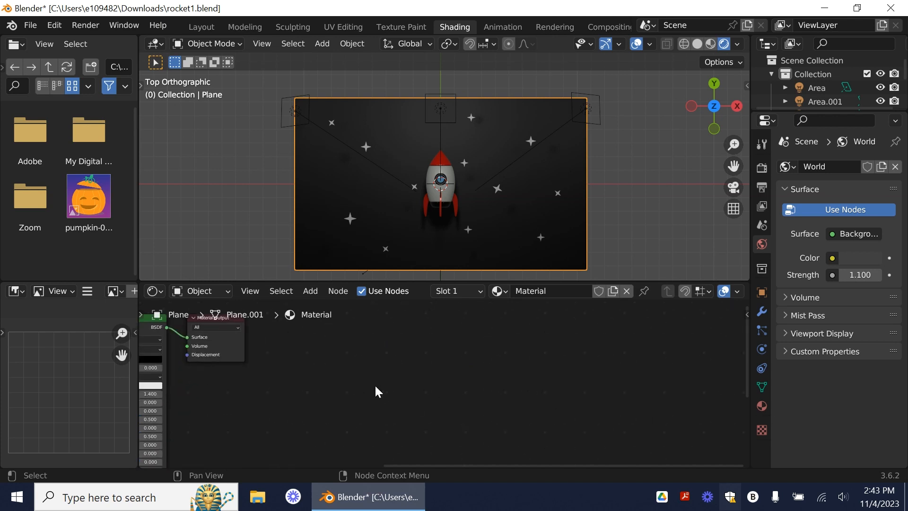
{"action": "scroll", "coordinate": [374, 381], "scroll_direction": "down", "scroll_amount": 1}
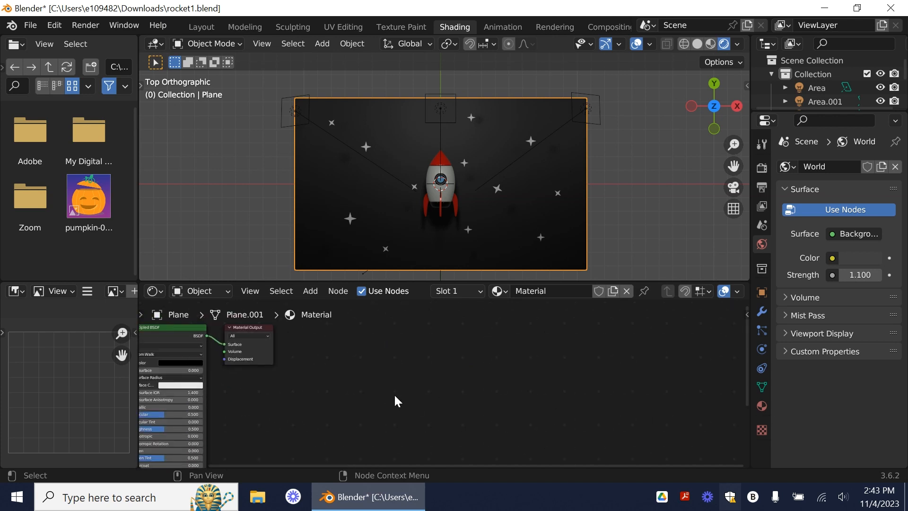
{"action": "key", "text": "shift+a"}
{"action": "left_click", "coordinate": [353, 325]}
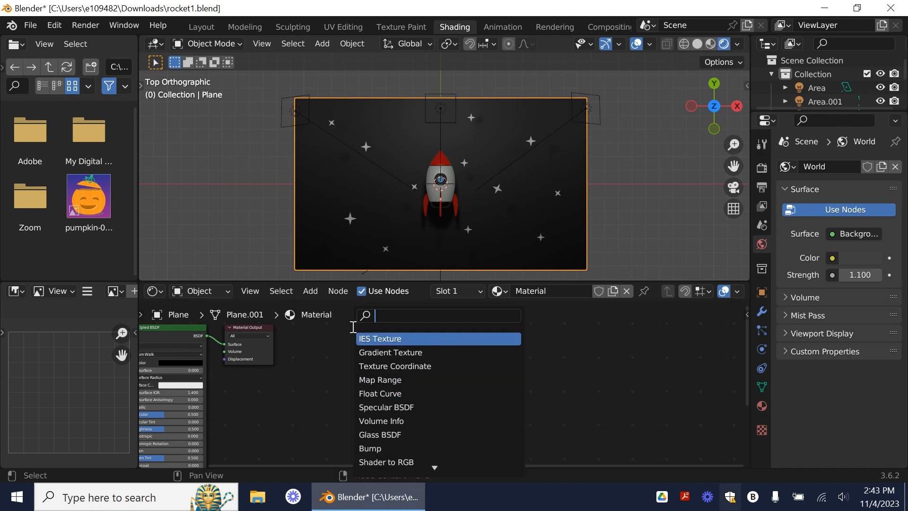
{"action": "type", "text": "noid"}
{"action": "key", "text": "BackSpace"}
{"action": "type", "text": "se"}
{"action": "key", "text": "Return"}
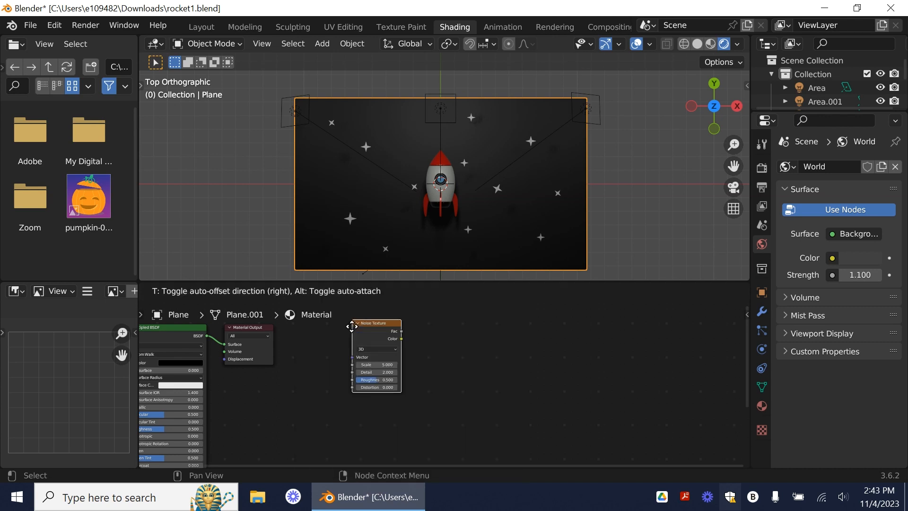
{"action": "left_click", "coordinate": [316, 352]}
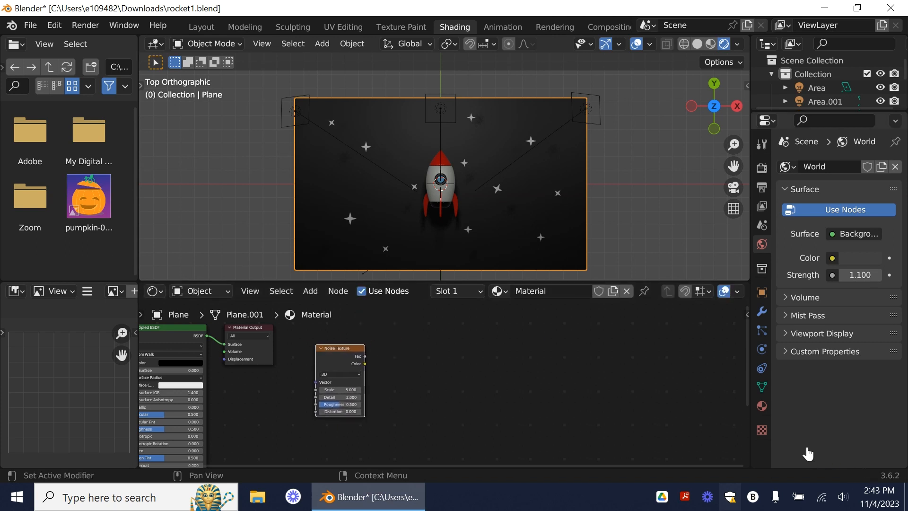
Rearrange the plane's shader nodes in the order Noise Texture, Principled BSDF, Material Output
{"action": "key", "text": "ctrl+z"}
{"action": "left_click_drag", "start_coordinate": [177, 327], "coordinate": [356, 352]}
{"action": "left_click_drag", "start_coordinate": [245, 374], "coordinate": [448, 357]}
{"action": "left_click_drag", "start_coordinate": [246, 438], "coordinate": [203, 357]}
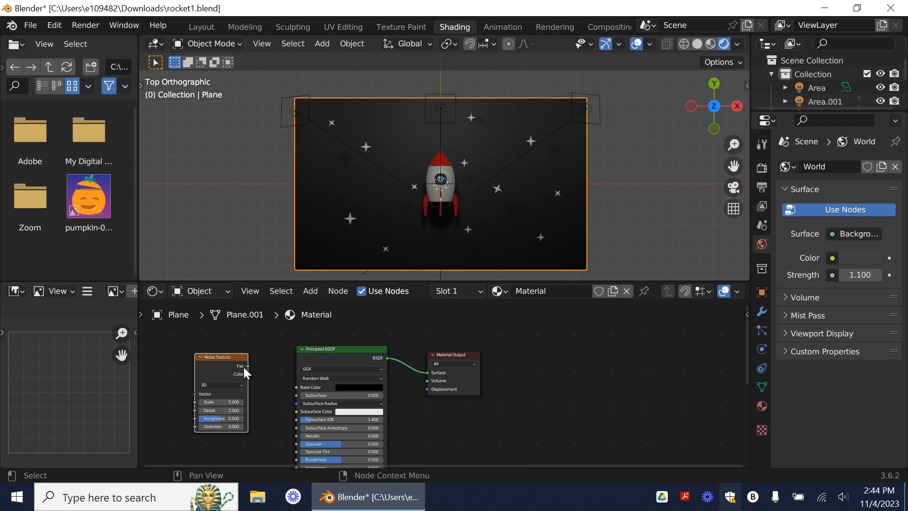
Connect the Noise Texture's Fac output to the Principled BSDF's Subsurface input and move Material Output farther from the shader
{"action": "left_click_drag", "start_coordinate": [248, 365], "coordinate": [296, 396]}
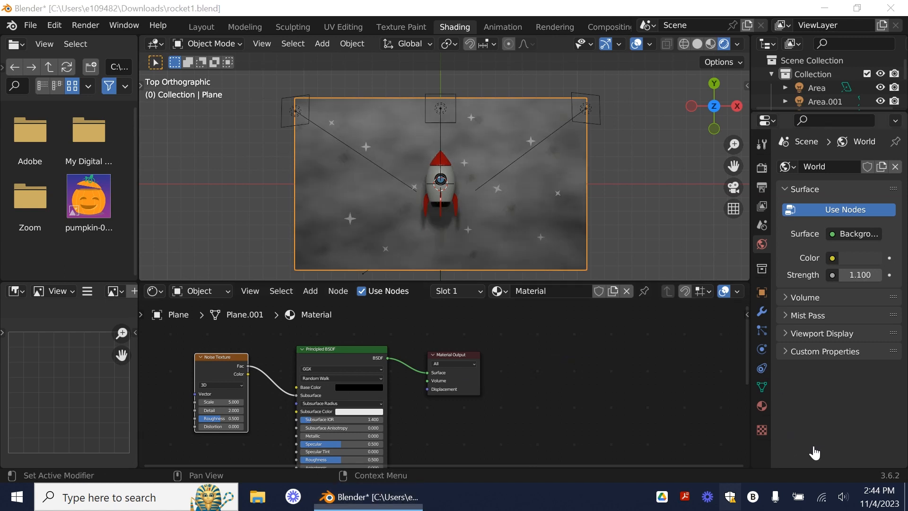
{"action": "left_click_drag", "start_coordinate": [456, 354], "coordinate": [613, 345]}
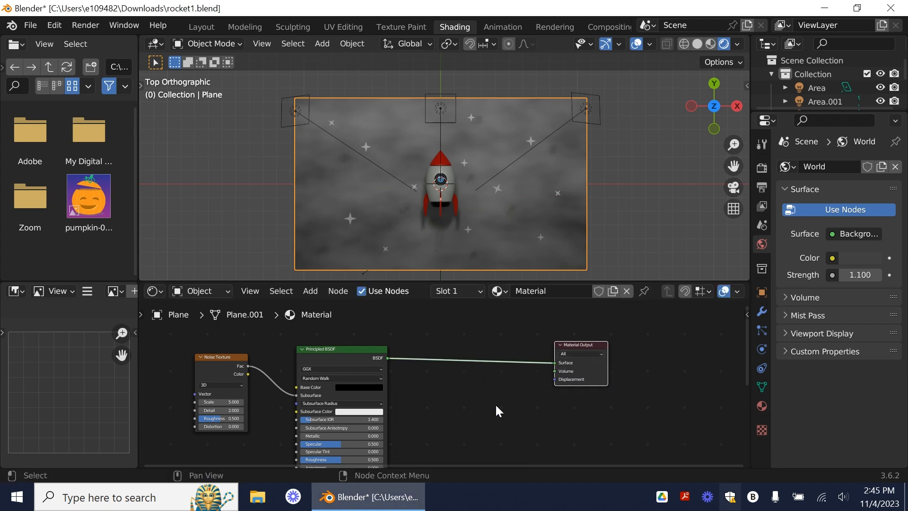
Add a Color Ramp node before Material Output and connect the Noise Texture's Fac output to the ramp's Fac input
{"action": "key", "text": "shift+a"}
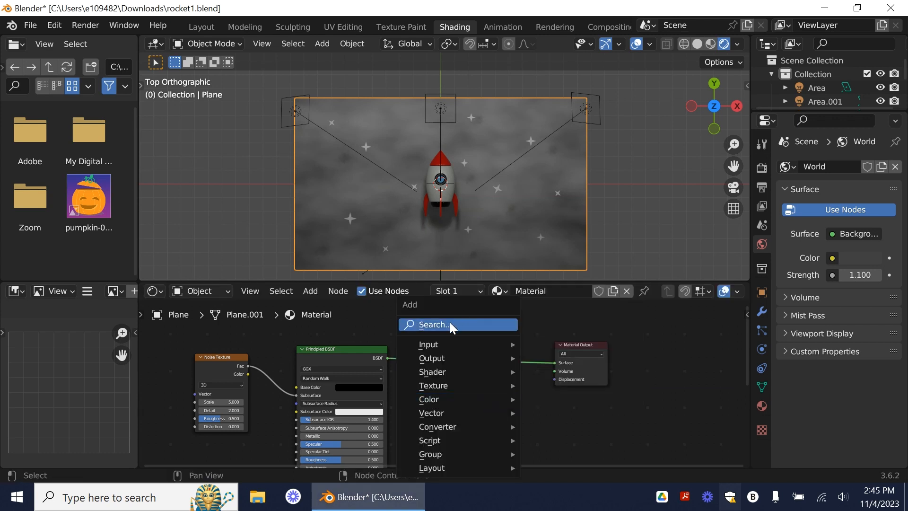
{"action": "left_click", "coordinate": [450, 324]}
{"action": "type", "text": "color ramp"}
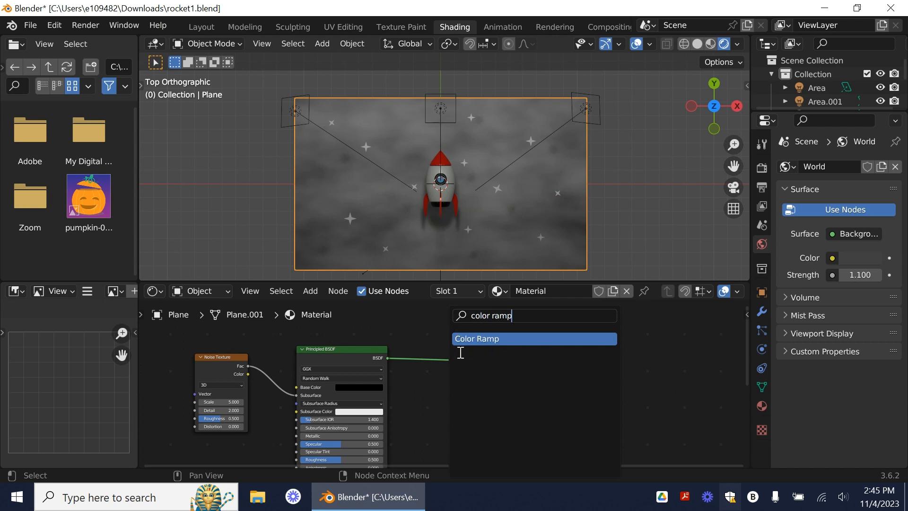
{"action": "key", "text": "Return"}
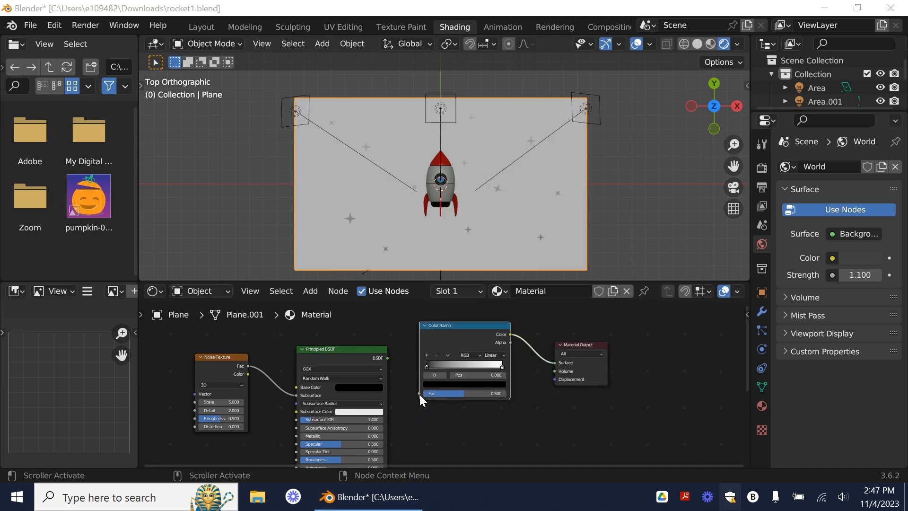
{"action": "left_click_drag", "start_coordinate": [419, 393], "coordinate": [248, 365]}
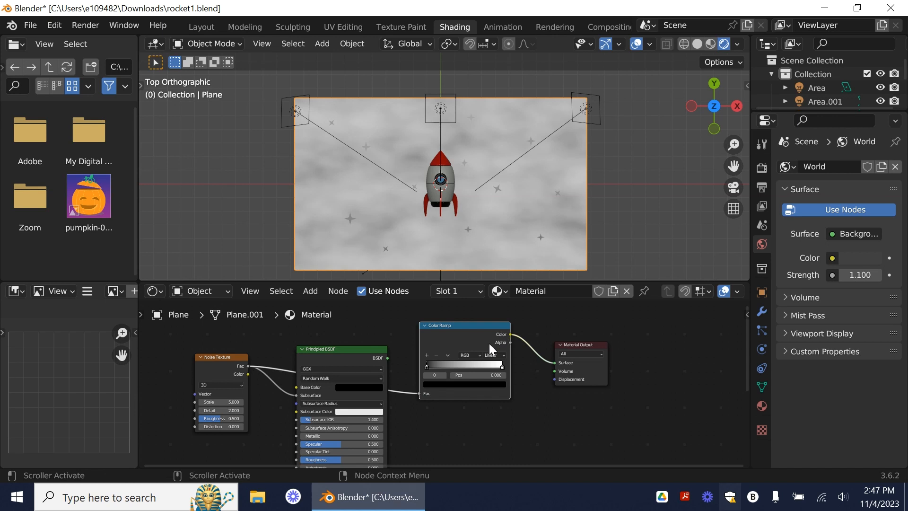
Move the Color Ramp's black stop to about 0.477 and set the Noise Texture's scale to 700
{"action": "scroll", "coordinate": [476, 364], "scroll_direction": "up", "scroll_amount": 3}
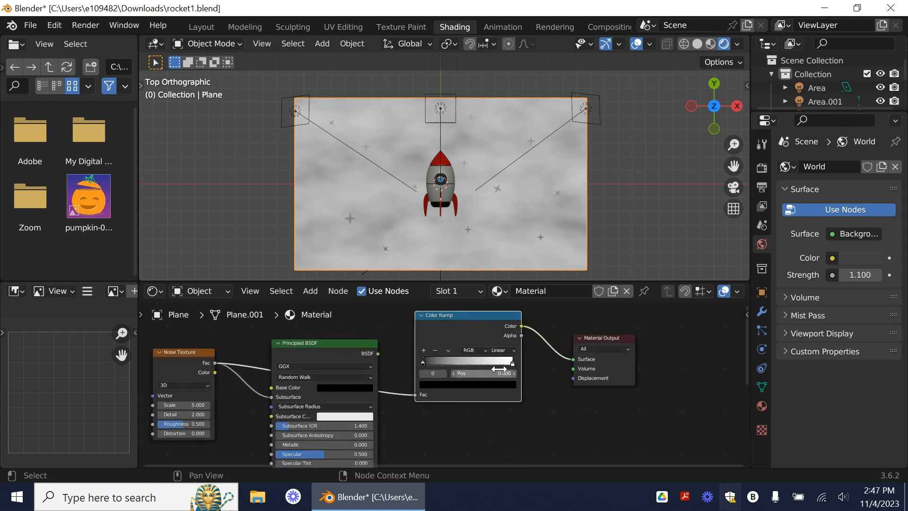
{"action": "left_click_drag", "start_coordinate": [414, 356], "coordinate": [478, 357]}
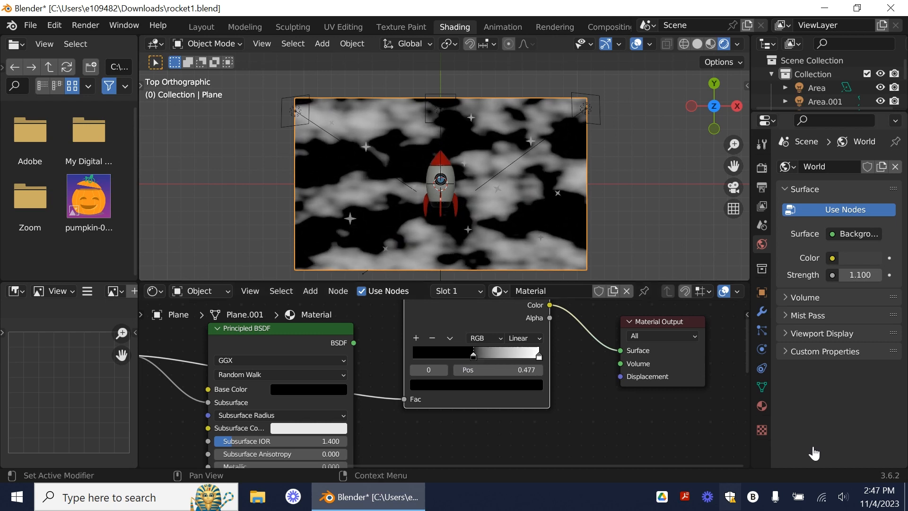
{"action": "left_click_drag", "start_coordinate": [418, 464], "coordinate": [287, 475]}
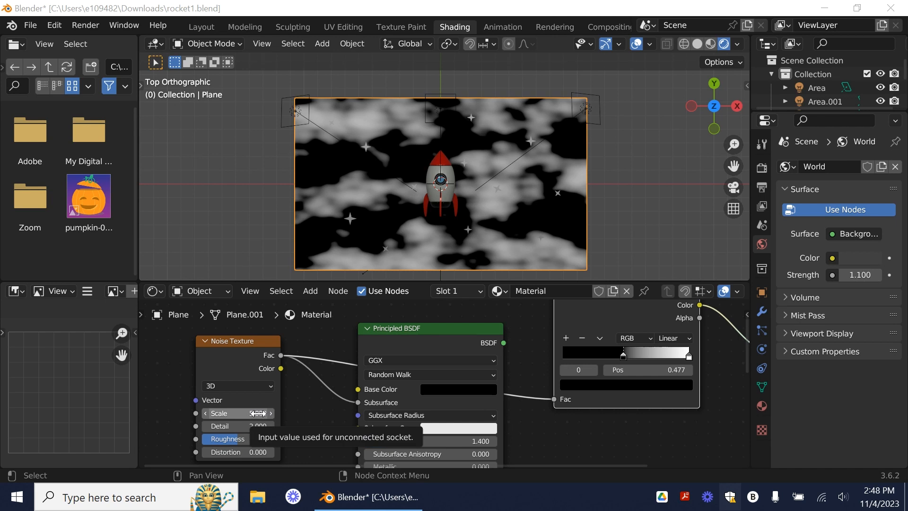
{"action": "left_click", "coordinate": [220, 416]}
{"action": "type", "text": "70"}
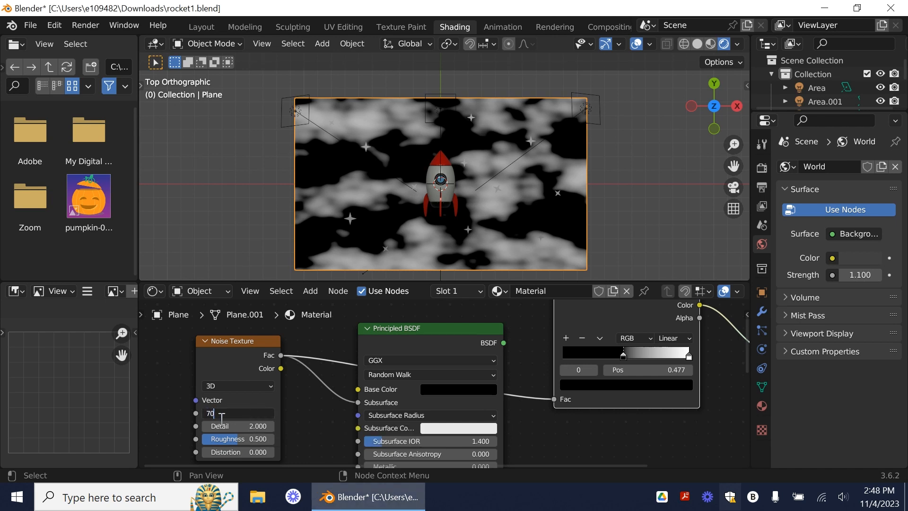
{"action": "type", "text": "0"}
{"action": "key", "text": "Return"}
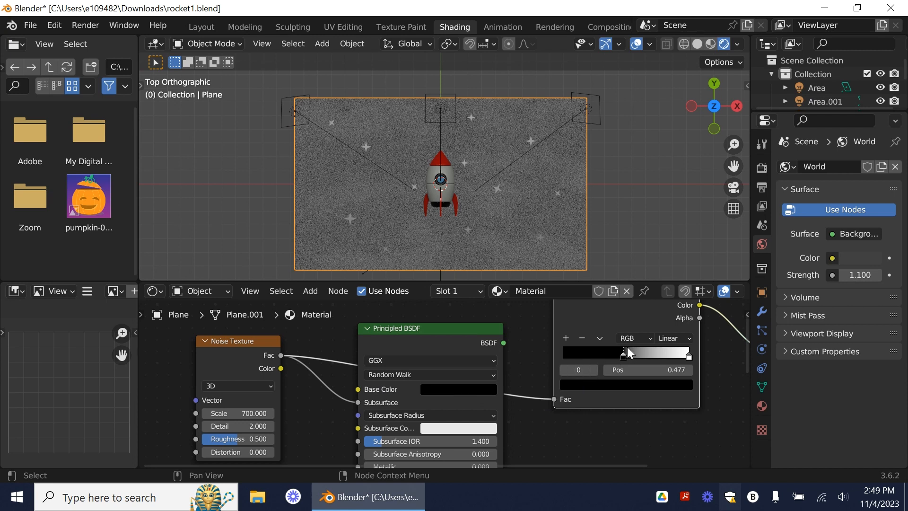
Set the Noise Texture's scale to 600 and adjust the Color Ramp's black stop to about 0.698
{"action": "left_click_drag", "start_coordinate": [625, 356], "coordinate": [649, 356]}
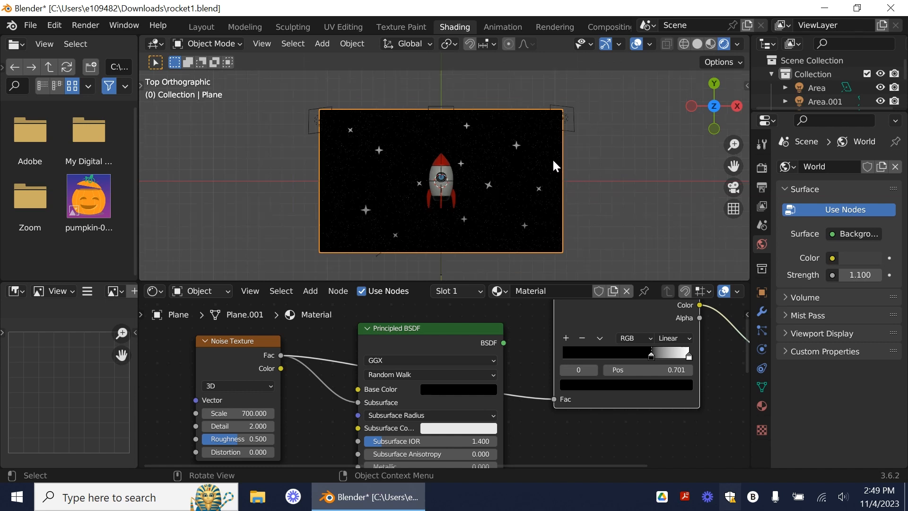
{"action": "scroll", "coordinate": [554, 161], "scroll_direction": "up", "scroll_amount": 3}
{"action": "scroll", "coordinate": [554, 163], "scroll_direction": "up", "scroll_amount": 2}
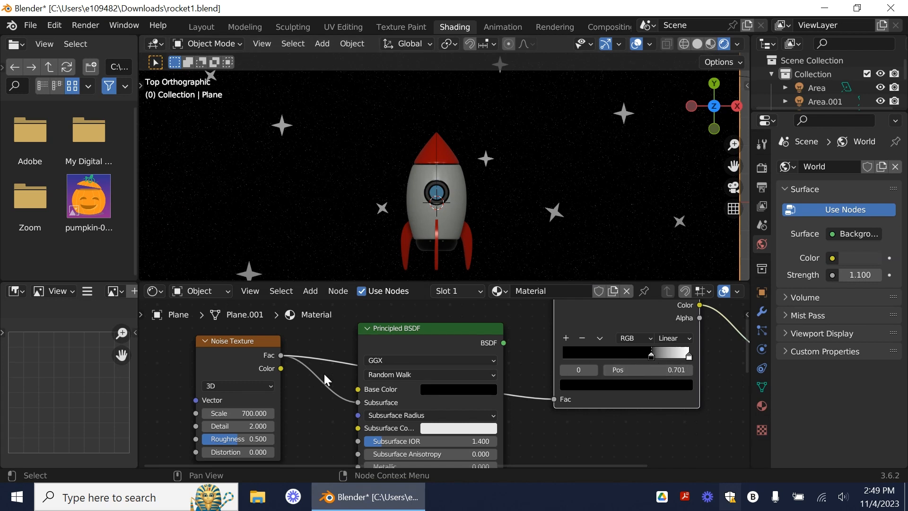
{"action": "left_click_drag", "start_coordinate": [250, 412], "coordinate": [234, 413]}
{"action": "mouse_move", "coordinate": [651, 354]}
{"action": "left_mouse_down"}
{"action": "mouse_move", "coordinate": [631, 354]}
{"action": "mouse_move", "coordinate": [652, 353]}
{"action": "left_mouse_up"}
{"action": "scroll", "coordinate": [651, 220], "scroll_direction": "down", "scroll_amount": 2}
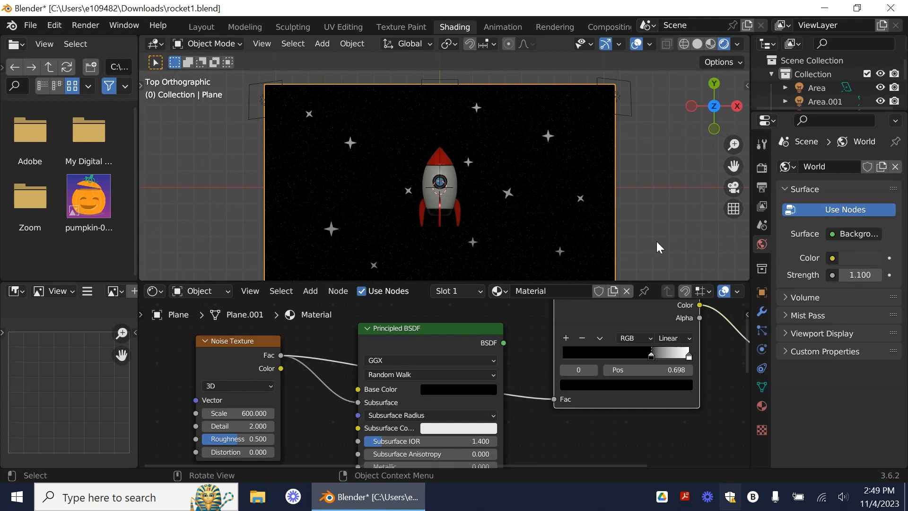
{"action": "scroll", "coordinate": [442, 383], "scroll_direction": "down", "scroll_amount": 2}
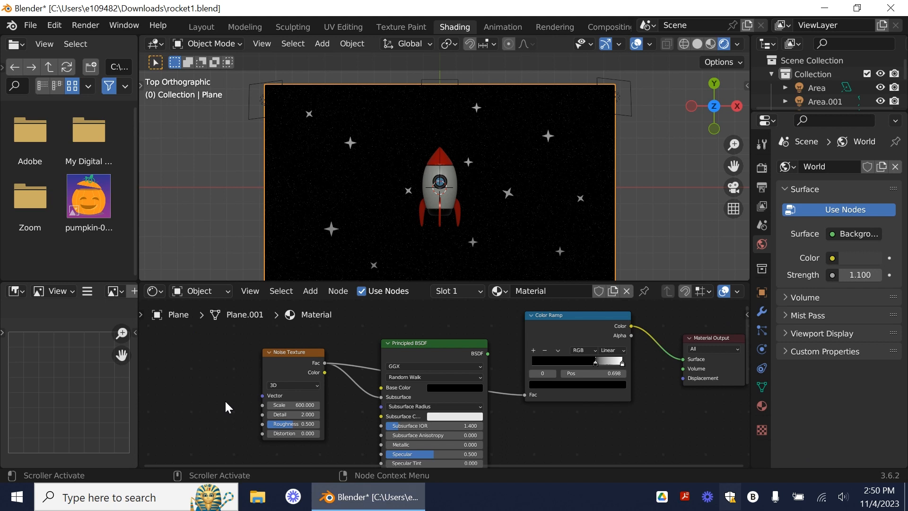
Add a Mapping node before the Noise Texture and connect its Vector output to the texture's Vector input
{"action": "key", "text": "shift+a"}
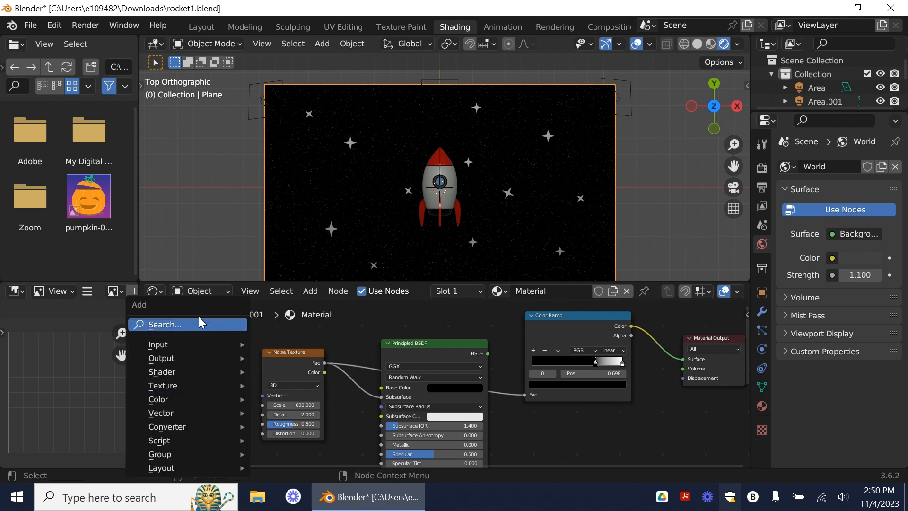
{"action": "left_click", "coordinate": [196, 324]}
{"action": "type", "text": "mapping"}
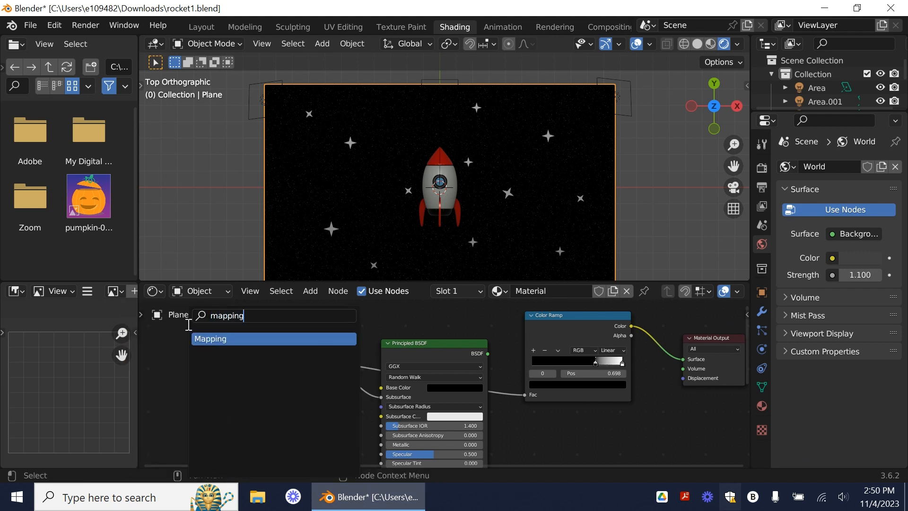
{"action": "left_click", "coordinate": [240, 338]}
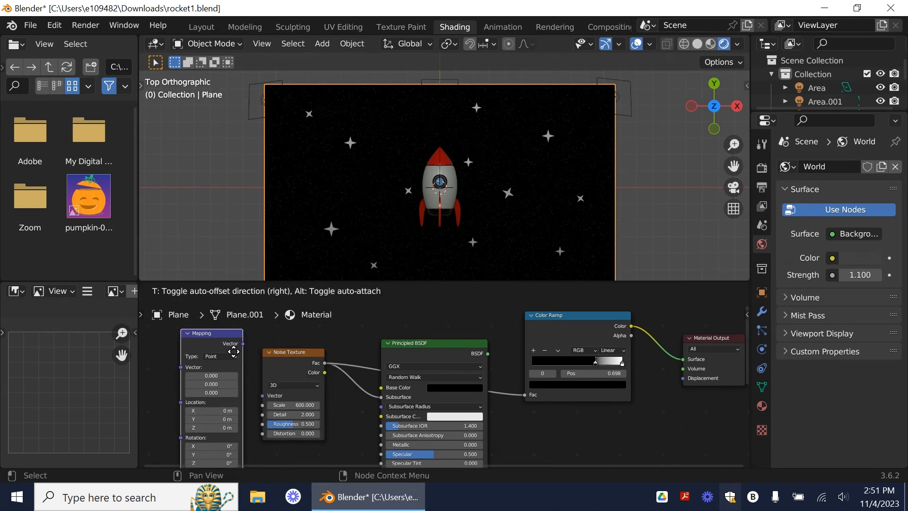
{"action": "left_click", "coordinate": [226, 353]}
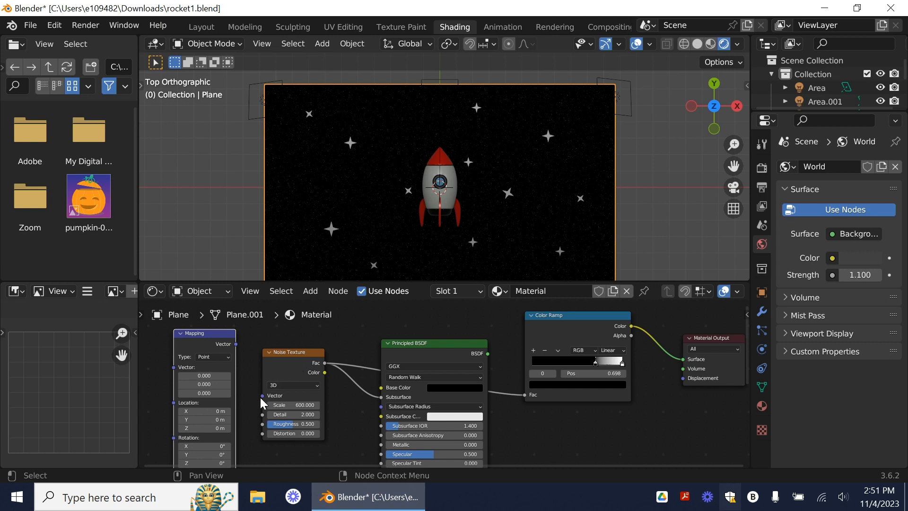
{"action": "left_click_drag", "start_coordinate": [262, 395], "coordinate": [233, 345]}
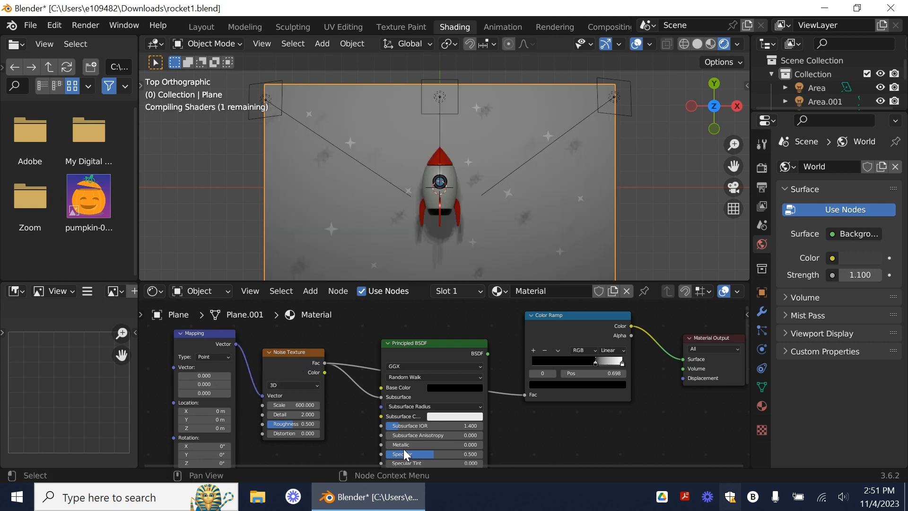
Add a Texture Coordinate node before Mapping and connect its Generated output to the Mapping node's Vector input
{"action": "left_click_drag", "start_coordinate": [507, 464], "coordinate": [450, 460]}
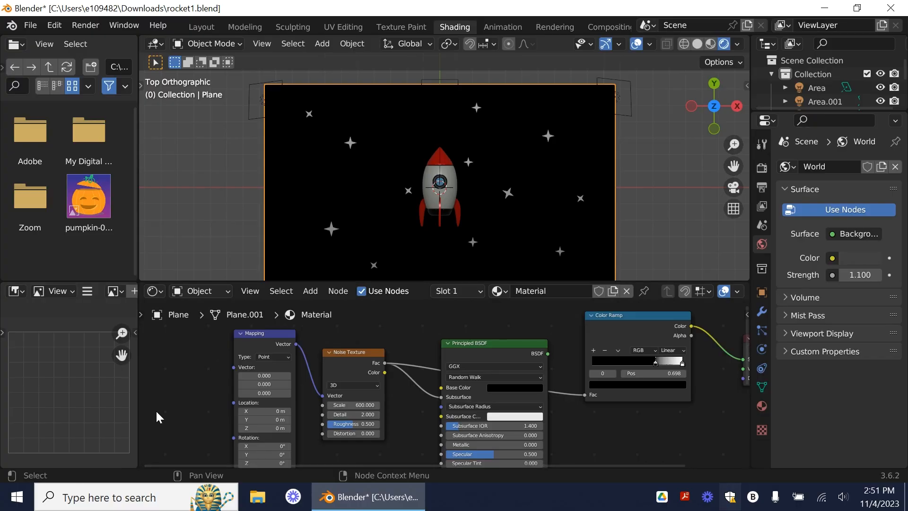
{"action": "key", "text": "shift+a"}
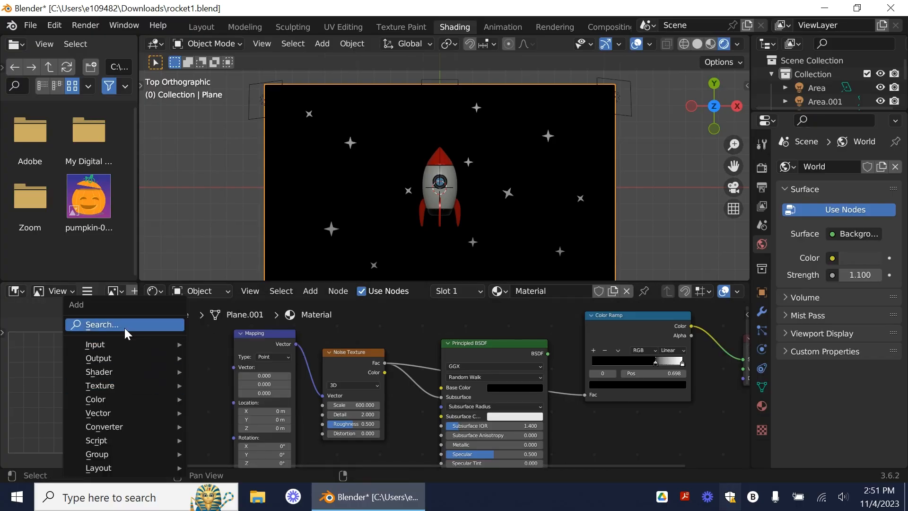
{"action": "left_click", "coordinate": [125, 326]}
{"action": "type", "text": "te"}
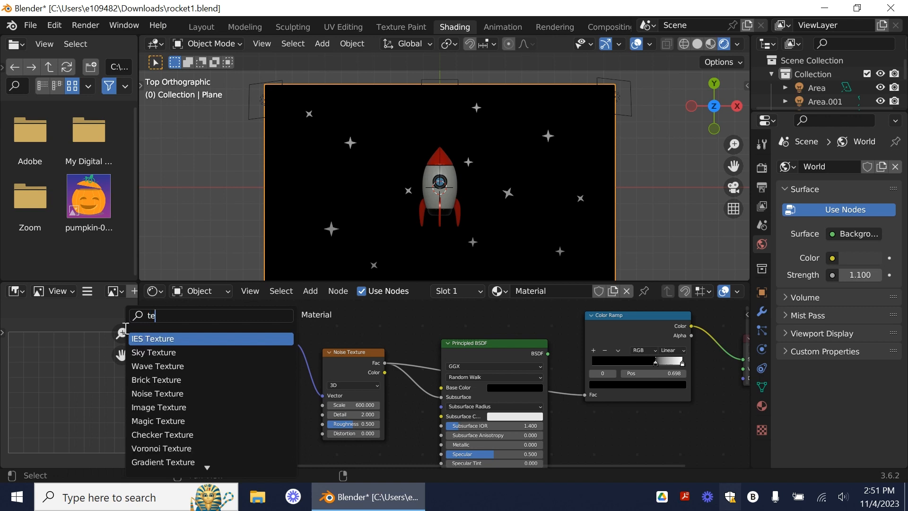
{"action": "type", "text": "xture c"}
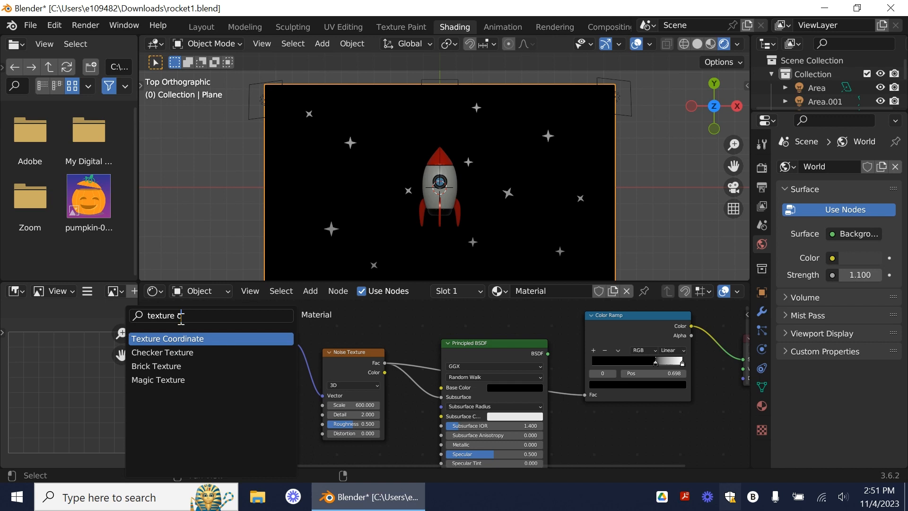
{"action": "left_click", "coordinate": [187, 339]}
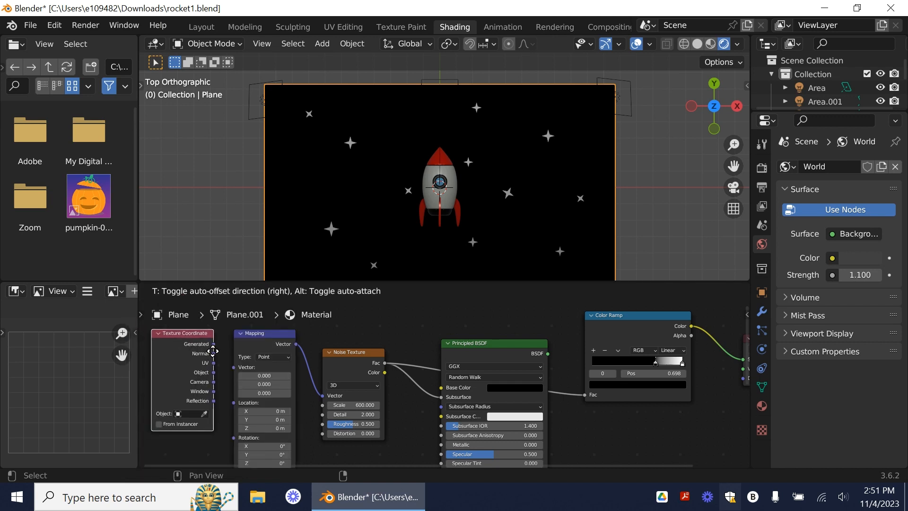
{"action": "left_click", "coordinate": [211, 351]}
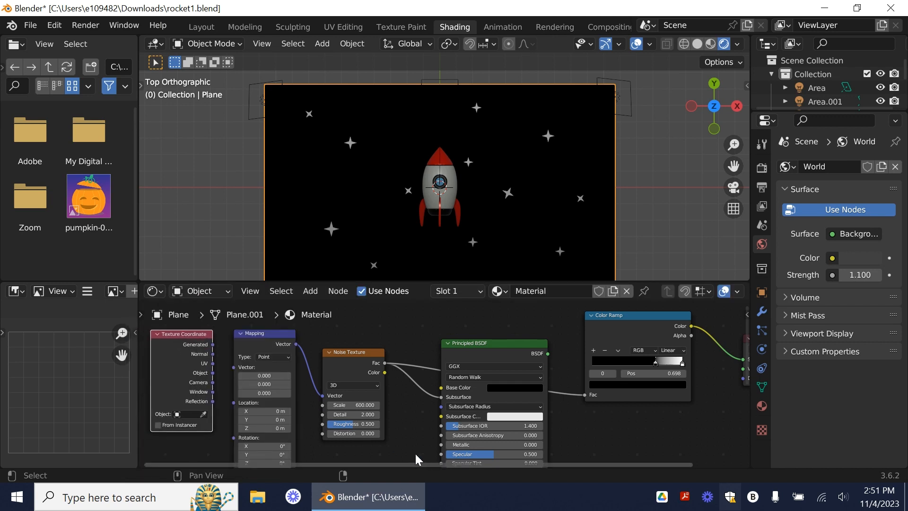
{"action": "left_click_drag", "start_coordinate": [234, 367], "coordinate": [212, 345]}
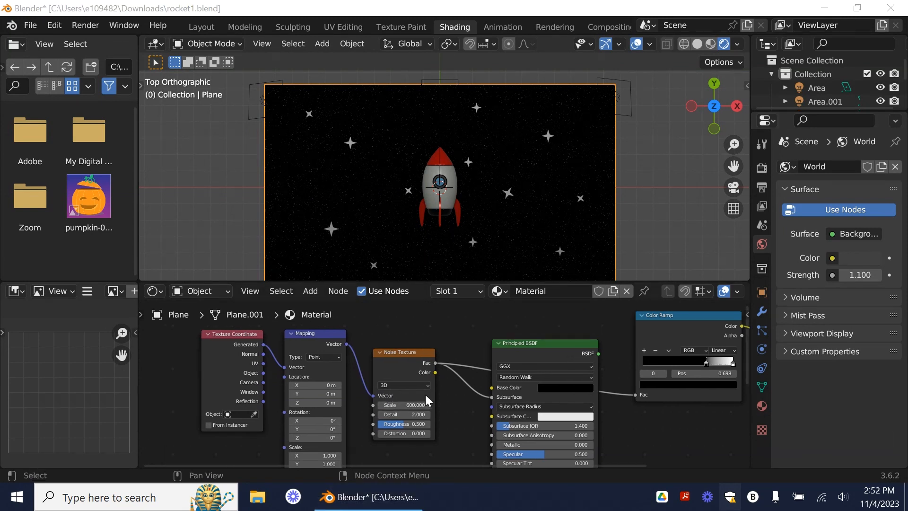
Duplicate the Noise Texture node and place the copy below the original
{"action": "scroll", "coordinate": [424, 395], "scroll_direction": "down", "scroll_amount": 2}
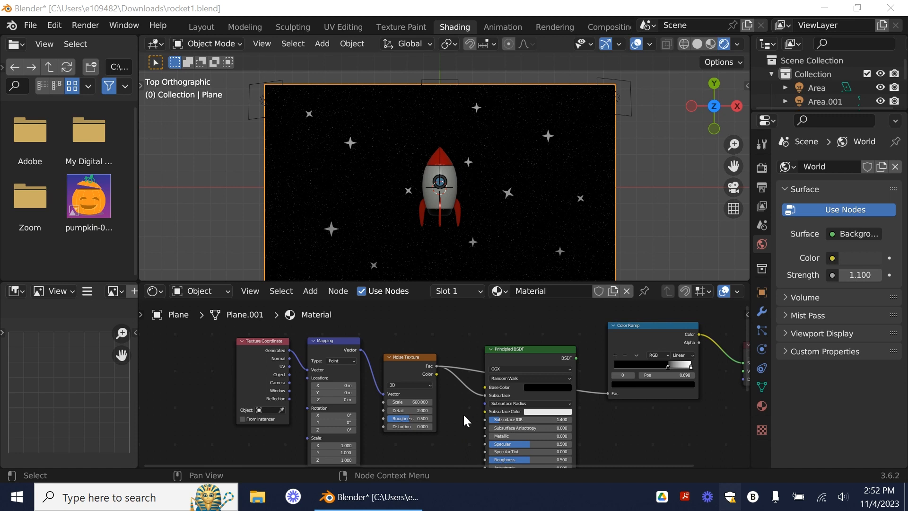
{"action": "scroll", "coordinate": [459, 420], "scroll_direction": "up", "scroll_amount": 1}
{"action": "scroll", "coordinate": [459, 421], "scroll_direction": "down", "scroll_amount": 1}
{"action": "left_click_drag", "start_coordinate": [747, 352], "coordinate": [747, 377]}
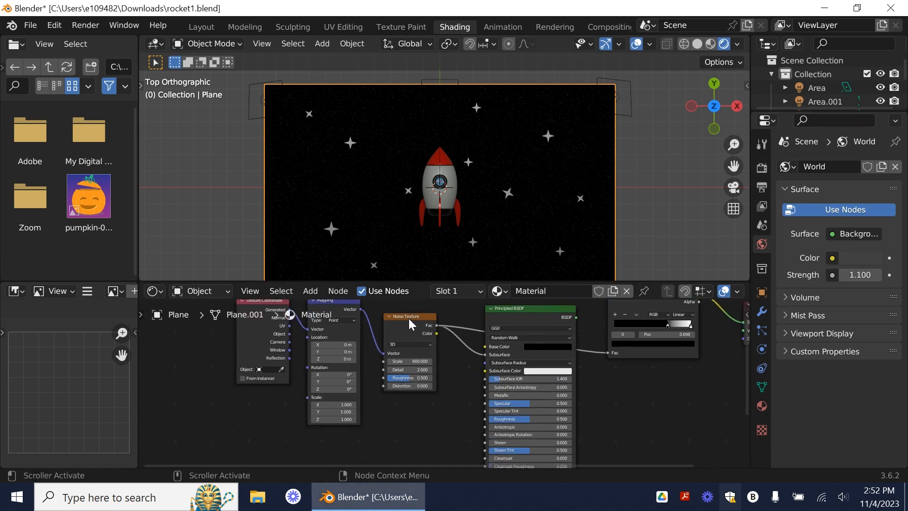
{"action": "scroll", "coordinate": [409, 316], "scroll_direction": "up", "scroll_amount": 1}
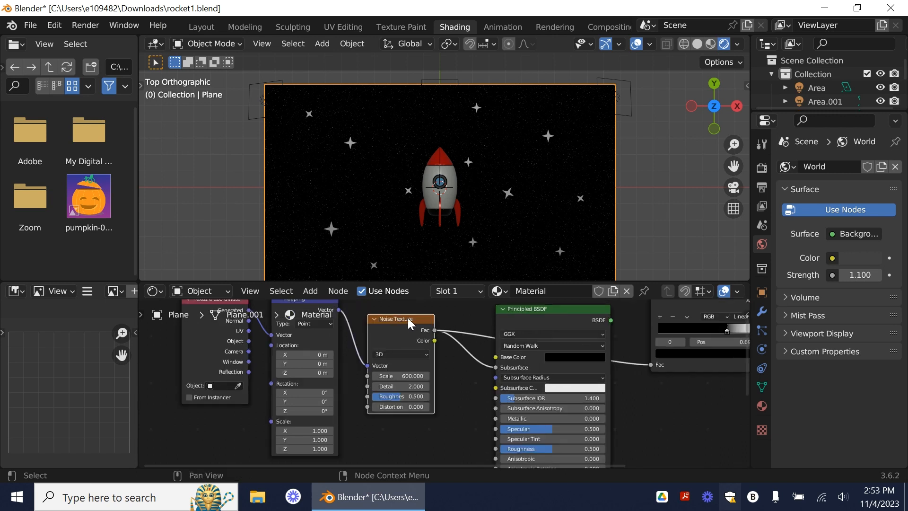
{"action": "key", "text": "shift+d"}
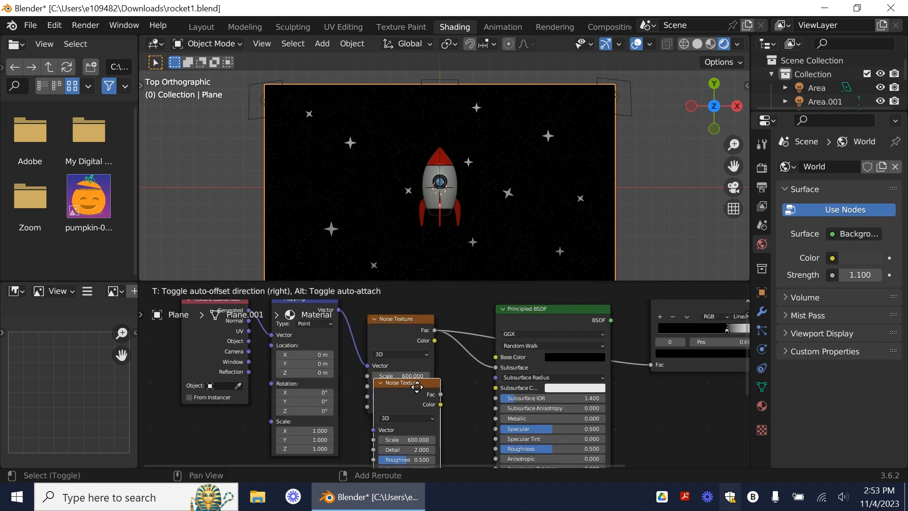
{"action": "left_click", "coordinate": [407, 432]}
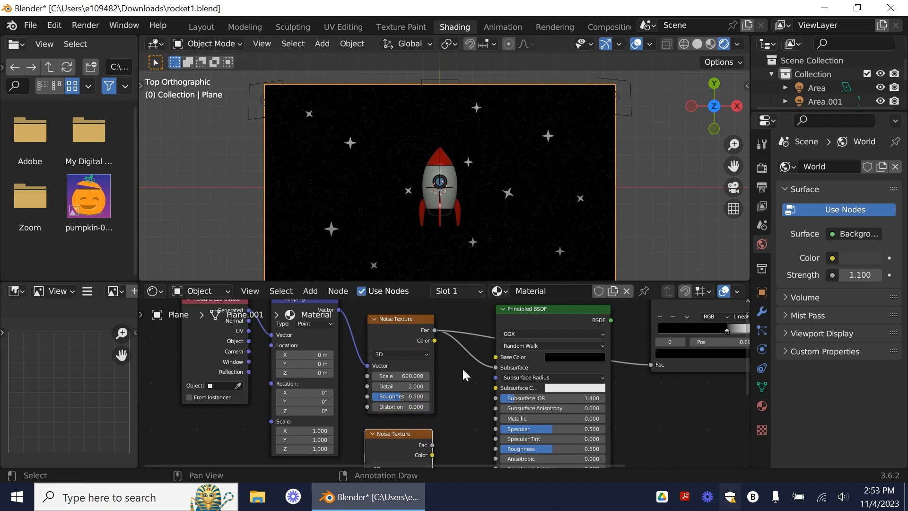
Set the duplicated Noise Texture's scale to 2
{"action": "scroll", "coordinate": [463, 370], "scroll_direction": "down", "scroll_amount": 1}
{"action": "left_click_drag", "start_coordinate": [744, 374], "coordinate": [743, 416]}
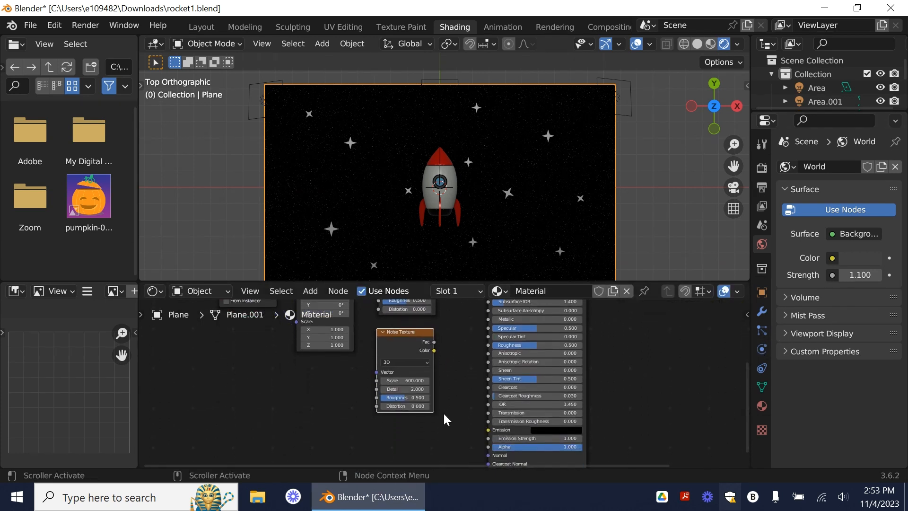
{"action": "left_click", "coordinate": [405, 380]}
{"action": "type", "text": "2"}
{"action": "key", "text": "Return"}
Rearrange the nodes with the duplicated Noise Texture below the Color Ramp and Material Output farther from the ramp
{"action": "left_click_drag", "start_coordinate": [411, 334], "coordinate": [652, 331]}
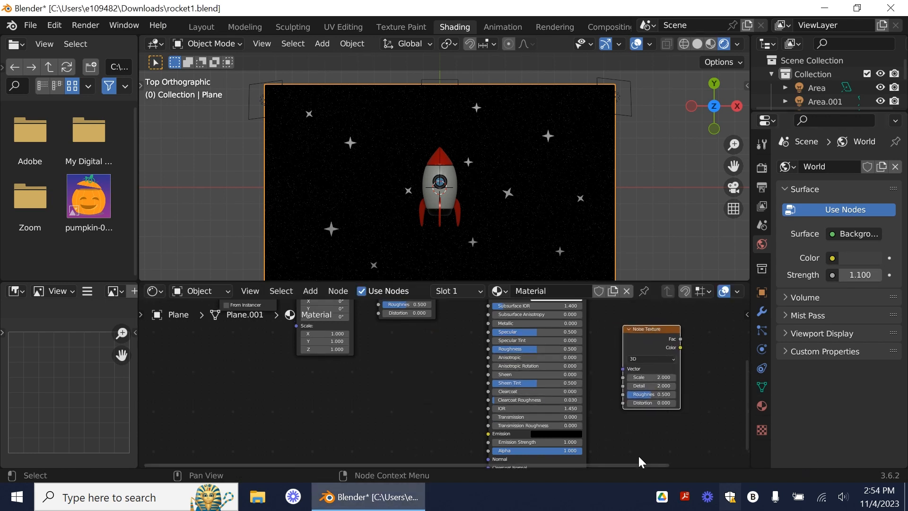
{"action": "left_click_drag", "start_coordinate": [646, 461], "coordinate": [746, 374]}
{"action": "left_click_drag", "start_coordinate": [569, 397], "coordinate": [557, 376]}
{"action": "left_click_drag", "start_coordinate": [749, 362], "coordinate": [747, 346]}
{"action": "left_click_drag", "start_coordinate": [589, 333], "coordinate": [565, 314]}
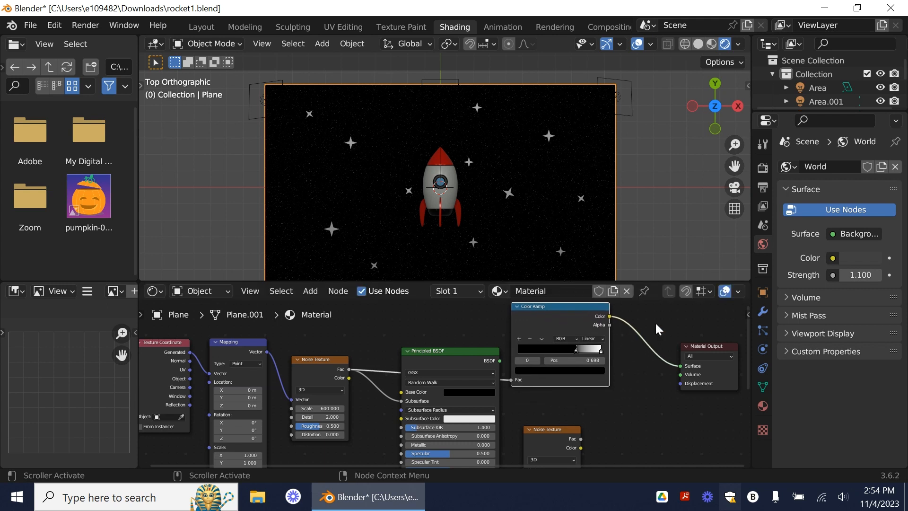
{"action": "mouse_move", "coordinate": [714, 351]}
{"action": "left_mouse_down"}
{"action": "mouse_move", "coordinate": [740, 353]}
{"action": "mouse_move", "coordinate": [695, 352]}
{"action": "left_mouse_up"}
{"action": "left_click", "coordinate": [626, 399]}
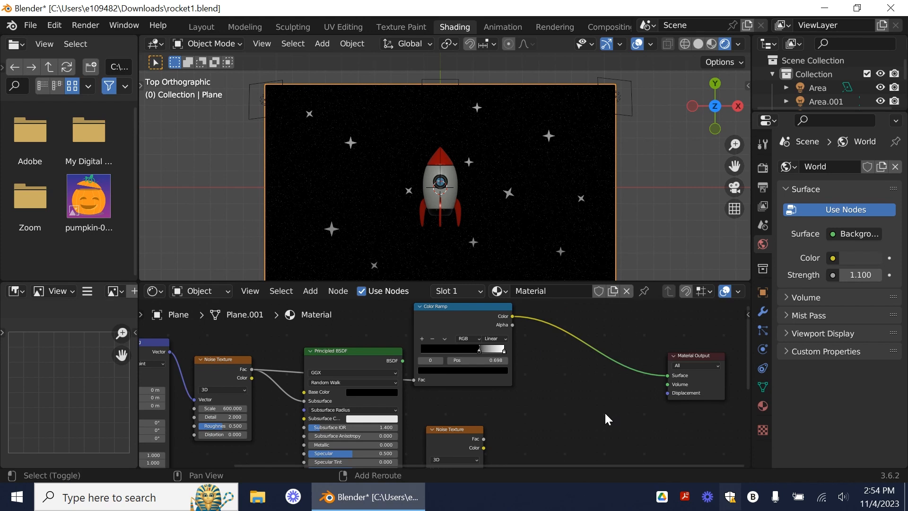
Insert a Mix Color node on the link between the Color Ramp and the Material Output
{"action": "key", "text": "shift+a"}
{"action": "left_click", "coordinate": [555, 326]}
{"action": "type", "text": "mix"}
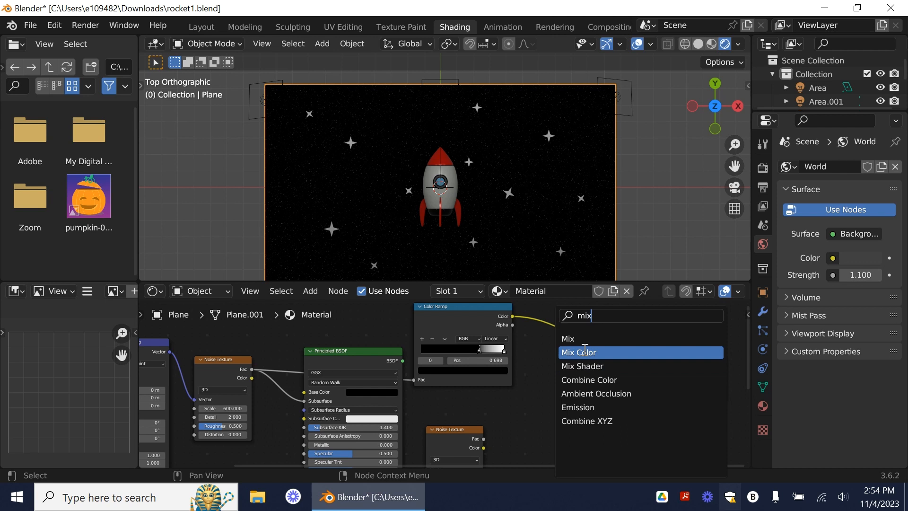
{"action": "left_click", "coordinate": [570, 352]}
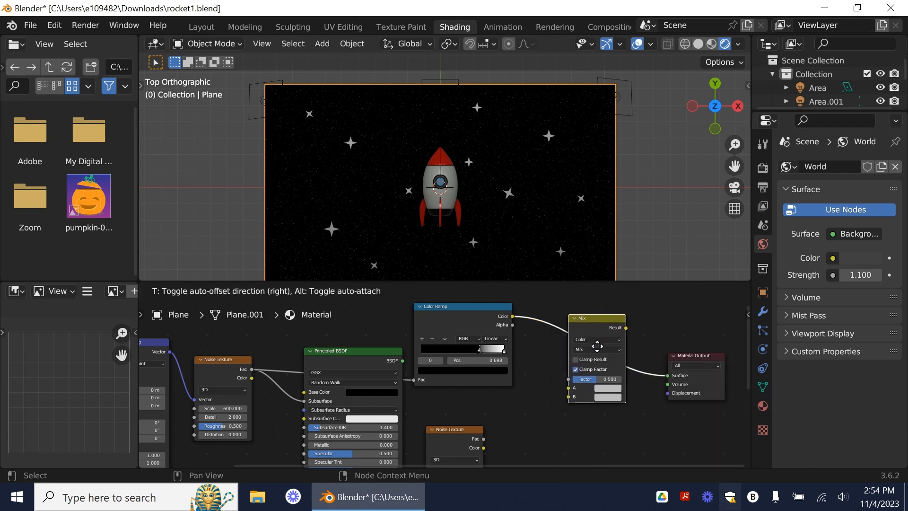
{"action": "left_click", "coordinate": [597, 336]}
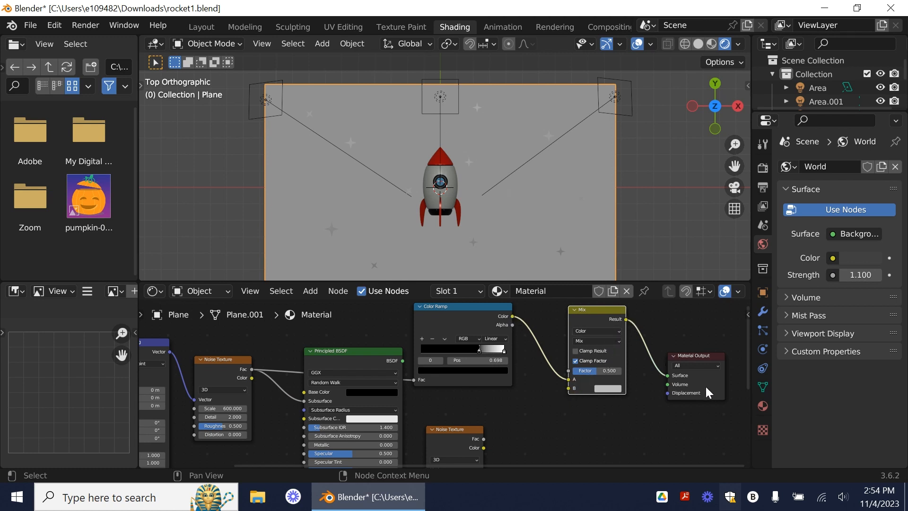
Connect the lower Noise Texture's Fac output to the Mix node's B input and spread the surrounding nodes apart
{"action": "mouse_move", "coordinate": [452, 427]}
{"action": "left_mouse_down"}
{"action": "mouse_move", "coordinate": [486, 403]}
{"action": "mouse_move", "coordinate": [518, 413]}
{"action": "mouse_move", "coordinate": [561, 385]}
{"action": "mouse_move", "coordinate": [577, 388]}
{"action": "left_mouse_up"}
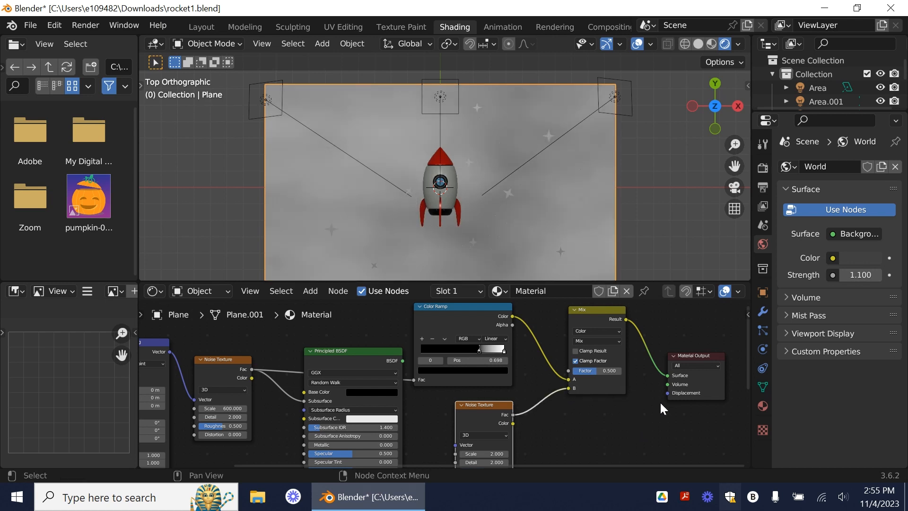
{"action": "left_click_drag", "start_coordinate": [495, 403], "coordinate": [524, 392]}
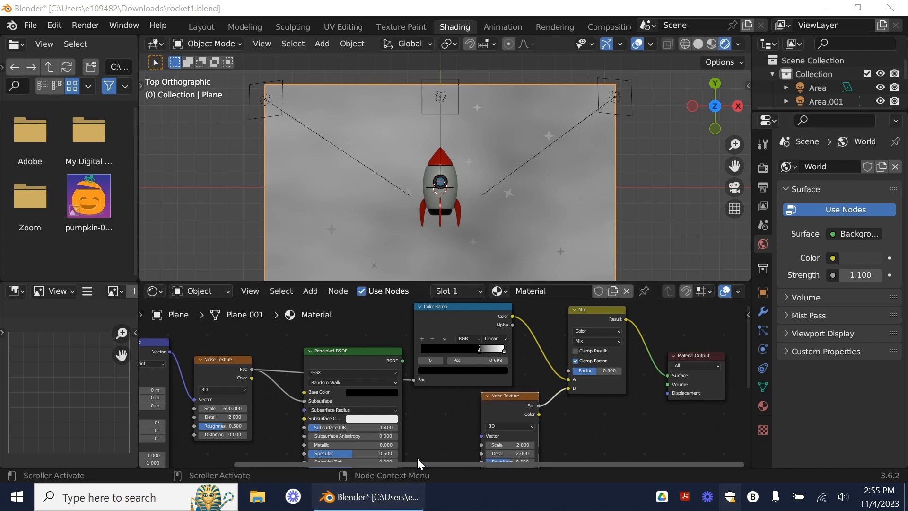
{"action": "left_click_drag", "start_coordinate": [343, 351], "coordinate": [327, 337]}
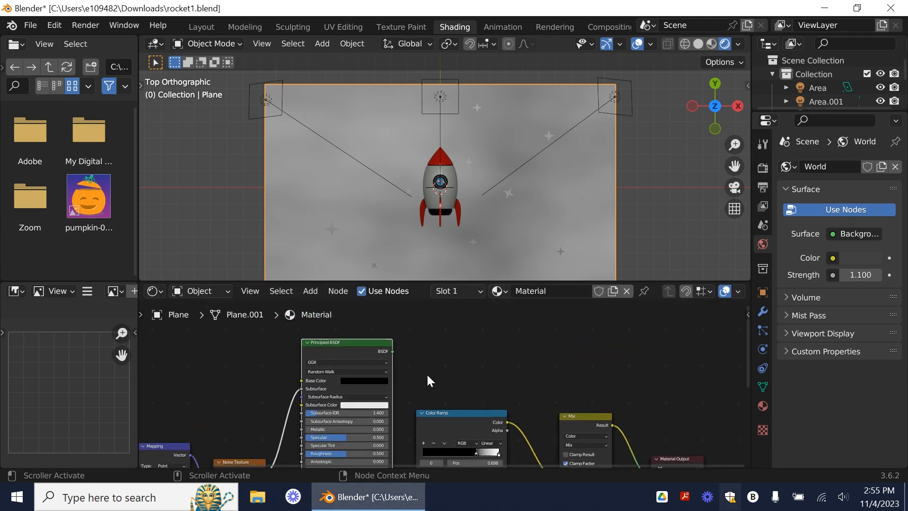
{"action": "left_click_drag", "start_coordinate": [747, 369], "coordinate": [736, 422]}
{"action": "left_click_drag", "start_coordinate": [242, 353], "coordinate": [248, 326]}
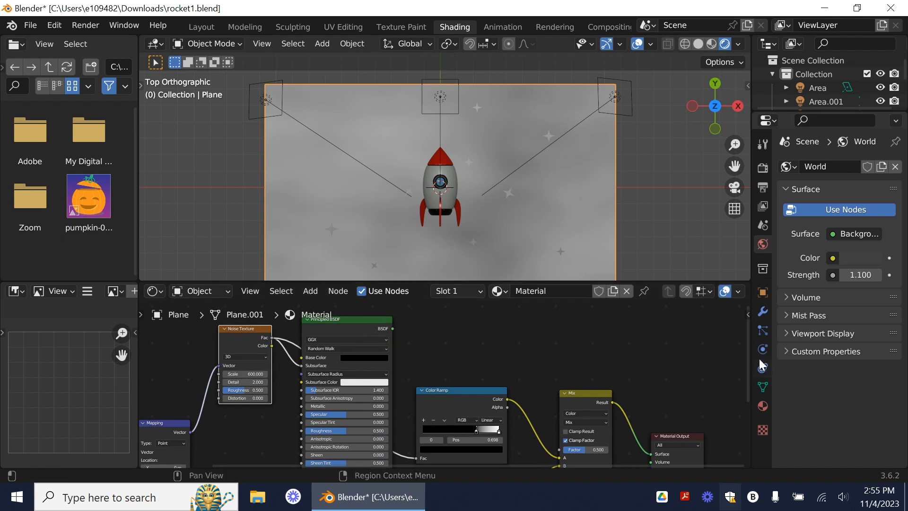
{"action": "left_click_drag", "start_coordinate": [749, 347], "coordinate": [744, 379]}
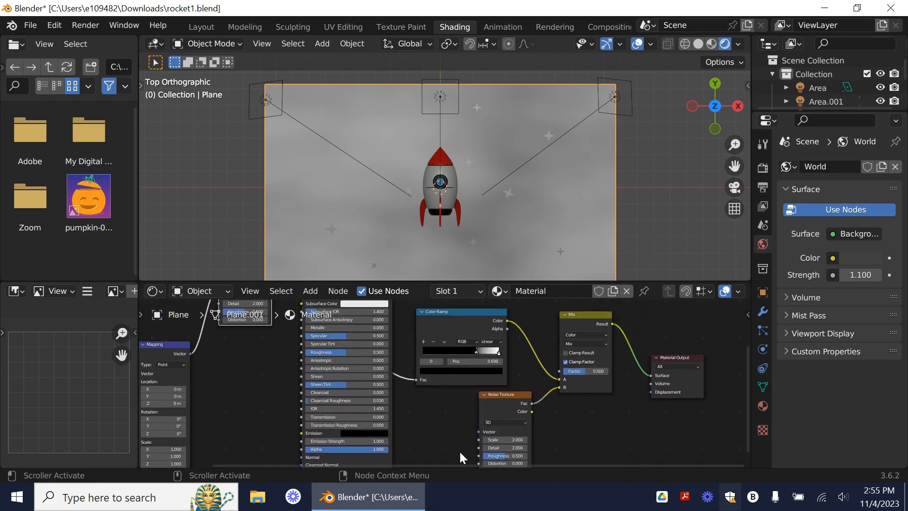
Connect the Mapping node's Vector output to the lower Noise Texture's Vector input and move that texture closer to the Principled BSDF
{"action": "left_click_drag", "start_coordinate": [478, 431], "coordinate": [189, 338]}
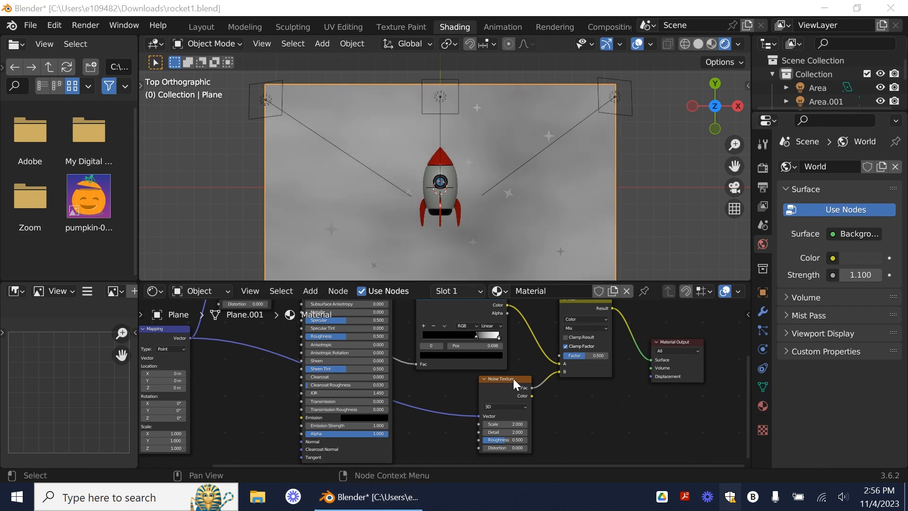
{"action": "left_click_drag", "start_coordinate": [510, 377], "coordinate": [435, 386]}
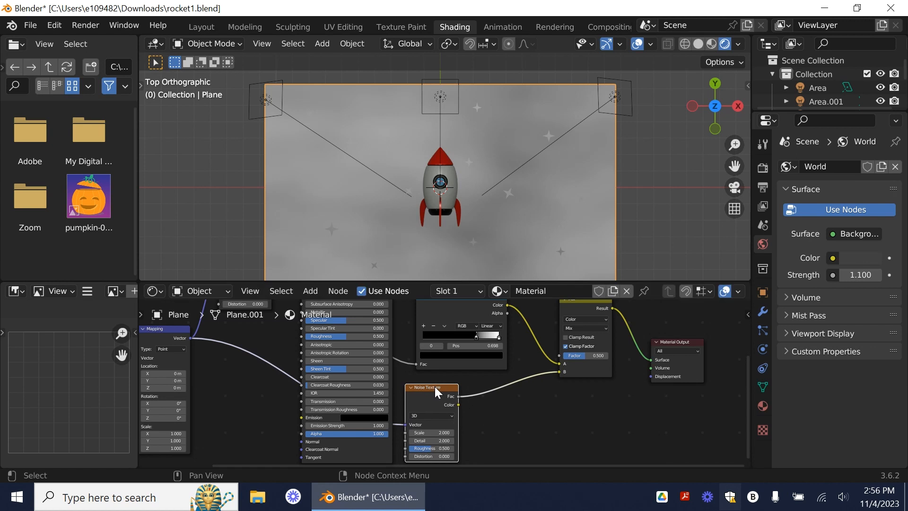
{"action": "left_click", "coordinate": [568, 424]}
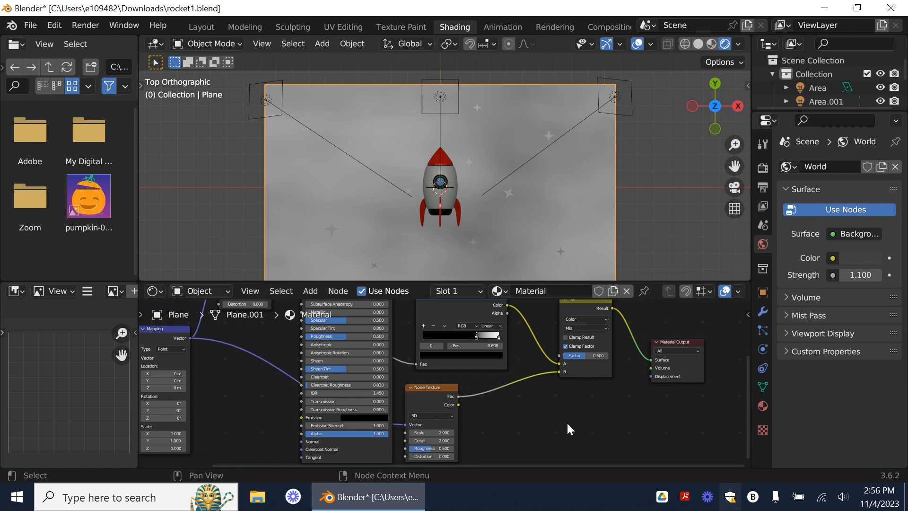
Insert a second Color Ramp node between the lower Noise Texture and the Mix node's B input
{"action": "key", "text": "shift+a"}
{"action": "left_click", "coordinate": [530, 327]}
{"action": "type", "text": "color"}
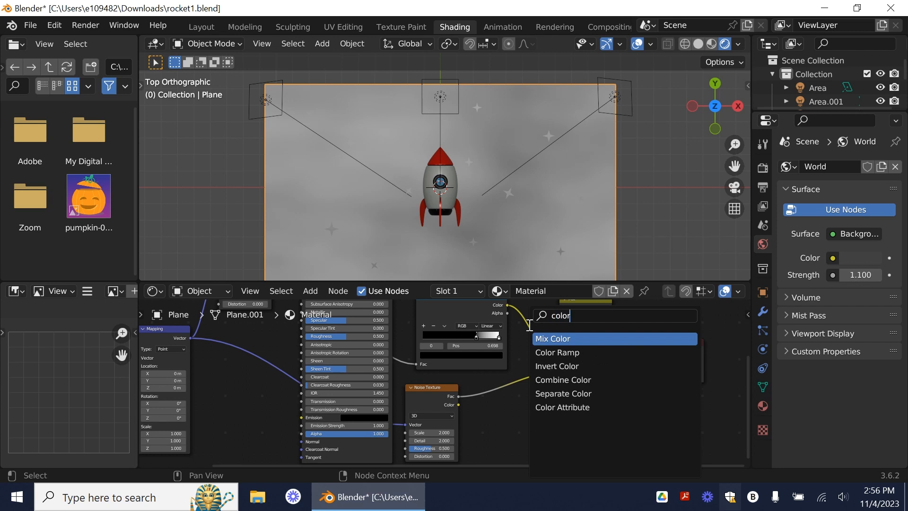
{"action": "left_click", "coordinate": [558, 352]}
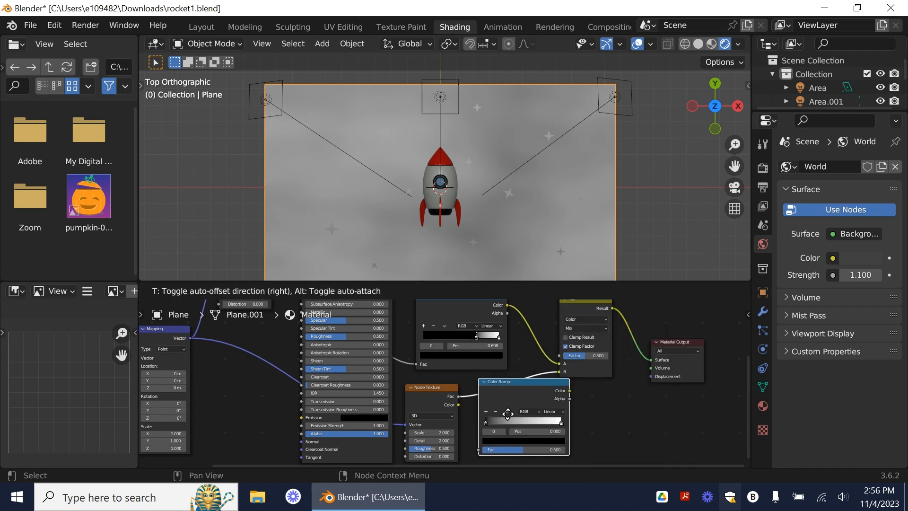
{"action": "left_click", "coordinate": [517, 411]}
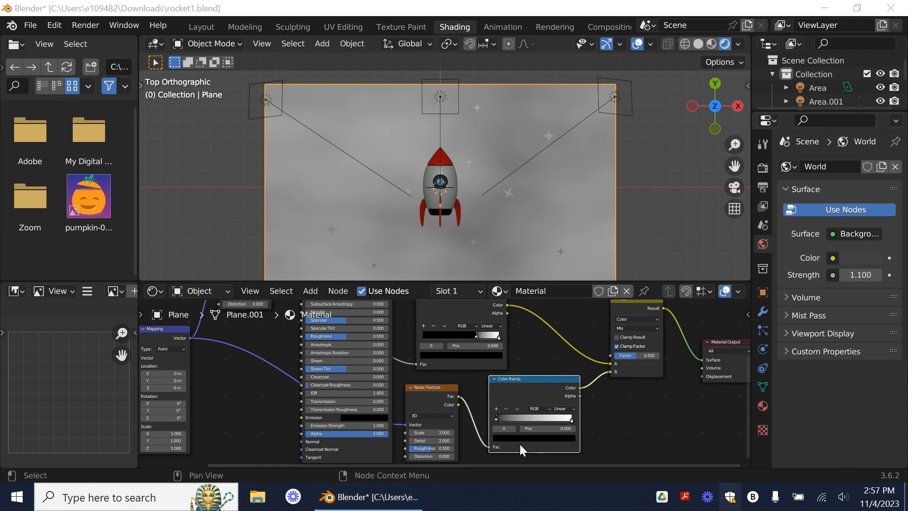
Move the new Color Ramp's black stop to about position 0.553
{"action": "scroll", "coordinate": [615, 393], "scroll_direction": "up", "scroll_amount": 3}
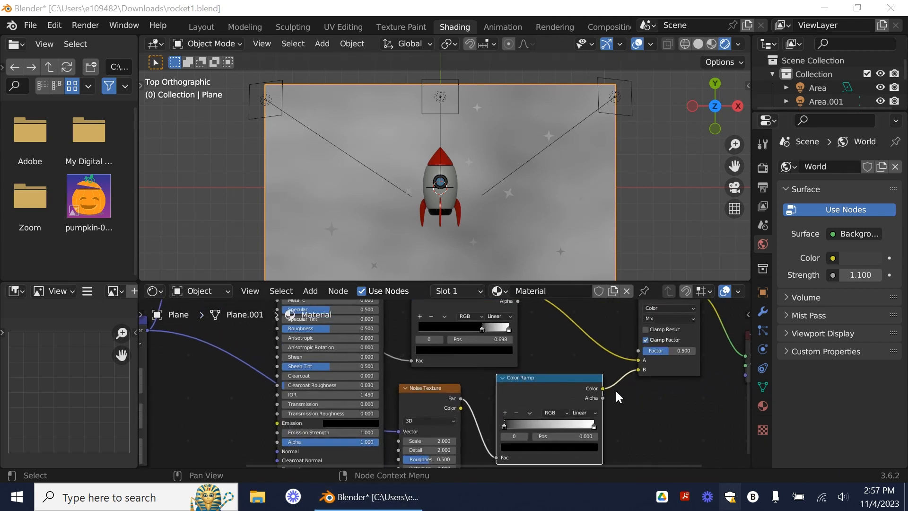
{"action": "left_click_drag", "start_coordinate": [748, 398], "coordinate": [751, 421]}
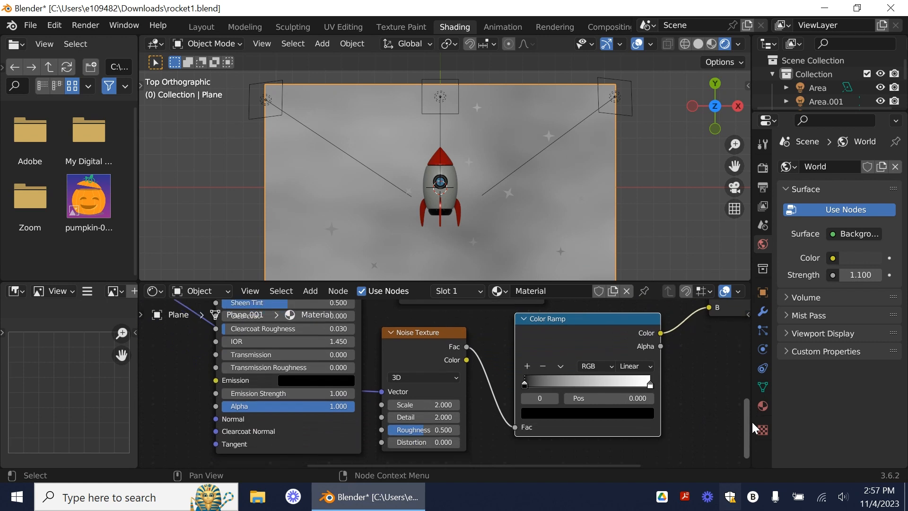
{"action": "left_click_drag", "start_coordinate": [523, 385], "coordinate": [599, 378]}
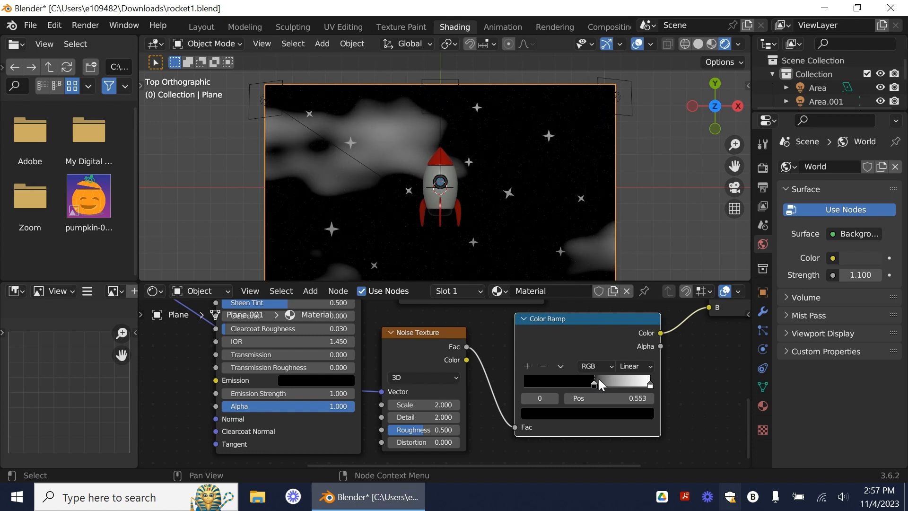
Recolor the new Color Ramp's white stop to a bright blue with hue about 0.59 and full saturation
{"action": "left_click", "coordinate": [648, 385]}
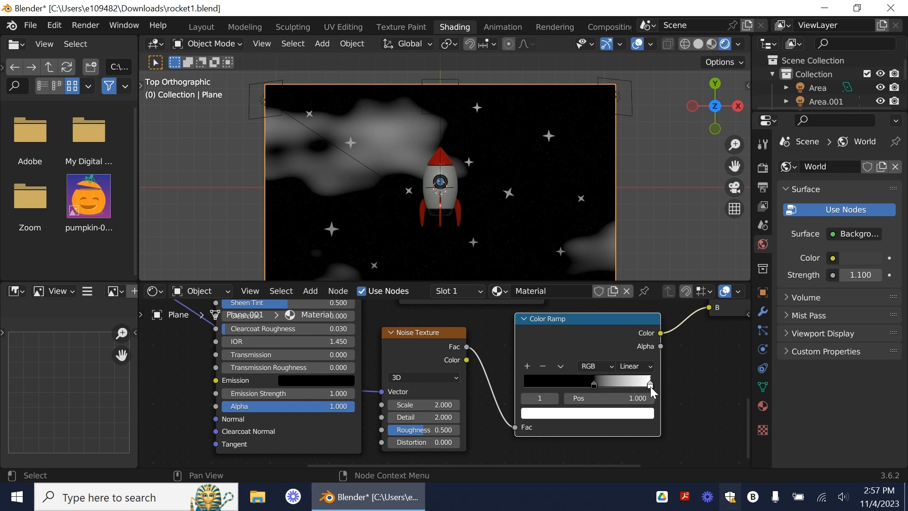
{"action": "left_click", "coordinate": [639, 413]}
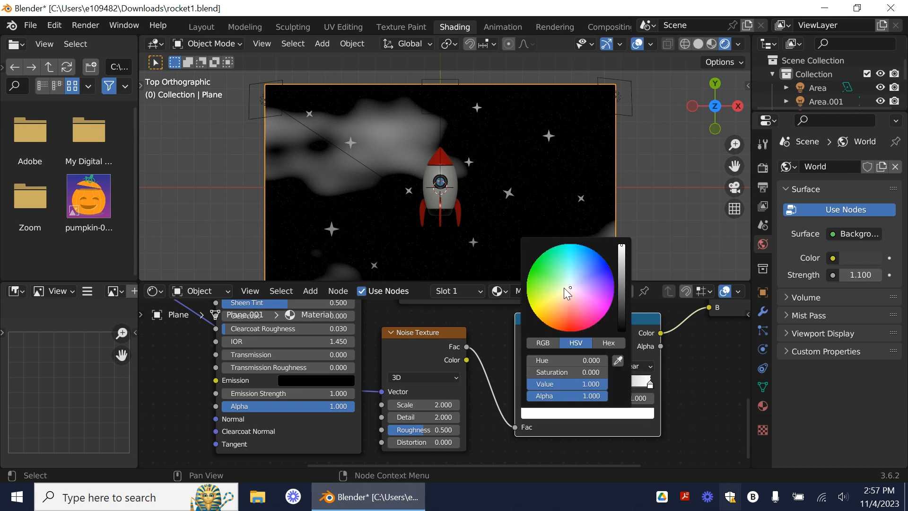
{"action": "mouse_move", "coordinate": [571, 287]}
{"action": "left_mouse_down"}
{"action": "mouse_move", "coordinate": [583, 245]}
{"action": "mouse_move", "coordinate": [578, 255]}
{"action": "left_mouse_up"}
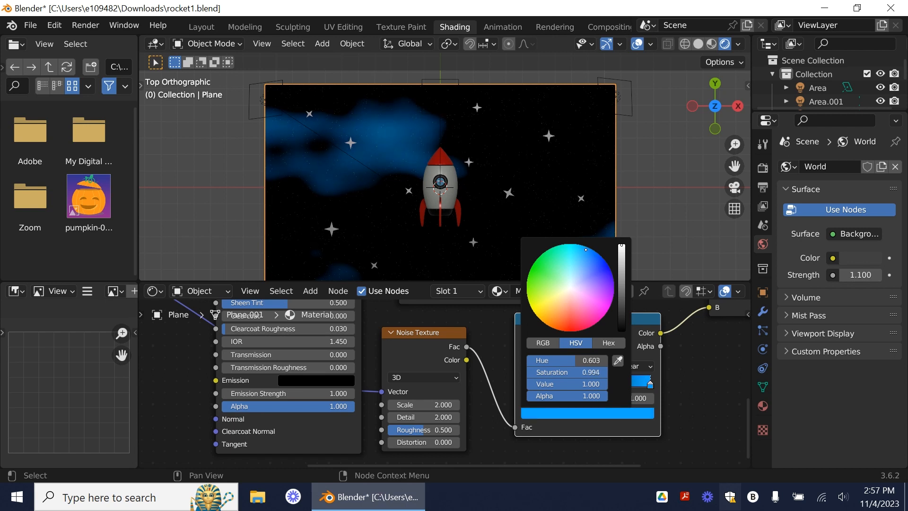
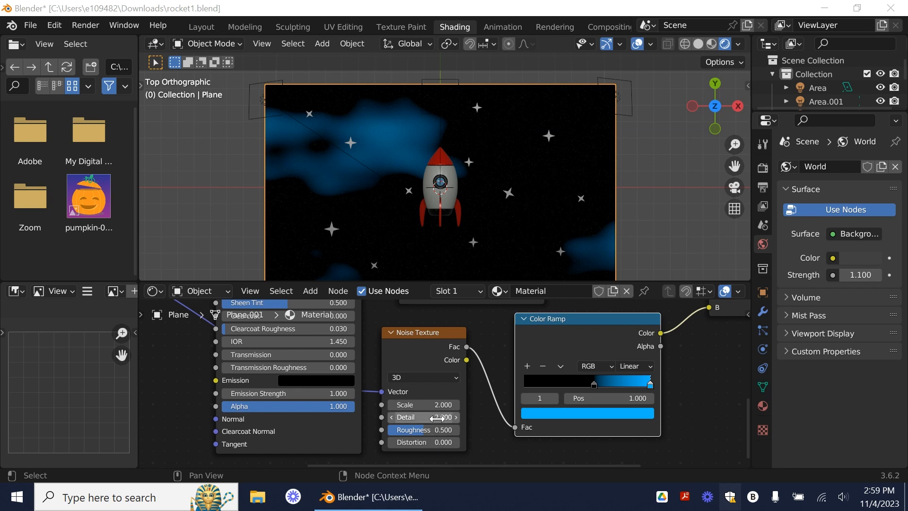
Set the lower Noise Texture's detail to 15 and move the lower Color Ramp's black stop to about 0.541
{"action": "left_click_drag", "start_coordinate": [431, 418], "coordinate": [452, 418]}
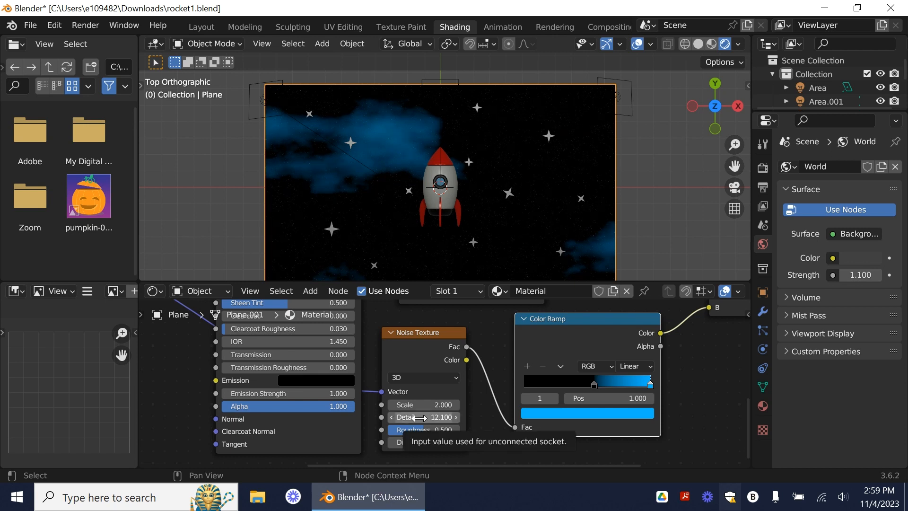
{"action": "left_click", "coordinate": [594, 384]}
{"action": "mouse_move", "coordinate": [594, 384]}
{"action": "left_mouse_down"}
{"action": "mouse_move", "coordinate": [584, 385]}
{"action": "mouse_move", "coordinate": [592, 385]}
{"action": "left_mouse_up"}
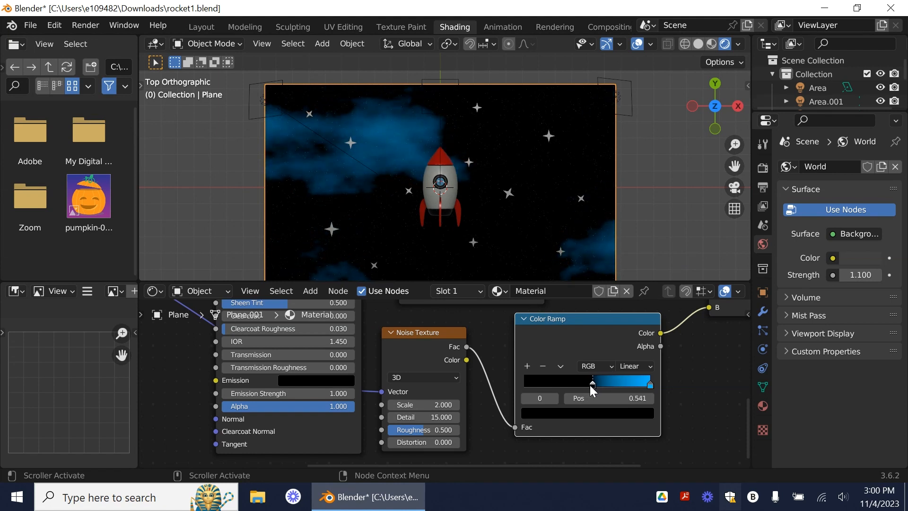
Darken the lower Color Ramp's blue stop by setting its color value to about 0.421
{"action": "left_click", "coordinate": [649, 384]}
{"action": "left_click", "coordinate": [651, 410]}
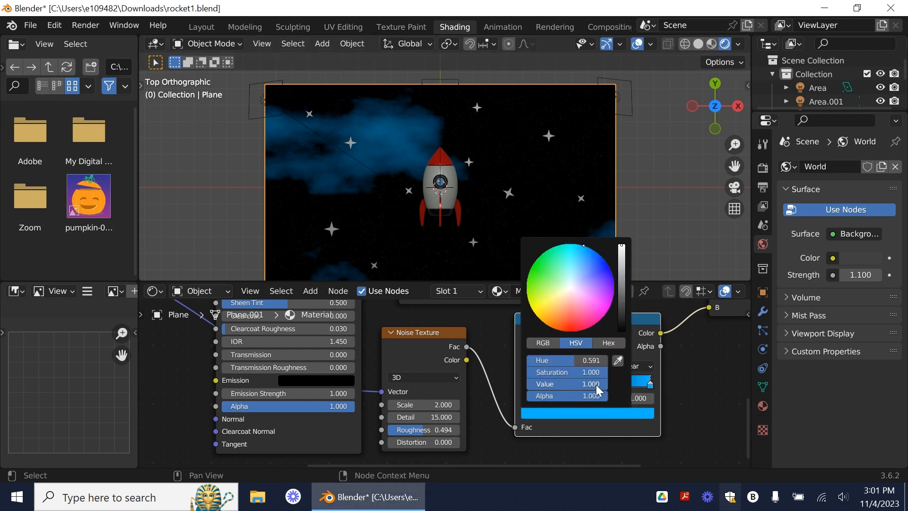
{"action": "mouse_move", "coordinate": [574, 384]}
{"action": "left_mouse_down"}
{"action": "mouse_move", "coordinate": [549, 384]}
{"action": "mouse_move", "coordinate": [574, 384]}
{"action": "left_mouse_up"}
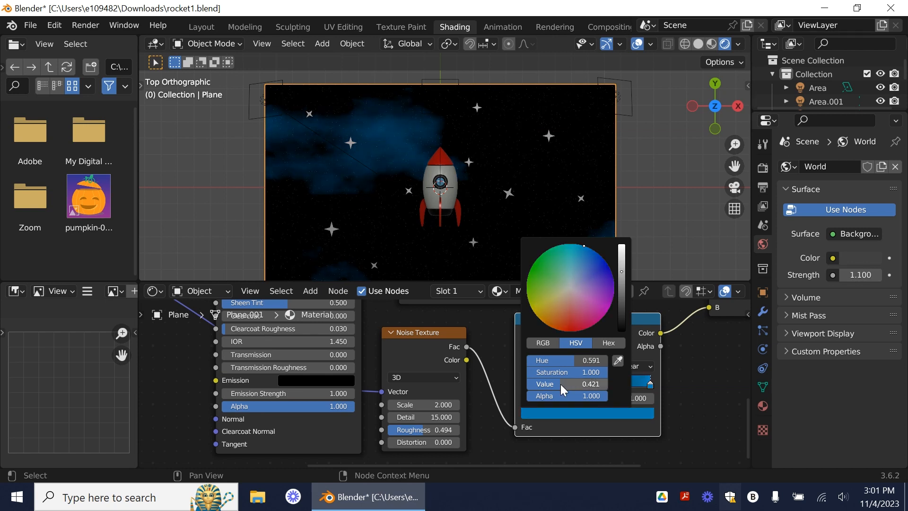
{"action": "left_click_drag", "start_coordinate": [561, 384], "coordinate": [551, 384]}
{"action": "left_click", "coordinate": [560, 384]}
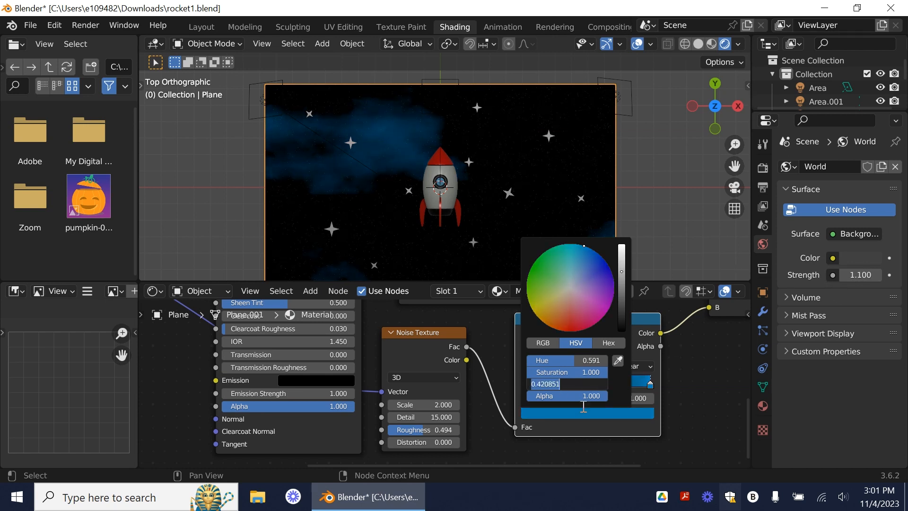
{"action": "left_click", "coordinate": [582, 383]}
{"action": "key", "text": "Return"}
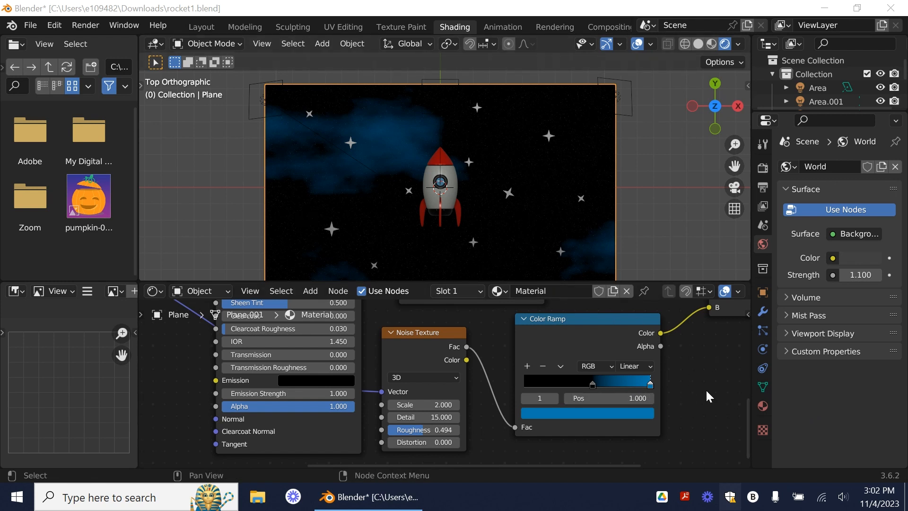
{"action": "scroll", "coordinate": [706, 389], "scroll_direction": "down", "scroll_amount": 3}
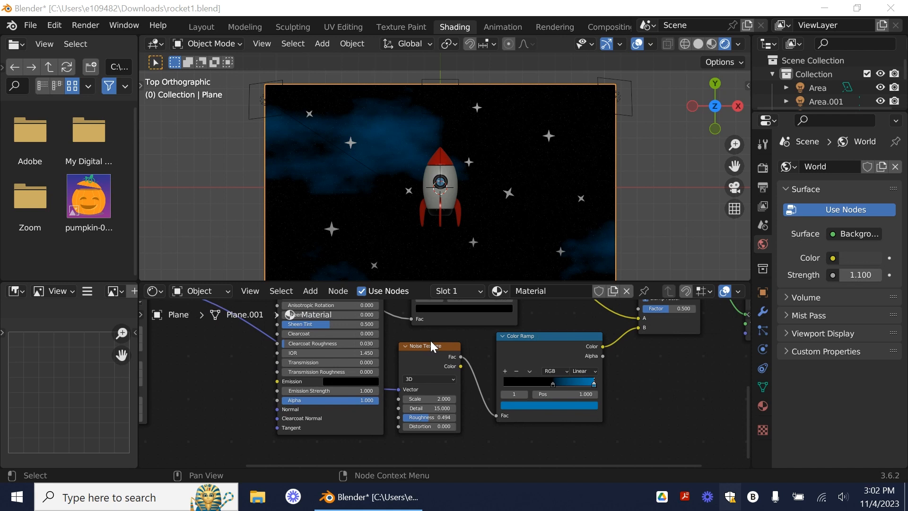
{"action": "left_click_drag", "start_coordinate": [407, 336], "coordinate": [597, 442]}
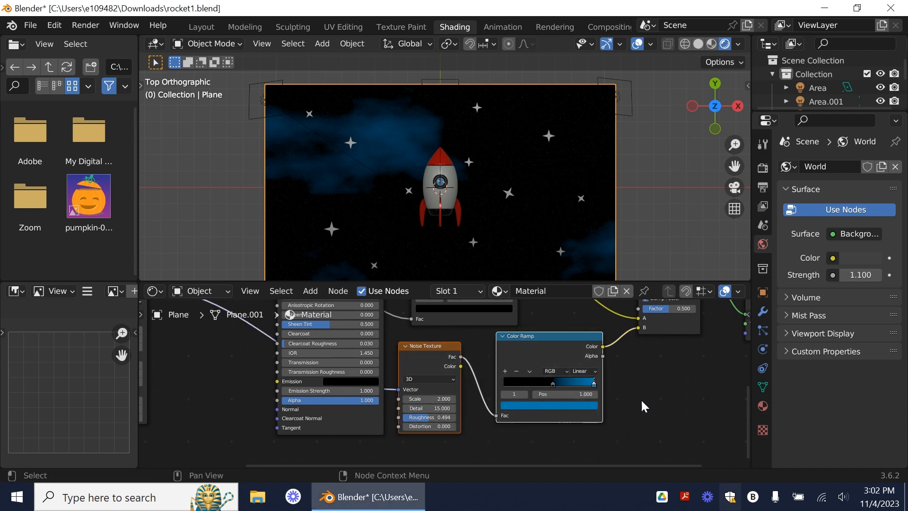
{"action": "scroll", "coordinate": [651, 378], "scroll_direction": "down", "scroll_amount": 2}
{"action": "scroll", "coordinate": [652, 378], "scroll_direction": "down", "scroll_amount": 1}
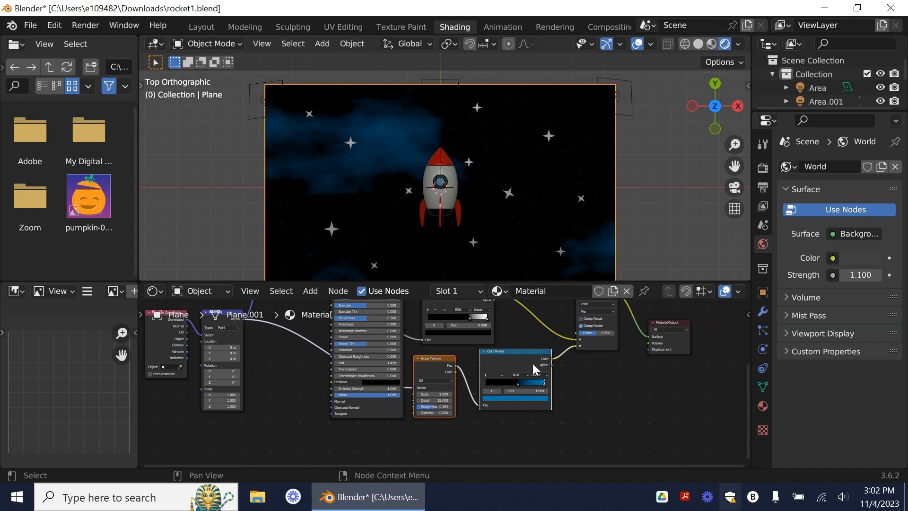
{"action": "key", "text": "shift+d"}
{"action": "left_click", "coordinate": [497, 361]}
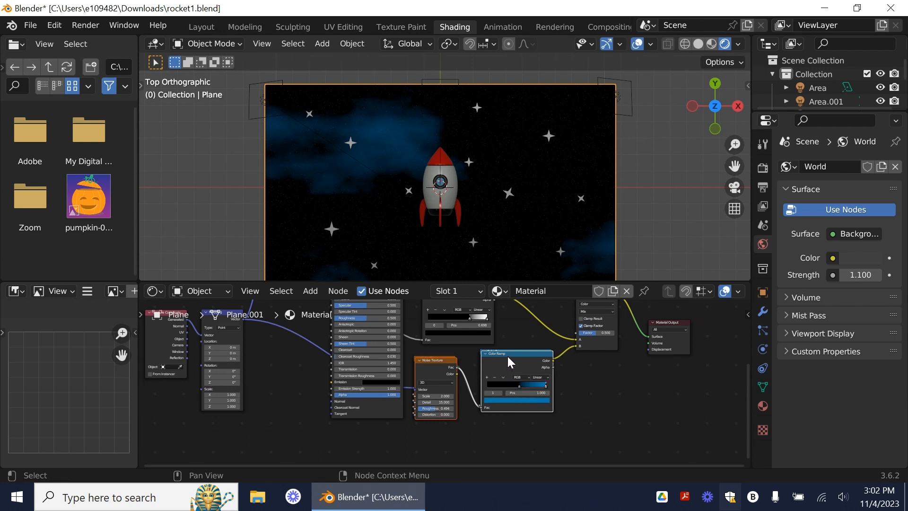
{"action": "key", "text": "ctrl+z"}
Duplicate the lower Noise Texture together with its blue Color Ramp and place the linked copies below the originals
{"action": "left_click_drag", "start_coordinate": [575, 417], "coordinate": [407, 374]}
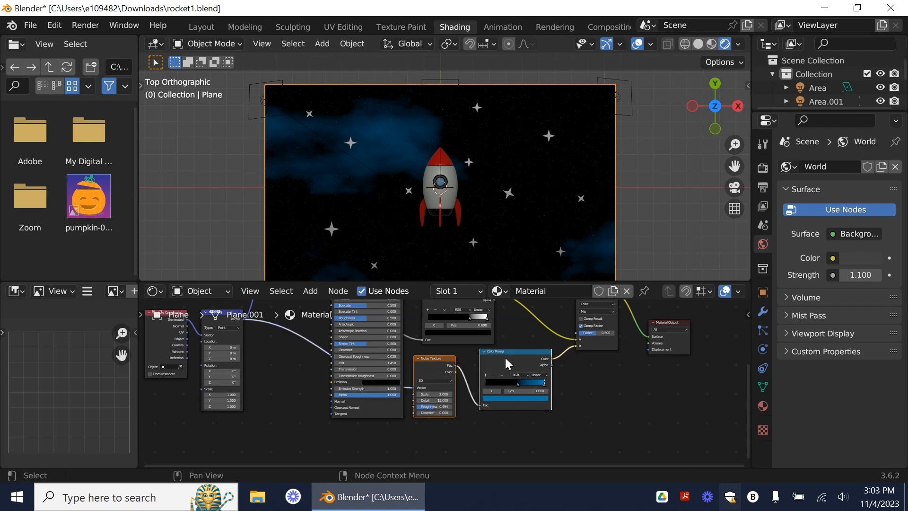
{"action": "key", "text": "g"}
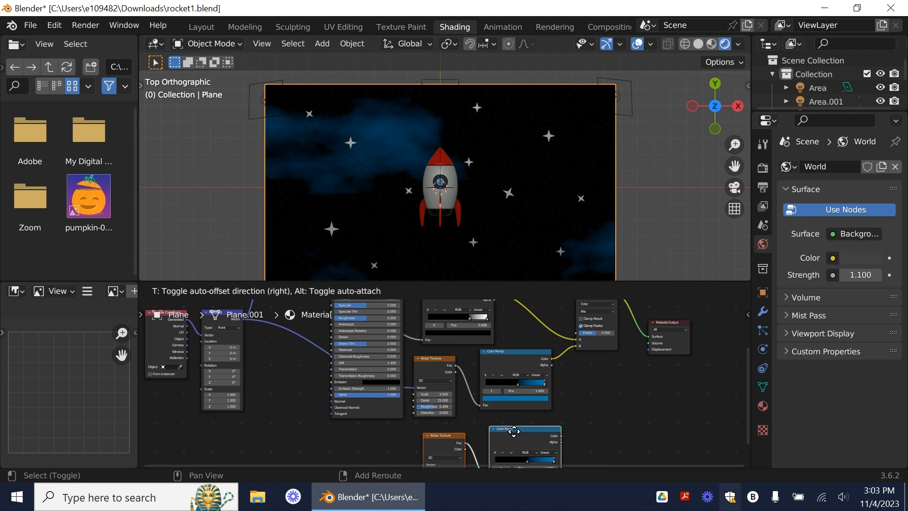
{"action": "left_click", "coordinate": [516, 437]}
{"action": "scroll", "coordinate": [385, 424], "scroll_direction": "down", "scroll_amount": 2}
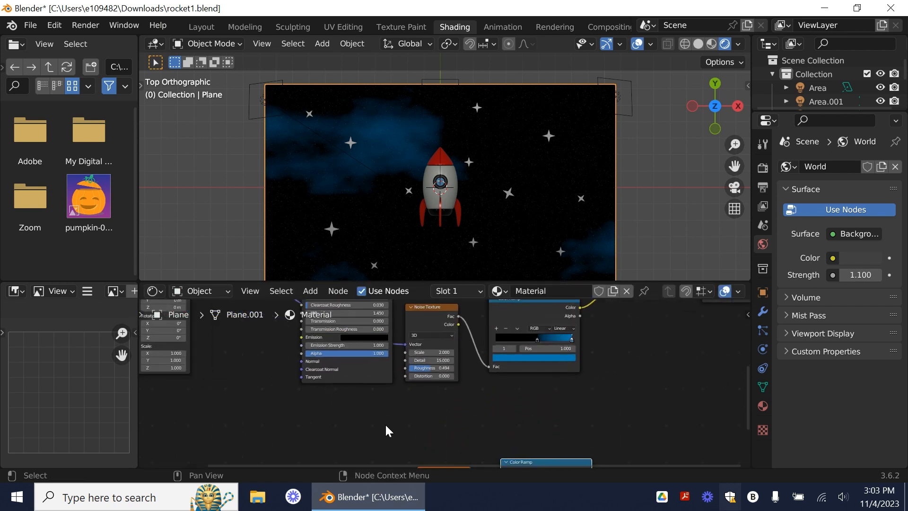
{"action": "scroll", "coordinate": [345, 405], "scroll_direction": "down", "scroll_amount": 1}
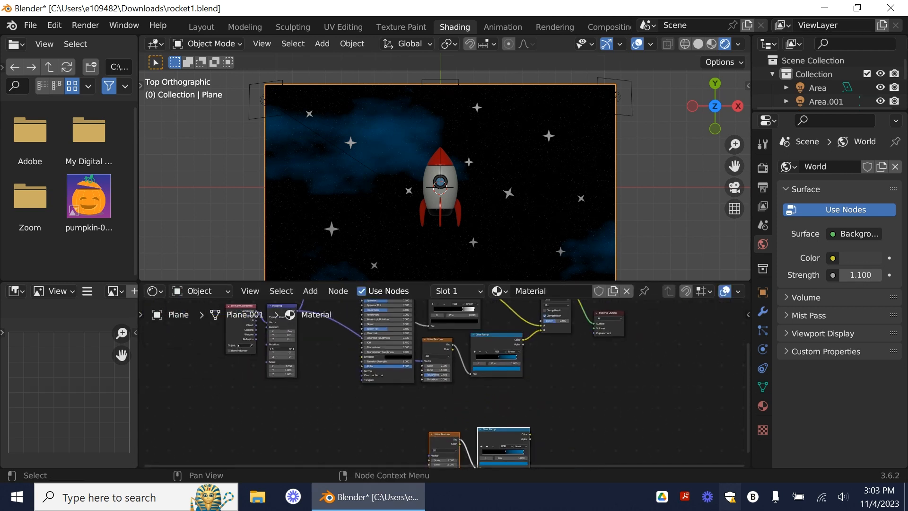
Duplicate the Mapping node and place the copy beside the duplicated Noise Texture below the main node chain
{"action": "key", "text": "Return"}
{"action": "left_click", "coordinate": [282, 305]}
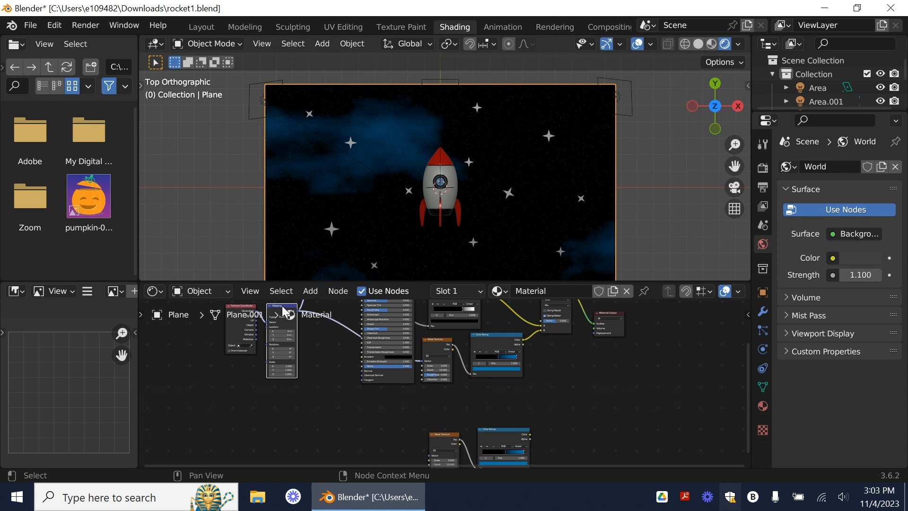
{"action": "key", "text": "shift+d"}
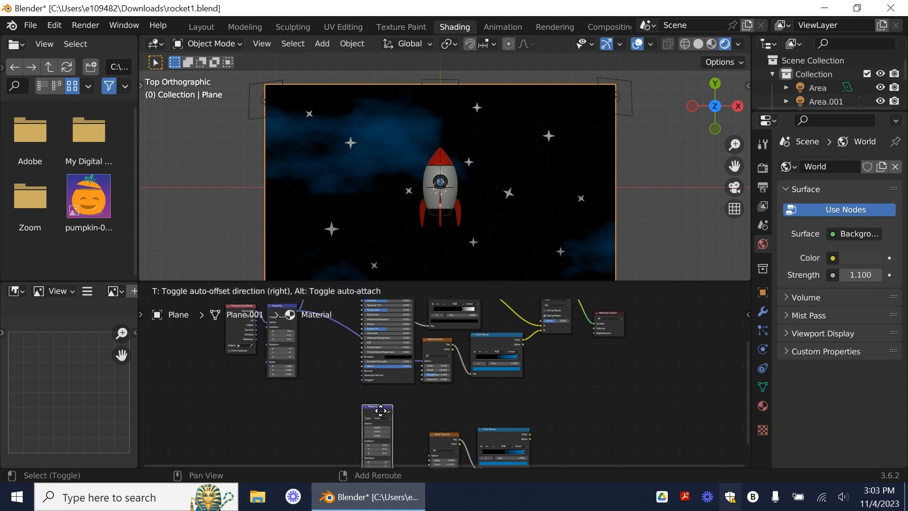
{"action": "left_click", "coordinate": [364, 415]}
Arrange the duplicated Mapping, Noise Texture and Color Ramp nodes close together in a row
{"action": "left_click_drag", "start_coordinate": [744, 376], "coordinate": [745, 430]}
{"action": "scroll", "coordinate": [478, 389], "scroll_direction": "up", "scroll_amount": 3}
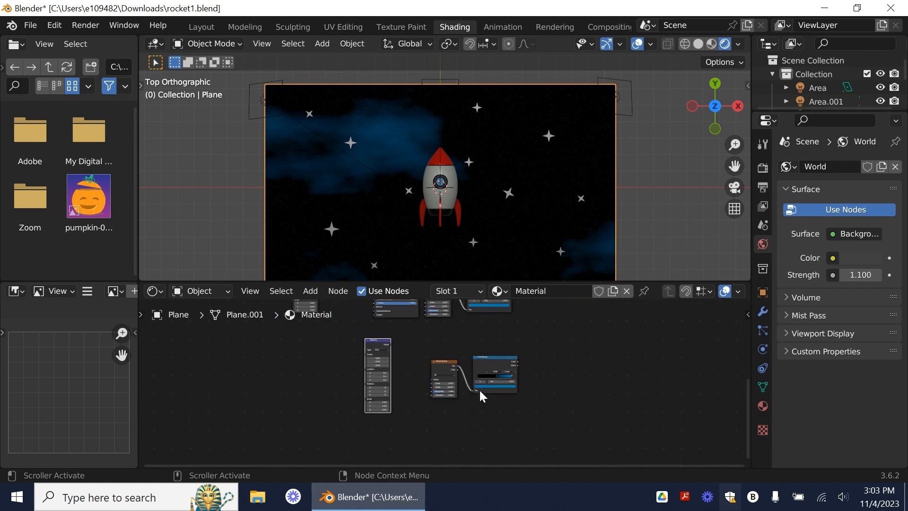
{"action": "scroll", "coordinate": [478, 388], "scroll_direction": "up", "scroll_amount": 1}
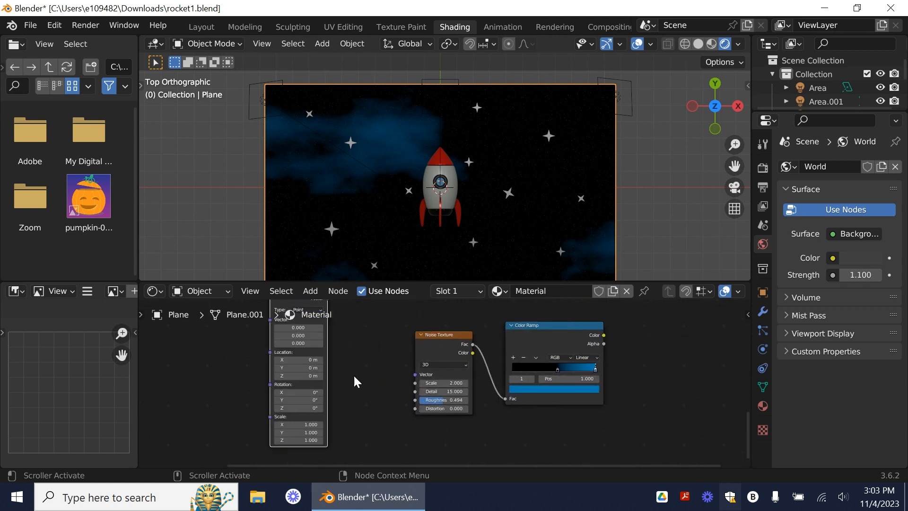
{"action": "left_click_drag", "start_coordinate": [748, 436], "coordinate": [744, 414]}
{"action": "left_click_drag", "start_coordinate": [453, 390], "coordinate": [404, 344]}
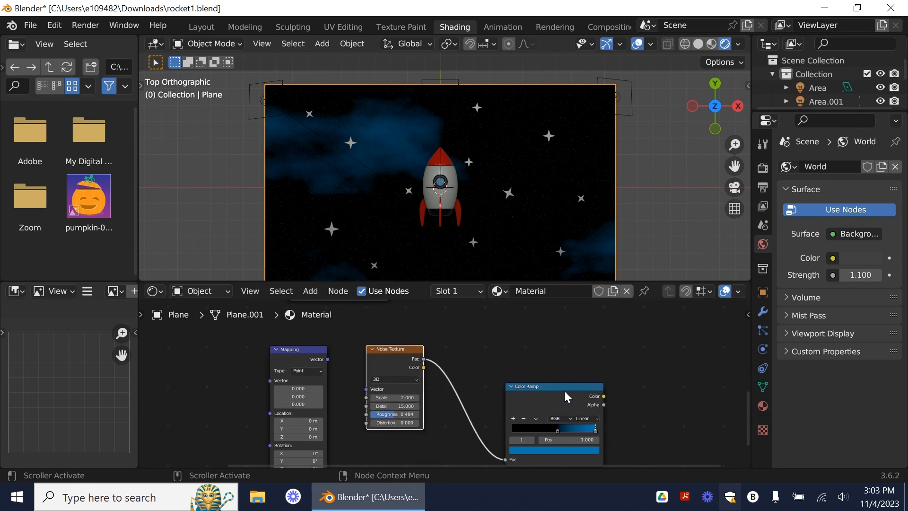
{"action": "left_click_drag", "start_coordinate": [557, 385], "coordinate": [513, 339]}
{"action": "left_click_drag", "start_coordinate": [279, 350], "coordinate": [290, 347]}
{"action": "scroll", "coordinate": [543, 390], "scroll_direction": "up", "scroll_amount": 1}
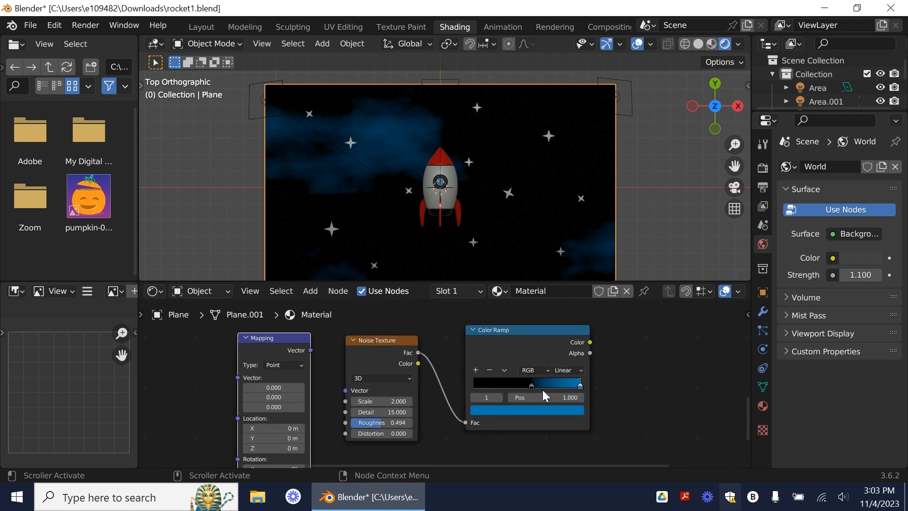
{"action": "scroll", "coordinate": [543, 390], "scroll_direction": "up", "scroll_amount": 1}
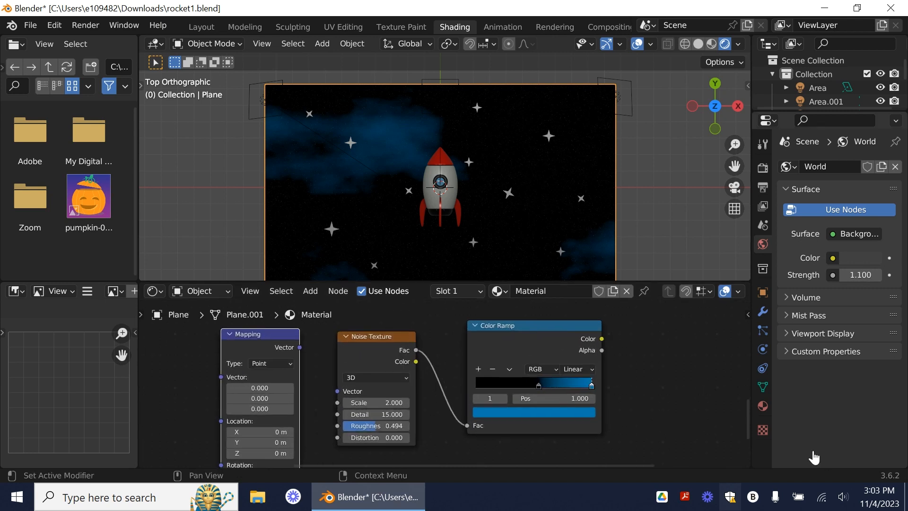
Duplicate the Mix node and insert the copy into the link between the original Mix and the Material Output
{"action": "left_click_drag", "start_coordinate": [745, 428], "coordinate": [742, 370]}
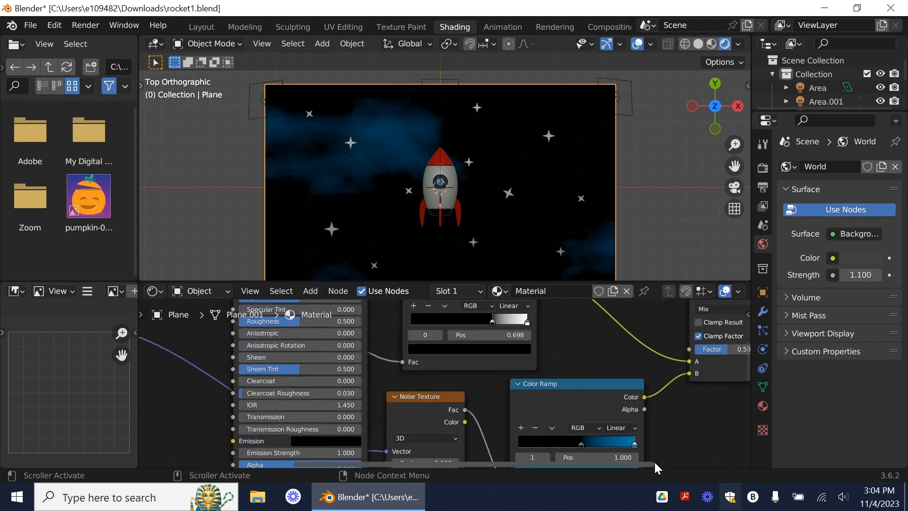
{"action": "left_click_drag", "start_coordinate": [649, 462], "coordinate": [708, 447]}
{"action": "scroll", "coordinate": [689, 411], "scroll_direction": "down", "scroll_amount": 3}
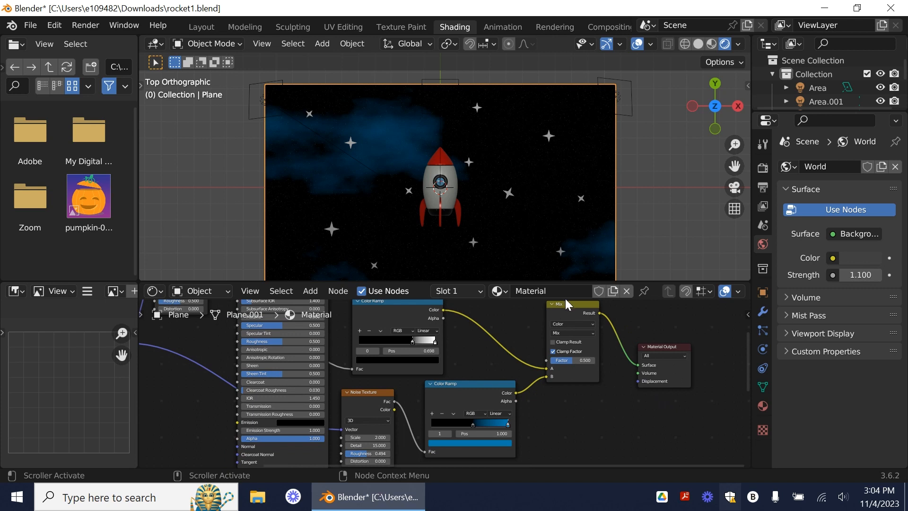
{"action": "left_click", "coordinate": [576, 307]}
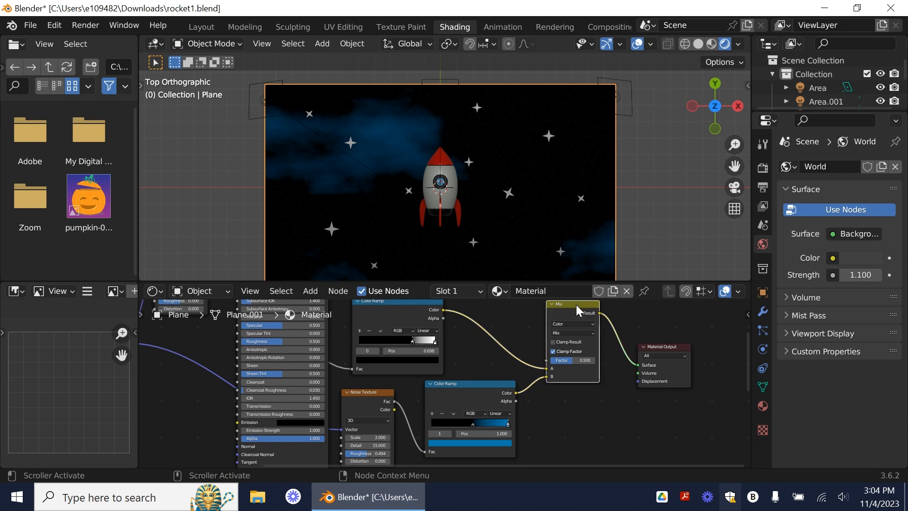
{"action": "key", "text": "shift+d"}
{"action": "left_click", "coordinate": [606, 409]}
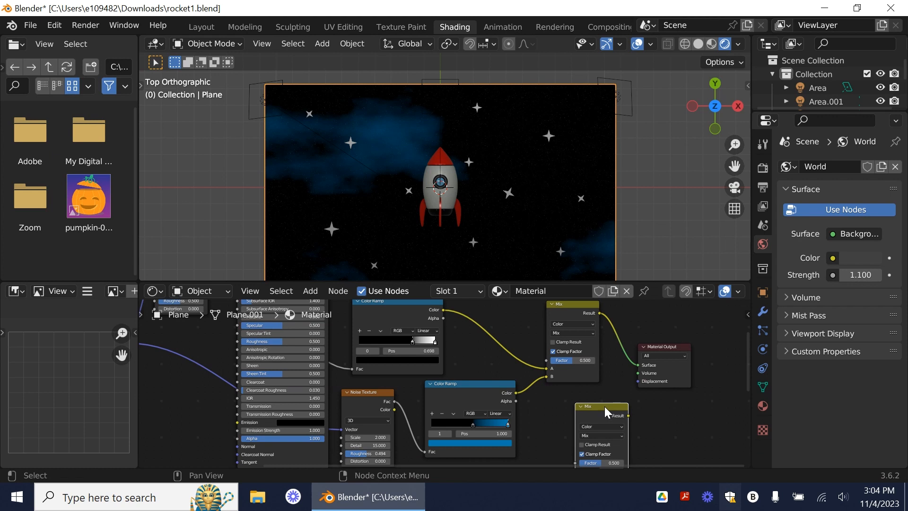
{"action": "left_click_drag", "start_coordinate": [605, 407], "coordinate": [617, 328]}
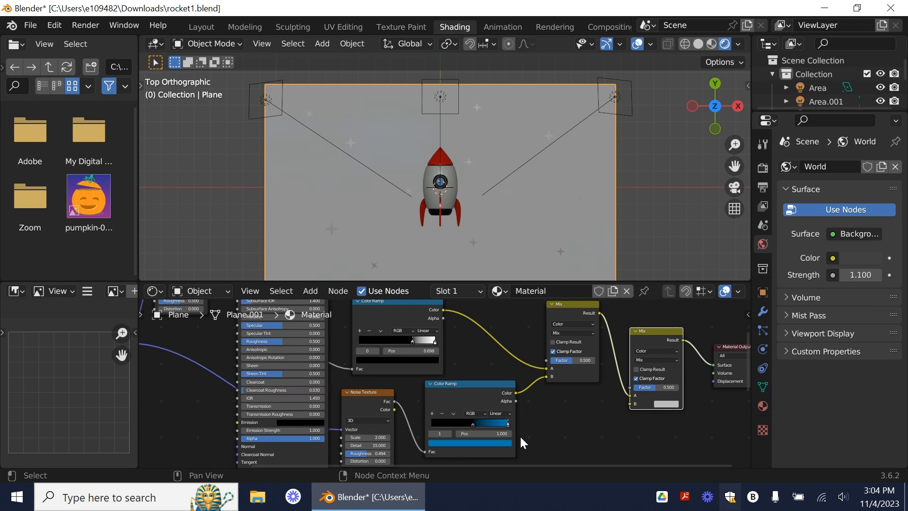
Link the duplicated Color Ramp's Color to the second Mix node's B input and the duplicated Mapping's Vector to its Noise Texture
{"action": "scroll", "coordinate": [525, 423], "scroll_direction": "down", "scroll_amount": 1}
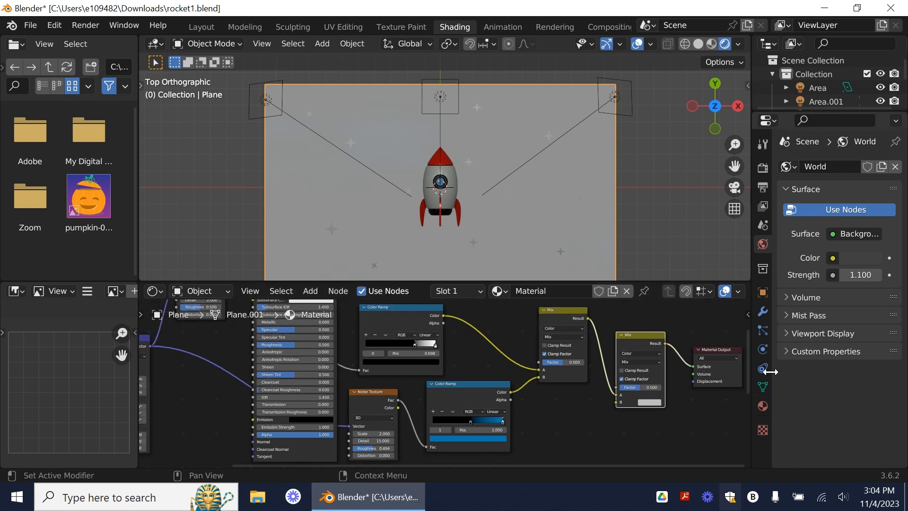
{"action": "left_click_drag", "start_coordinate": [746, 375], "coordinate": [745, 403]}
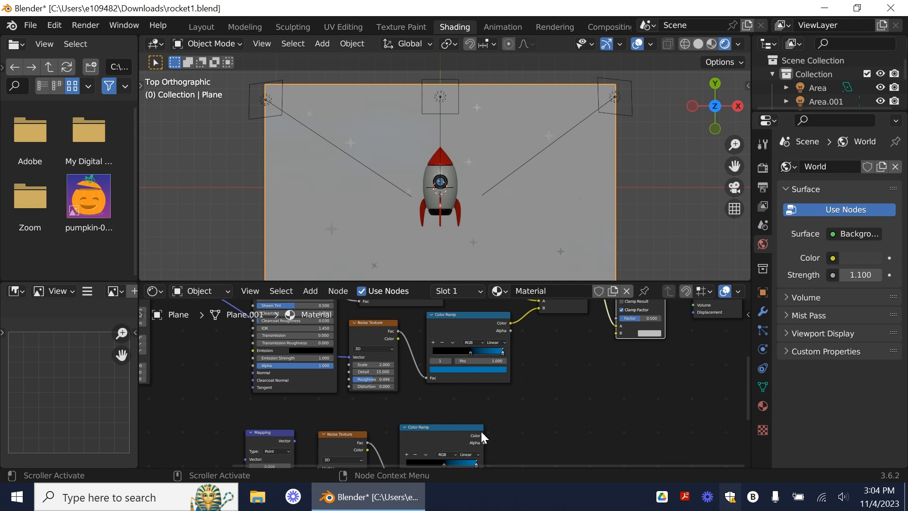
{"action": "left_click_drag", "start_coordinate": [483, 435], "coordinate": [614, 348]}
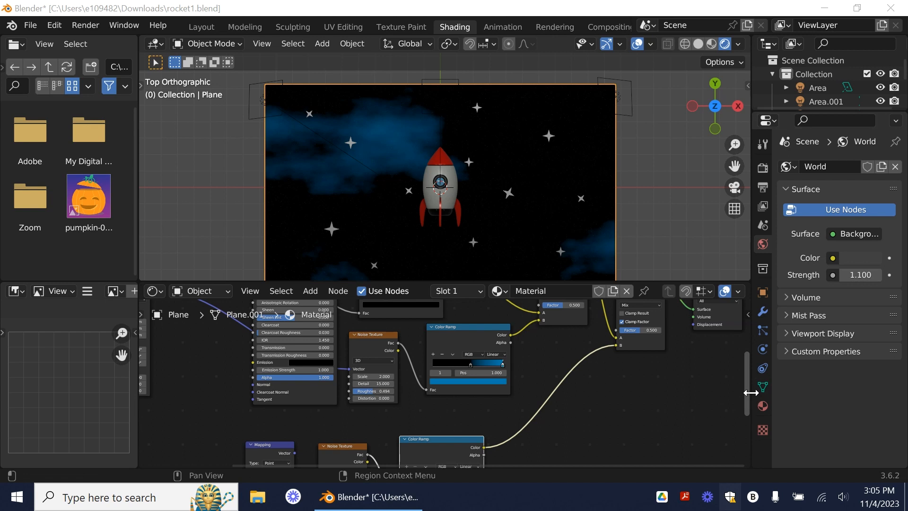
{"action": "left_click_drag", "start_coordinate": [745, 396], "coordinate": [744, 441]}
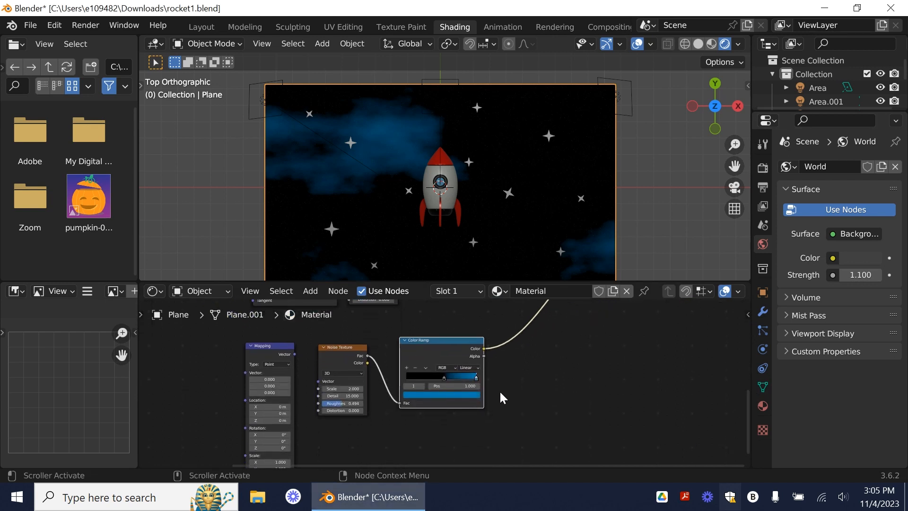
{"action": "left_click_drag", "start_coordinate": [319, 381], "coordinate": [294, 355]}
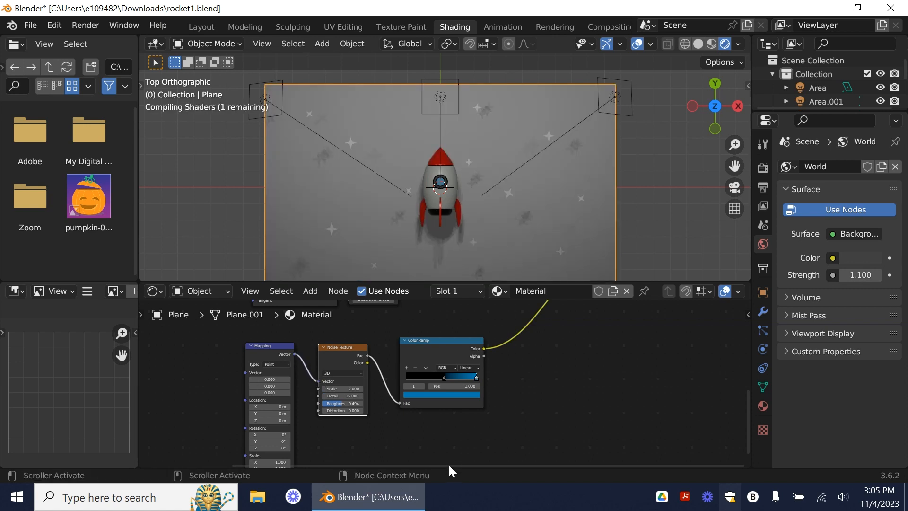
Move the original Mapping node closer to the shader node and place the Texture Coordinate node below it, near the duplicated chain
{"action": "left_click_drag", "start_coordinate": [599, 464], "coordinate": [501, 467]}
{"action": "left_click_drag", "start_coordinate": [745, 421], "coordinate": [745, 385]}
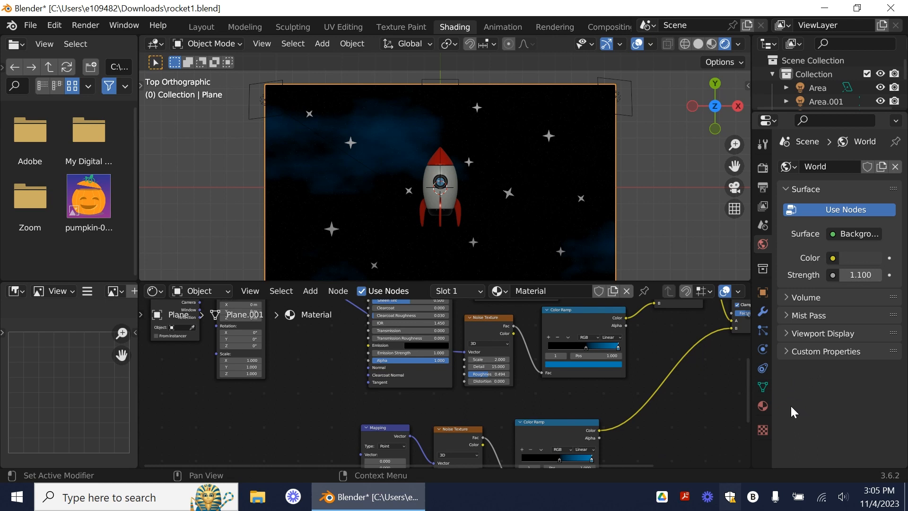
{"action": "scroll", "coordinate": [356, 393], "scroll_direction": "down", "scroll_amount": 2}
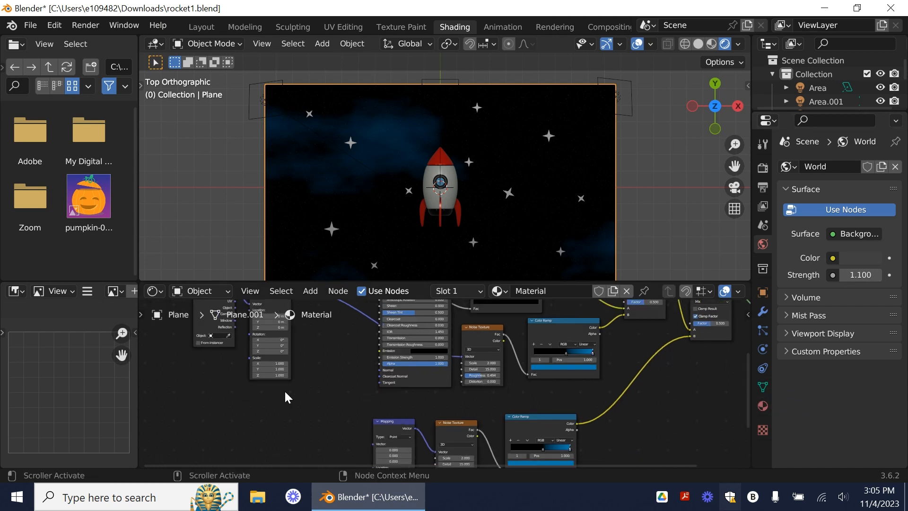
{"action": "scroll", "coordinate": [325, 414], "scroll_direction": "down", "scroll_amount": 2}
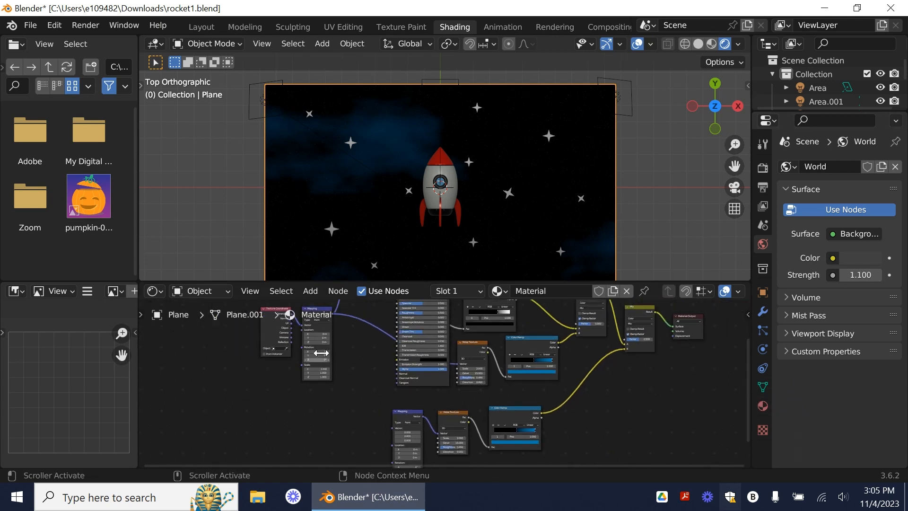
{"action": "left_click_drag", "start_coordinate": [322, 313], "coordinate": [361, 313]}
{"action": "left_click_drag", "start_coordinate": [276, 308], "coordinate": [324, 392]}
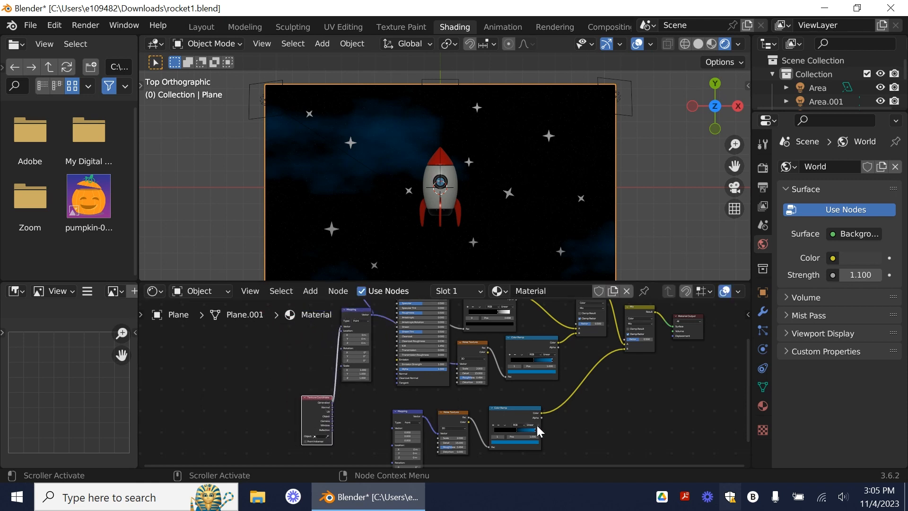
Link the Texture Coordinate node's Generated output to the duplicated Mapping node's Vector input
{"action": "scroll", "coordinate": [416, 416], "scroll_direction": "up", "scroll_amount": 3}
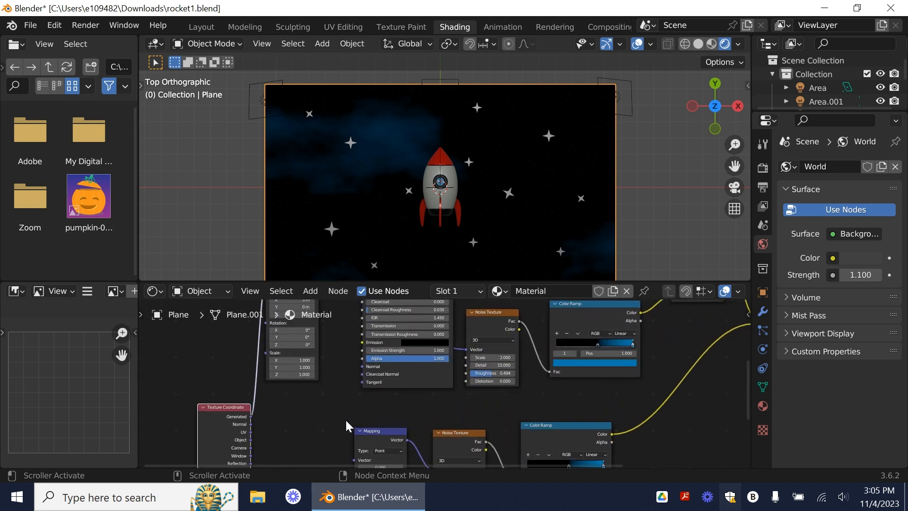
{"action": "left_click_drag", "start_coordinate": [747, 384], "coordinate": [746, 398]}
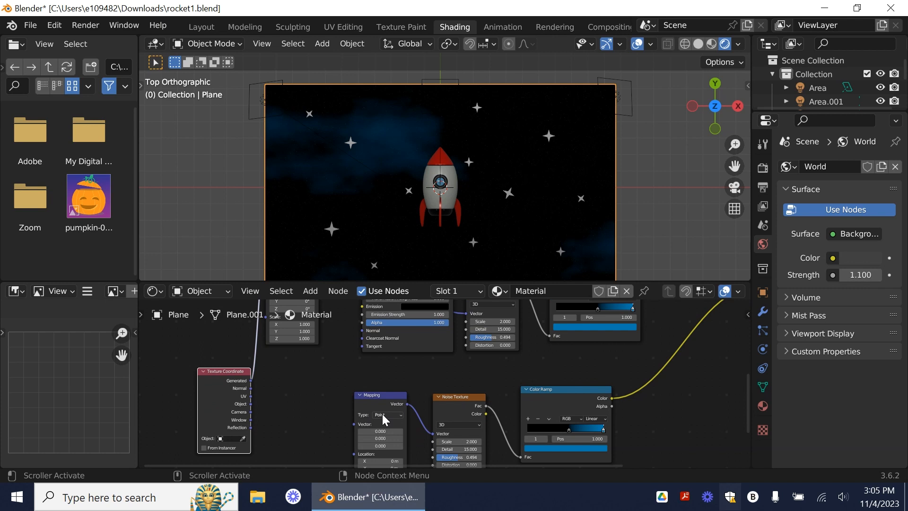
{"action": "left_click_drag", "start_coordinate": [354, 424], "coordinate": [249, 381]}
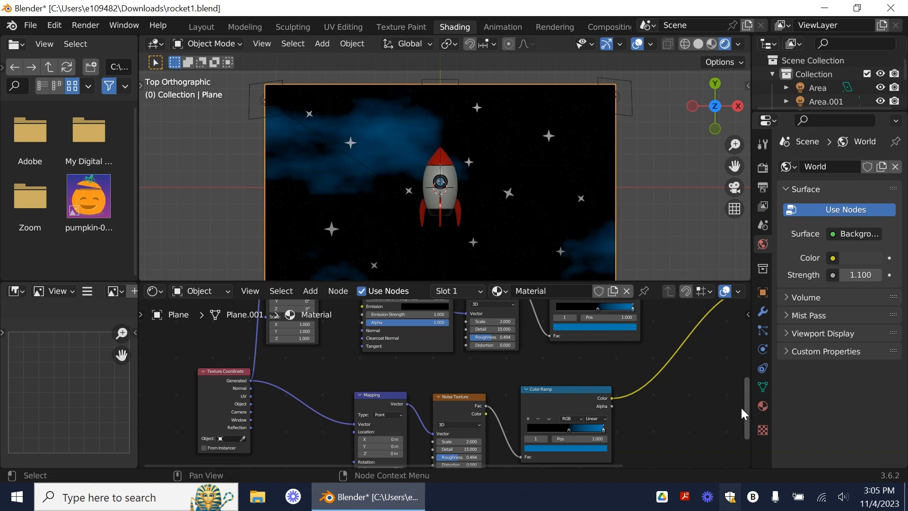
Recolor the duplicated Color Ramp's blue stop to a pinkish purple
{"action": "left_click_drag", "start_coordinate": [747, 415], "coordinate": [746, 447]}
{"action": "scroll", "coordinate": [613, 390], "scroll_direction": "up", "scroll_amount": 2}
{"action": "scroll", "coordinate": [623, 395], "scroll_direction": "up", "scroll_amount": 1}
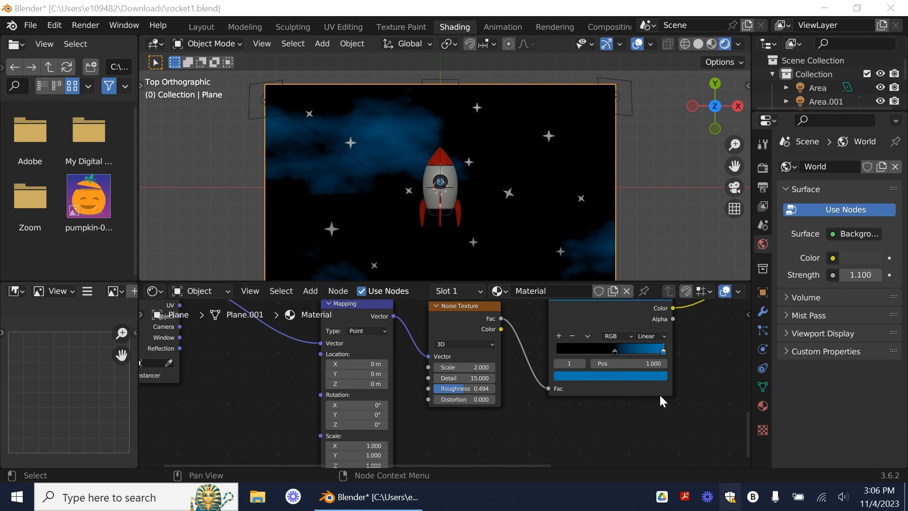
{"action": "left_click_drag", "start_coordinate": [749, 439], "coordinate": [730, 430]}
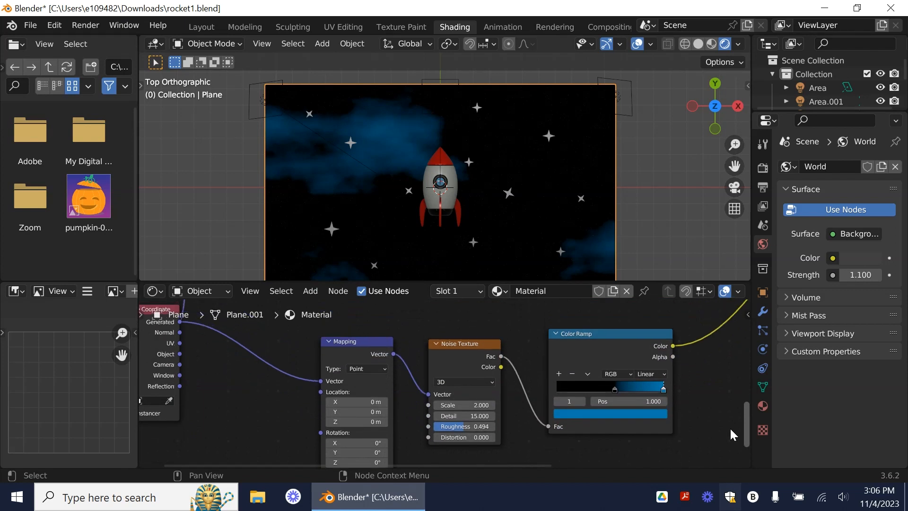
{"action": "left_click", "coordinate": [619, 412]}
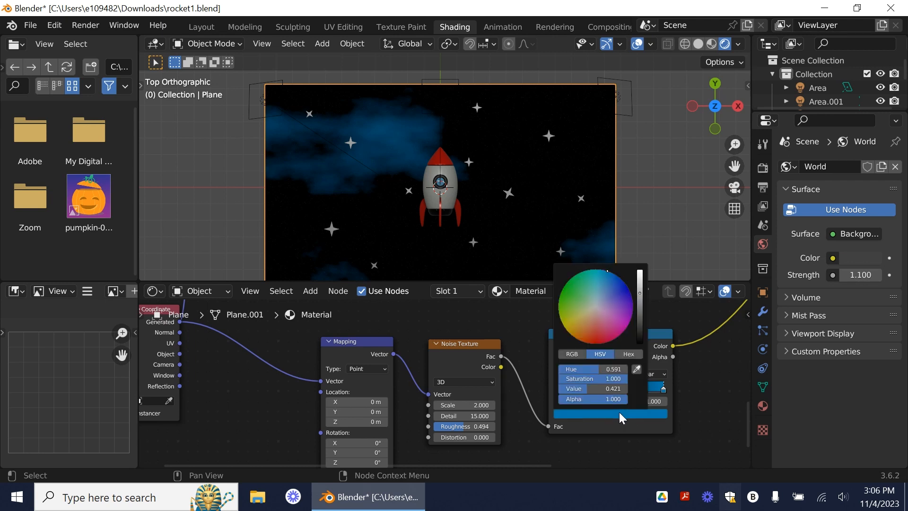
{"action": "left_click_drag", "start_coordinate": [611, 320], "coordinate": [611, 319]}
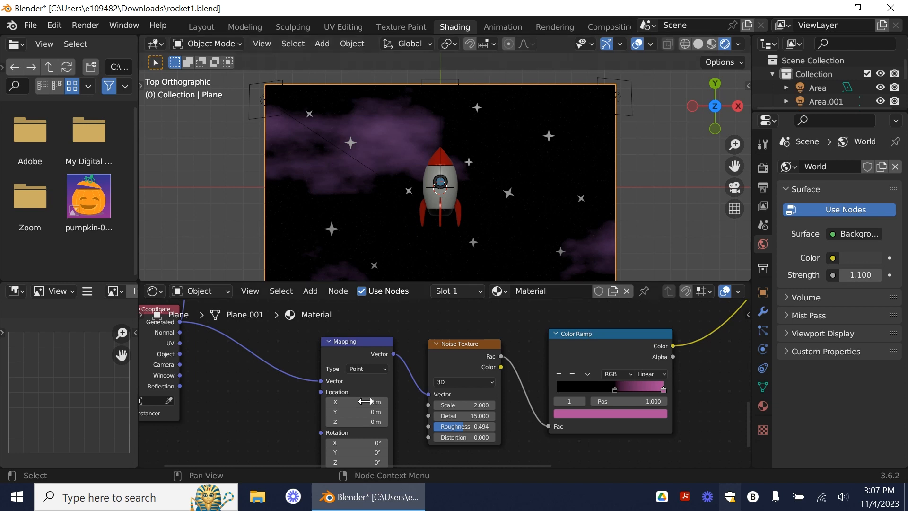
Set the duplicated Mapping node's Z rotation to 129° to offset the pink clouds from the blue ones
{"action": "scroll", "coordinate": [421, 402], "scroll_direction": "down", "scroll_amount": 1}
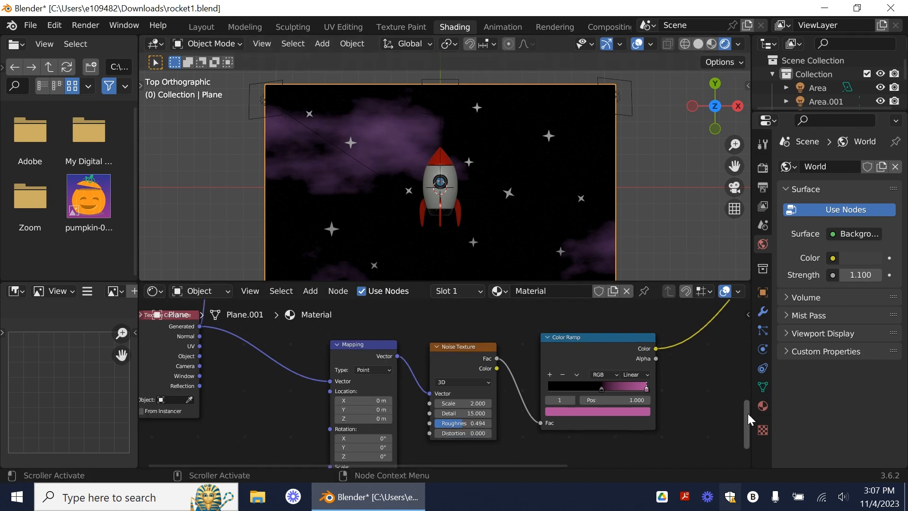
{"action": "left_click_drag", "start_coordinate": [748, 413], "coordinate": [748, 424]}
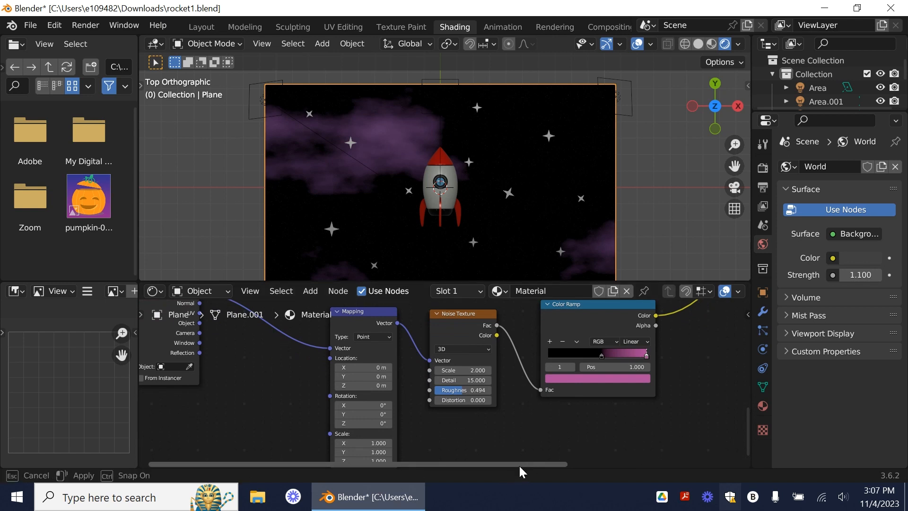
{"action": "left_click_drag", "start_coordinate": [518, 464], "coordinate": [508, 466]}
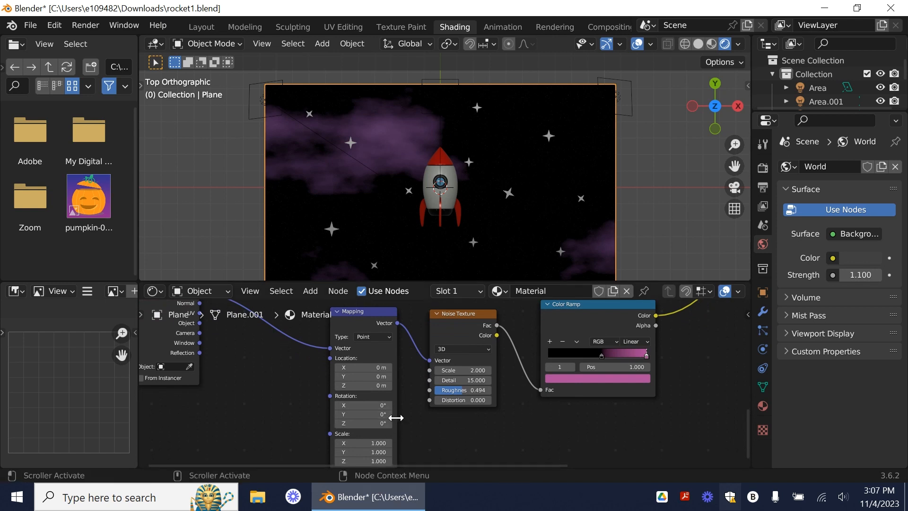
{"action": "scroll", "coordinate": [380, 406], "scroll_direction": "down", "scroll_amount": 1}
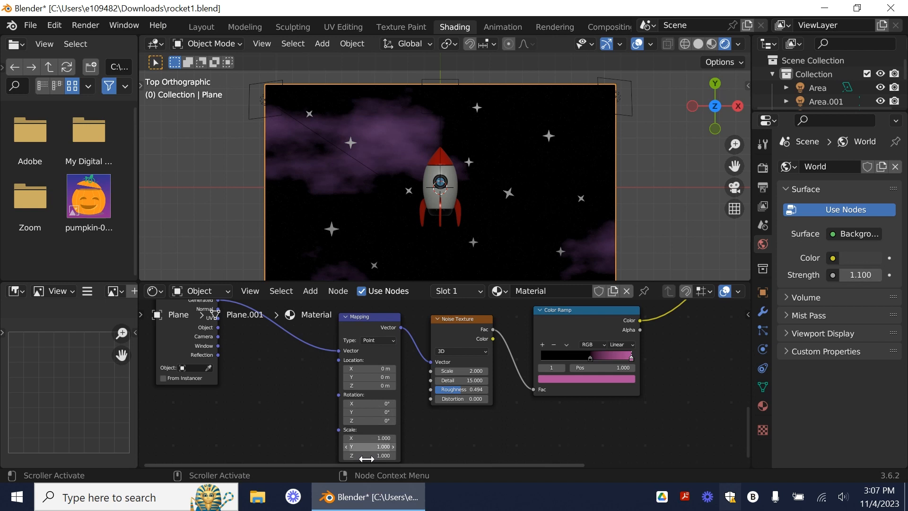
{"action": "left_click_drag", "start_coordinate": [378, 422], "coordinate": [431, 413]}
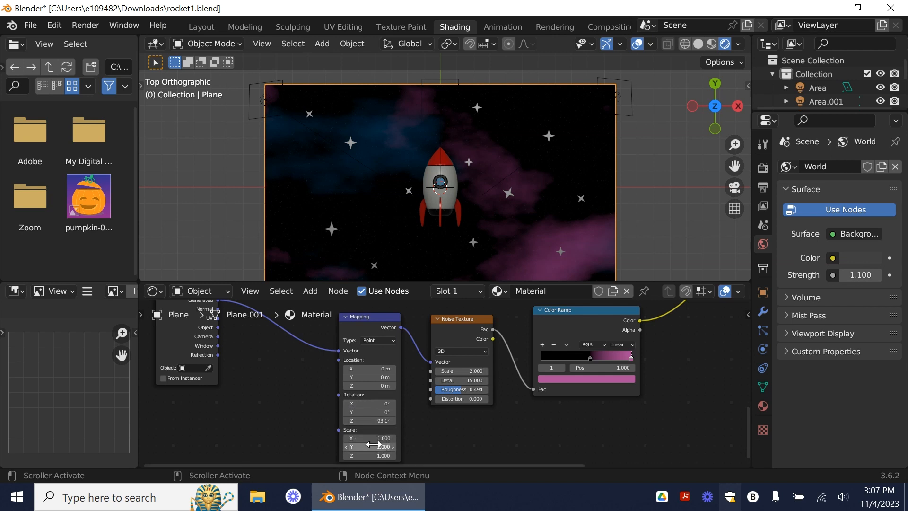
{"action": "left_click_drag", "start_coordinate": [373, 420], "coordinate": [394, 421]}
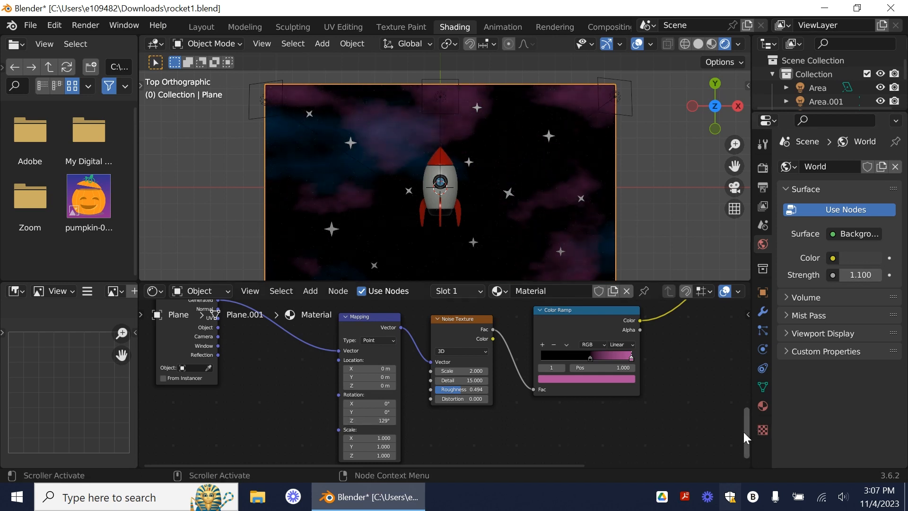
{"action": "left_click_drag", "start_coordinate": [746, 432], "coordinate": [728, 366]}
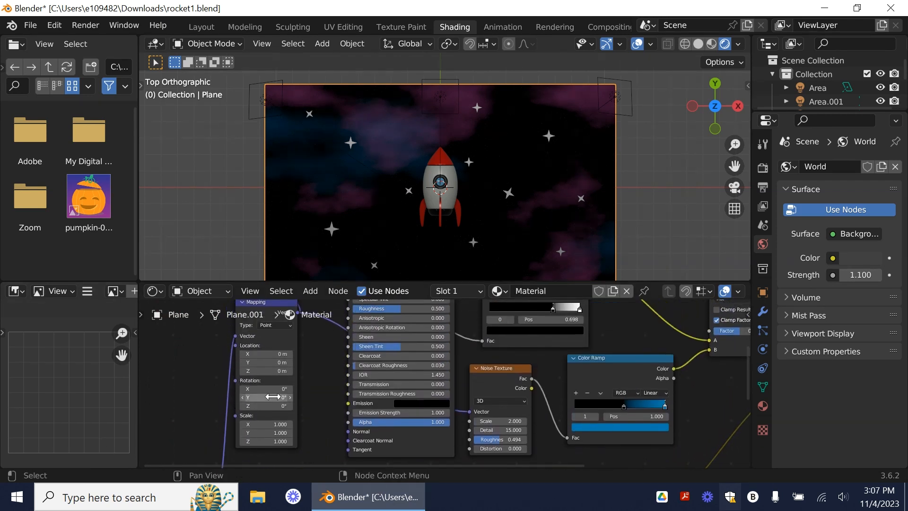
Rotate the original Mapping node to about -31.8° in Y and to a negative X angle to reposition the blue clouds
{"action": "left_click_drag", "start_coordinate": [273, 397], "coordinate": [261, 397]}
{"action": "left_click_drag", "start_coordinate": [266, 397], "coordinate": [236, 390]}
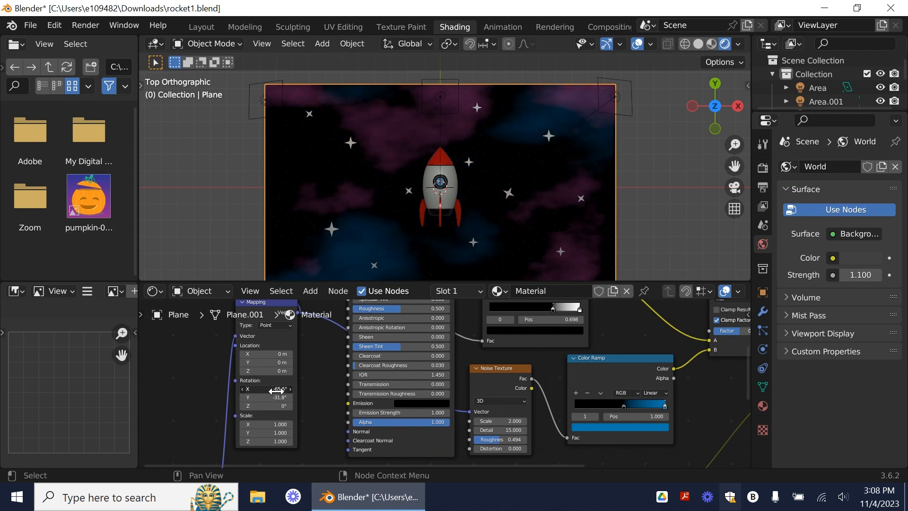
Darken the blue and pink cloud colors in their Color Ramps so the nebulae look subtler
{"action": "scroll", "coordinate": [473, 378], "scroll_direction": "down", "scroll_amount": 5, "text": "shift"}
{"action": "left_click", "coordinate": [586, 426]}
{"action": "left_click", "coordinate": [585, 425]}
{"action": "mouse_move", "coordinate": [565, 402]}
{"action": "left_mouse_down"}
{"action": "mouse_move", "coordinate": [554, 402]}
{"action": "mouse_move", "coordinate": [562, 402]}
{"action": "left_mouse_up"}
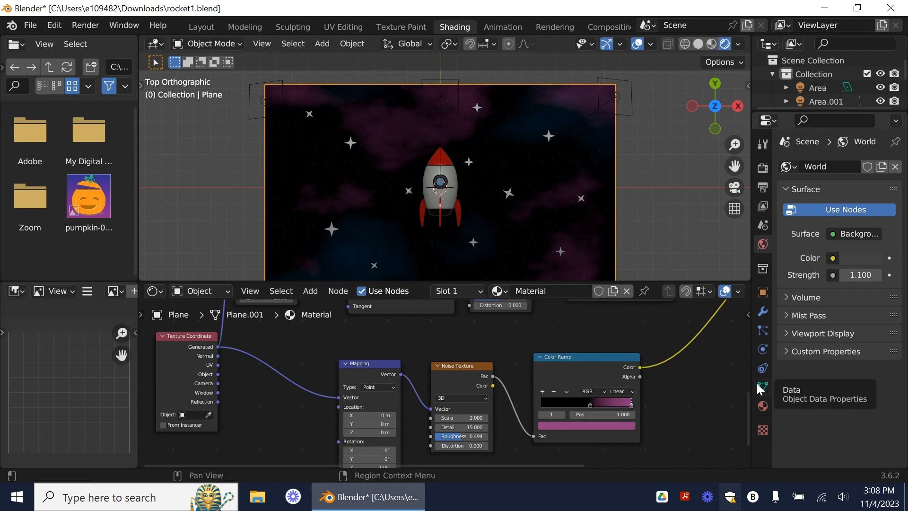
{"action": "scroll", "coordinate": [688, 410], "scroll_direction": "up", "scroll_amount": 2, "text": "shift"}
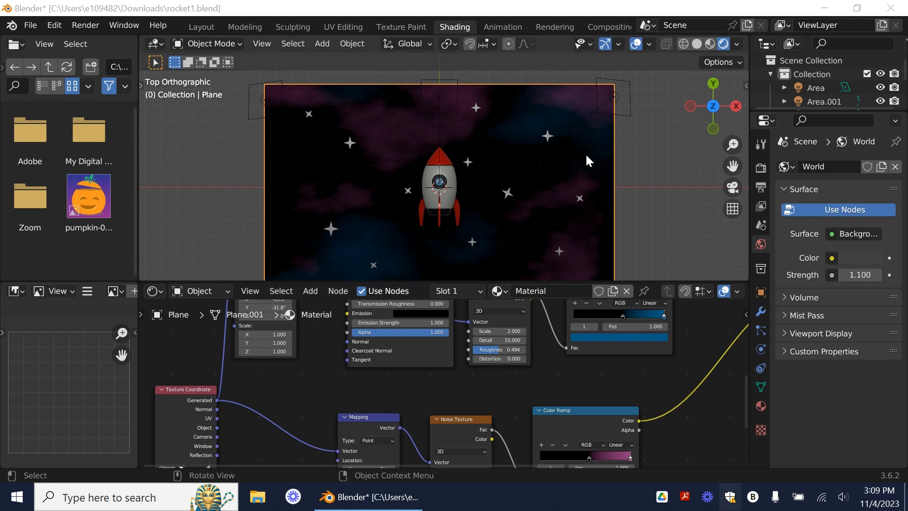
Switch to the Layout workspace and join all the star objects, Circle through Circle.011, into one object
{"action": "left_click", "coordinate": [205, 27]}
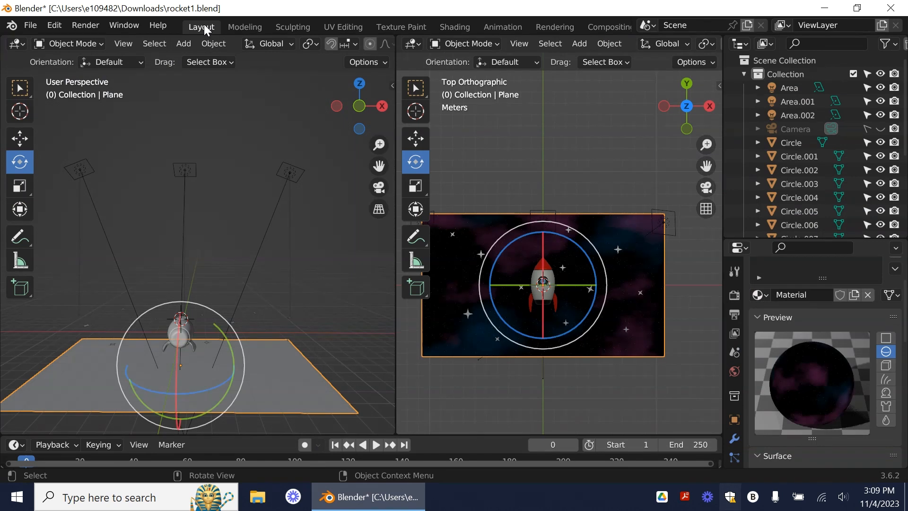
{"action": "left_click", "coordinate": [482, 253]}
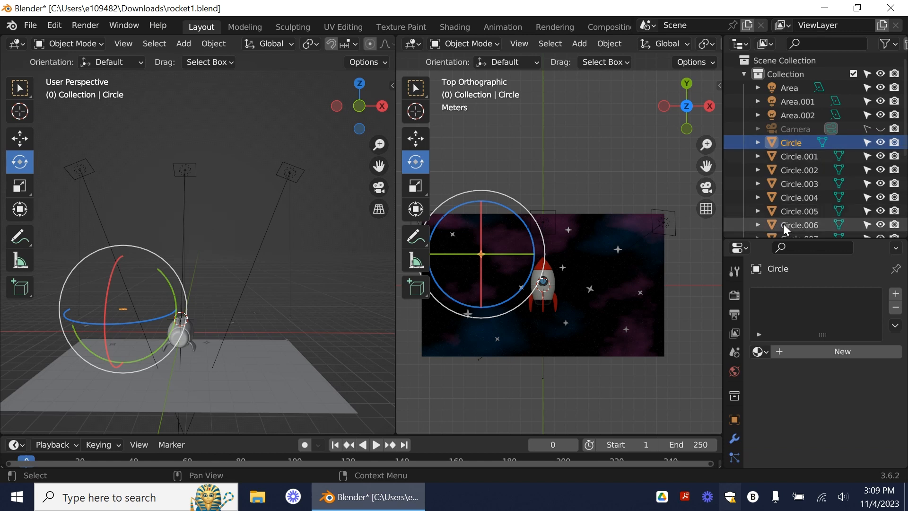
{"action": "scroll", "coordinate": [802, 202], "scroll_direction": "down", "scroll_amount": 10}
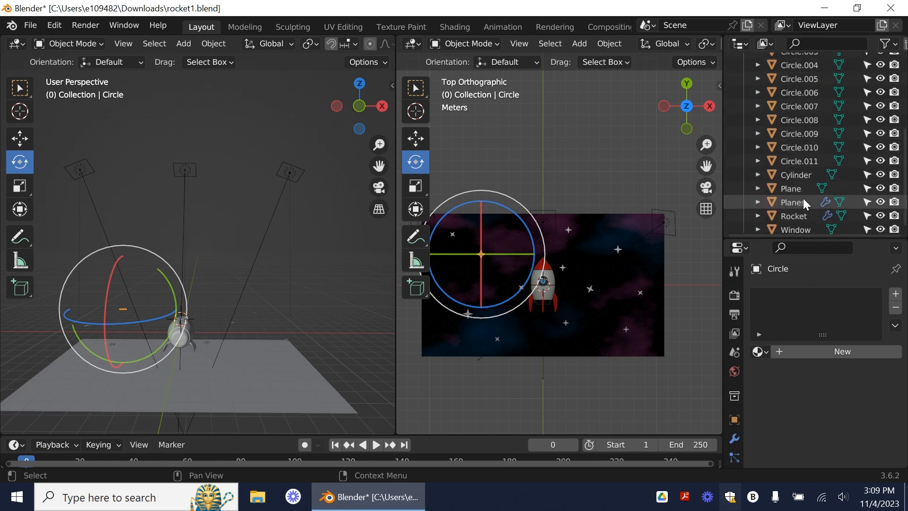
{"action": "left_click", "coordinate": [807, 161], "text": "shift"}
{"action": "scroll", "coordinate": [804, 134], "scroll_direction": "up", "scroll_amount": 7}
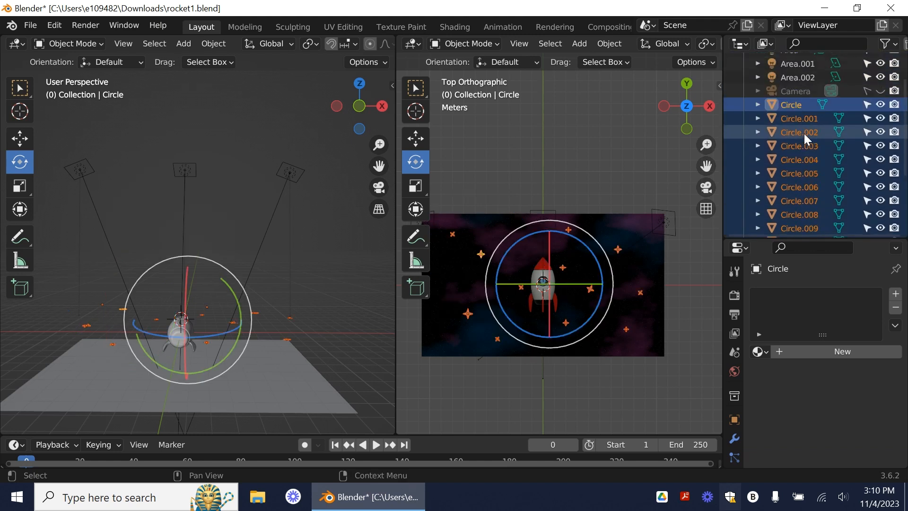
{"action": "right_click", "coordinate": [619, 252]}
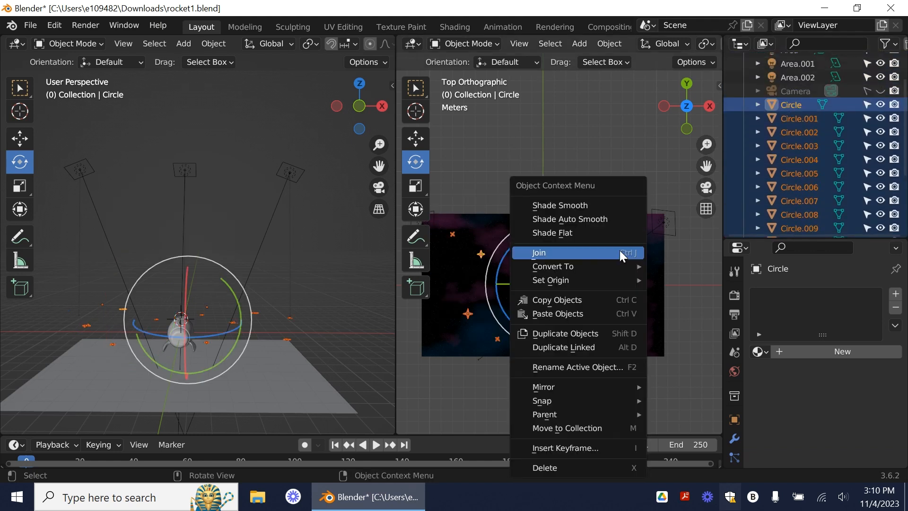
{"action": "left_click", "coordinate": [570, 252]}
Rename the joined star object as Stars
{"action": "scroll", "coordinate": [798, 107], "scroll_direction": "up", "scroll_amount": 3}
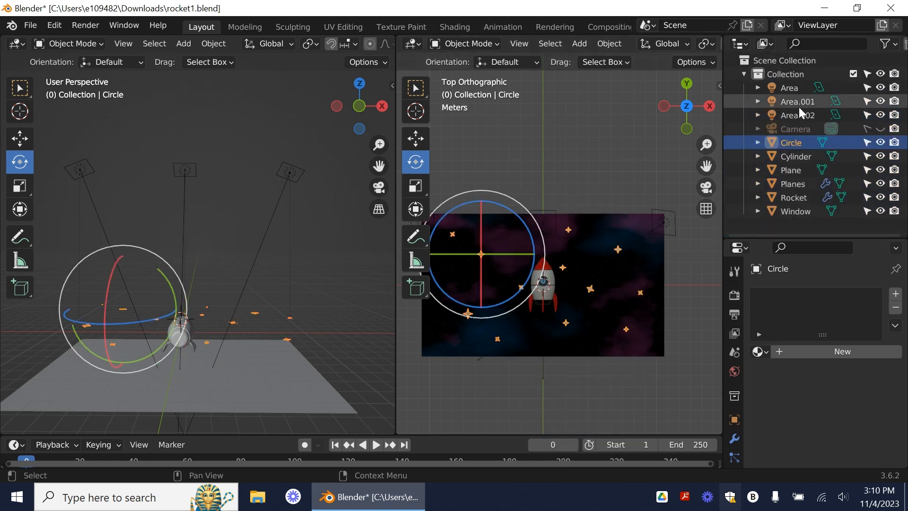
{"action": "left_click", "coordinate": [757, 143]}
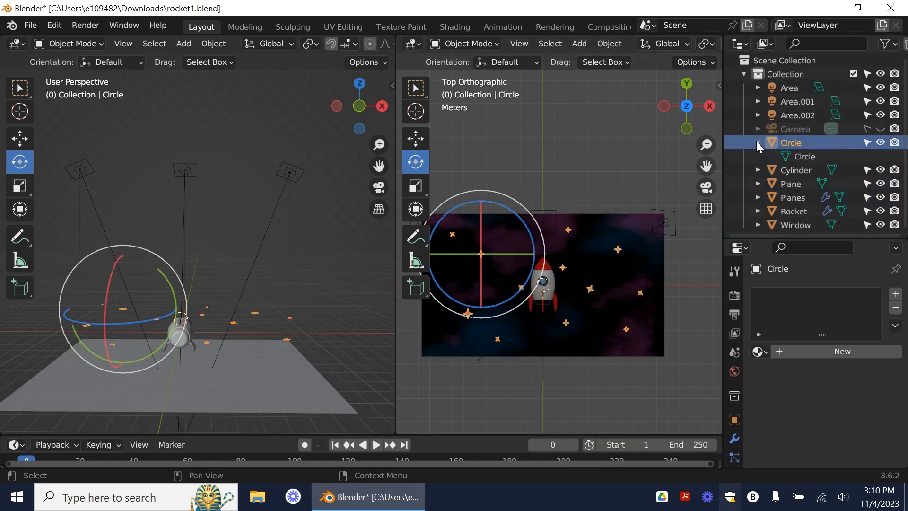
{"action": "left_click", "coordinate": [757, 143]}
{"action": "left_click", "coordinate": [758, 142]}
{"action": "left_click", "coordinate": [757, 143]}
{"action": "double_click", "coordinate": [793, 141]}
{"action": "type", "text": "DS"}
{"action": "key", "text": "BackSpace"}
{"action": "key", "text": "BackSpace"}
{"action": "type", "text": "Stars"}
{"action": "key", "text": "Return"}
Rename the background Plane object as Space
{"action": "double_click", "coordinate": [797, 156]}
{"action": "type", "text": "S"}
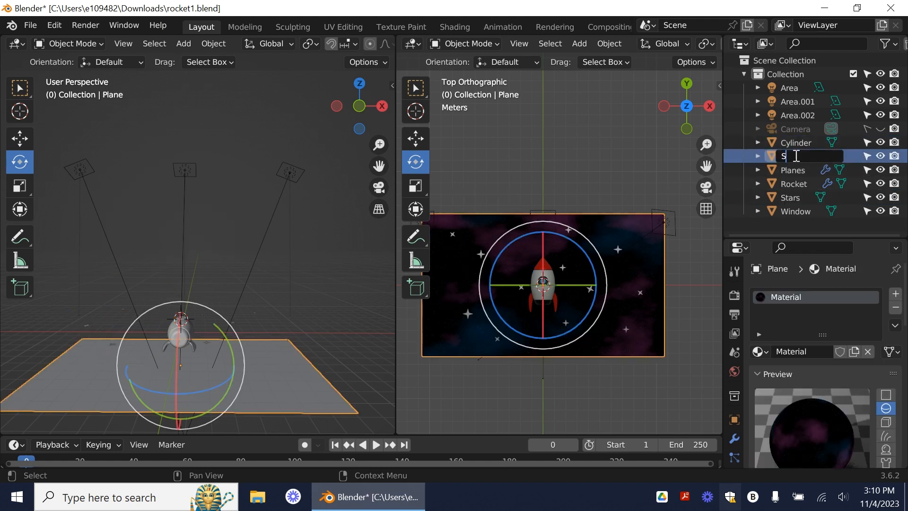
{"action": "type", "text": "pace"}
{"action": "key", "text": "BackSpace"}
{"action": "key", "text": "BackSpace"}
{"action": "key", "text": "BackSpace"}
{"action": "type", "text": "ace"}
{"action": "key", "text": "Return"}
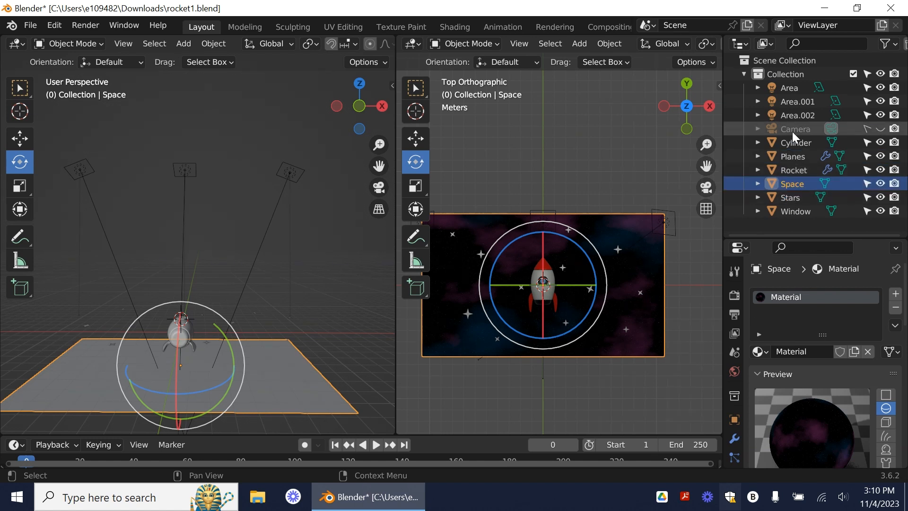
Rename the central area light, Area, as Main
{"action": "left_click", "coordinate": [798, 101]}
{"action": "left_click", "coordinate": [787, 86]}
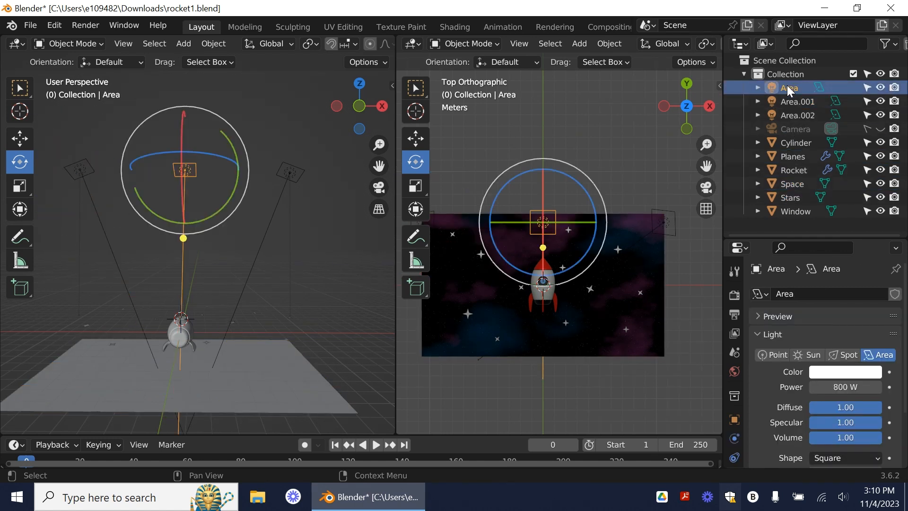
{"action": "double_click", "coordinate": [787, 86]}
{"action": "type", "text": "Ma"}
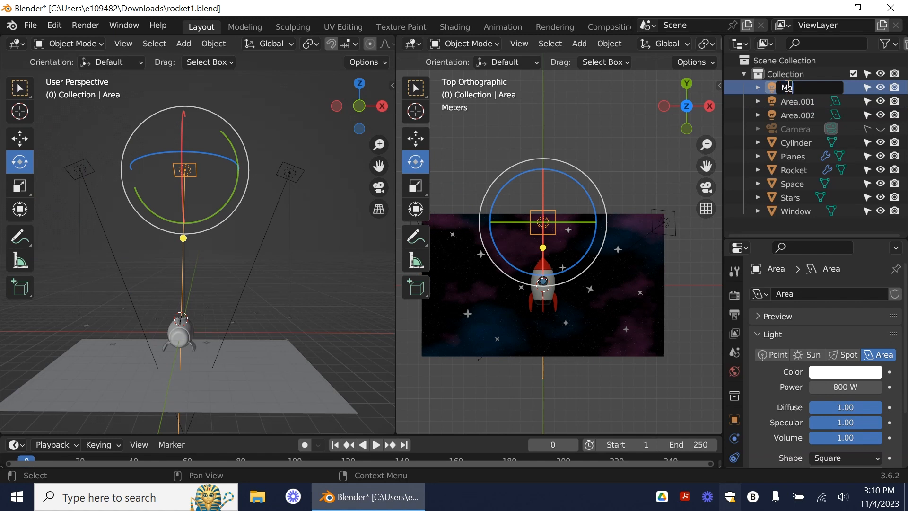
{"action": "key", "text": "Return"}
Rename the light Area.001 as Left Light and the light Area.002 as Right Light
{"action": "left_click", "coordinate": [792, 87]}
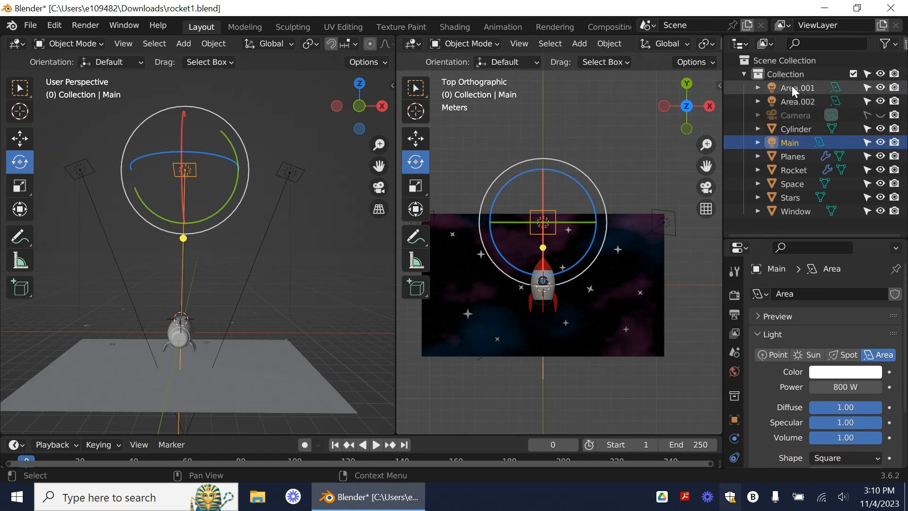
{"action": "double_click", "coordinate": [792, 86]}
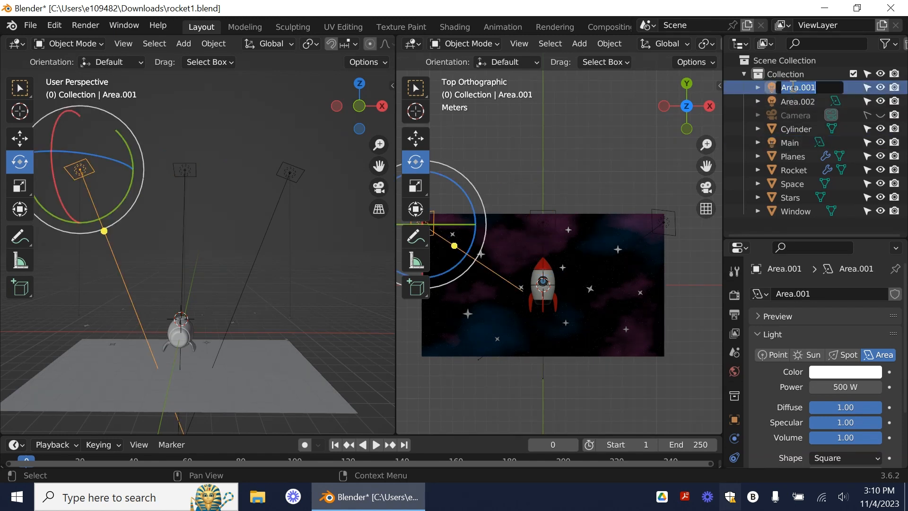
{"action": "type", "text": "Left Light"}
{"action": "key", "text": "Return"}
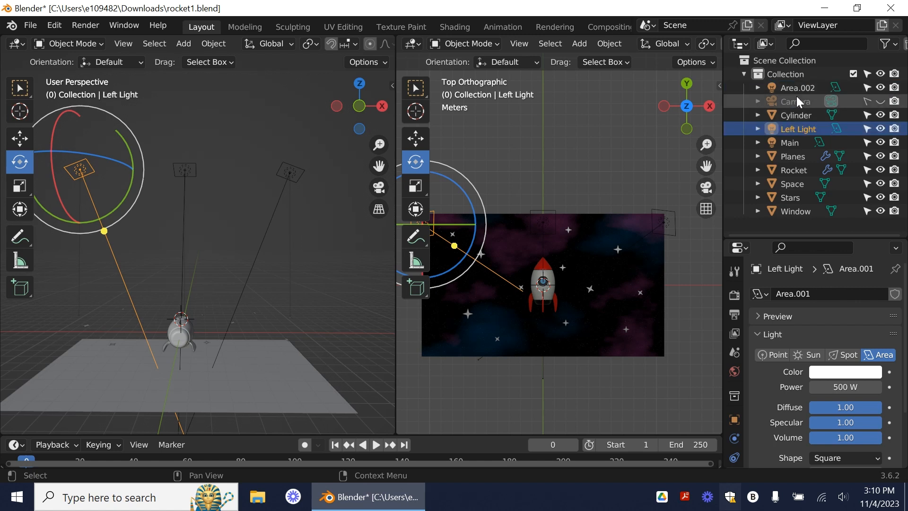
{"action": "double_click", "coordinate": [801, 87]}
{"action": "type", "text": "Righ"}
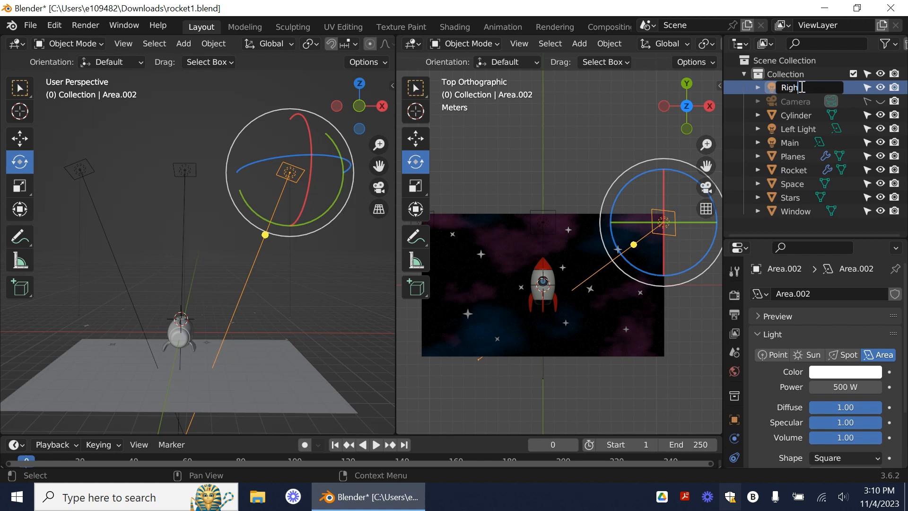
{"action": "type", "text": "t Light"}
{"action": "key", "text": "Return"}
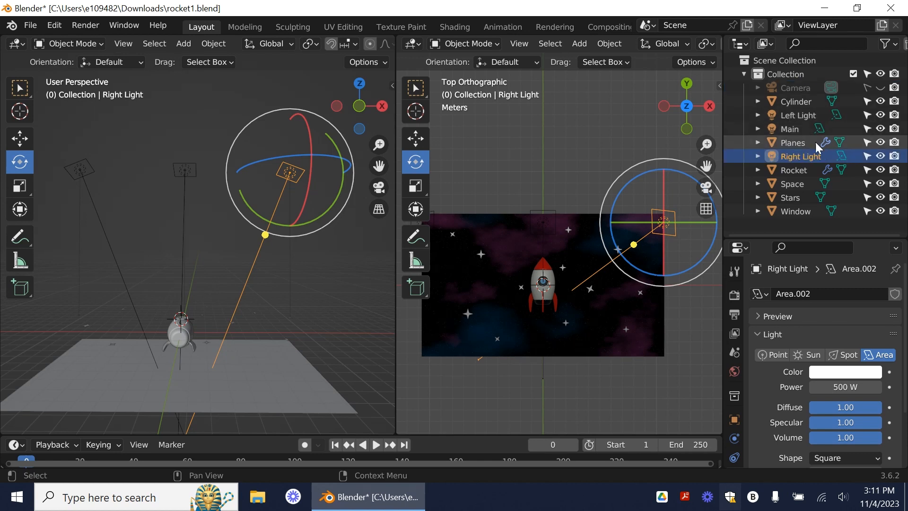
Select the Stars object and create a new material for it
{"action": "left_click", "coordinate": [791, 196]}
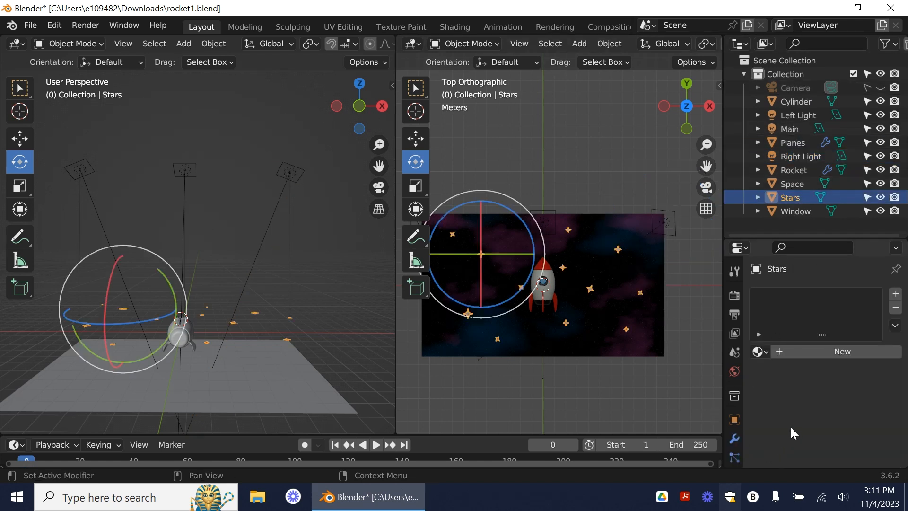
{"action": "scroll", "coordinate": [741, 447], "scroll_direction": "down", "scroll_amount": 5}
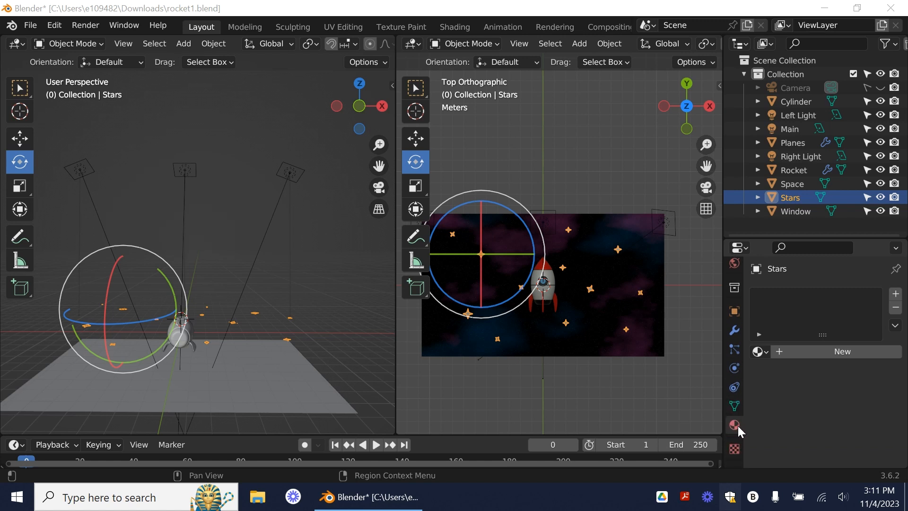
{"action": "left_click", "coordinate": [734, 425]}
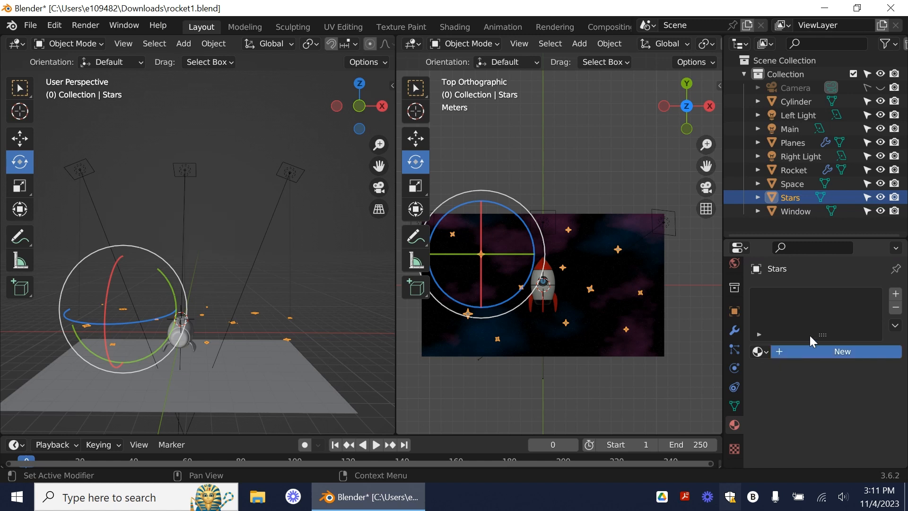
{"action": "left_click", "coordinate": [776, 352]}
{"action": "left_click", "coordinate": [760, 352]}
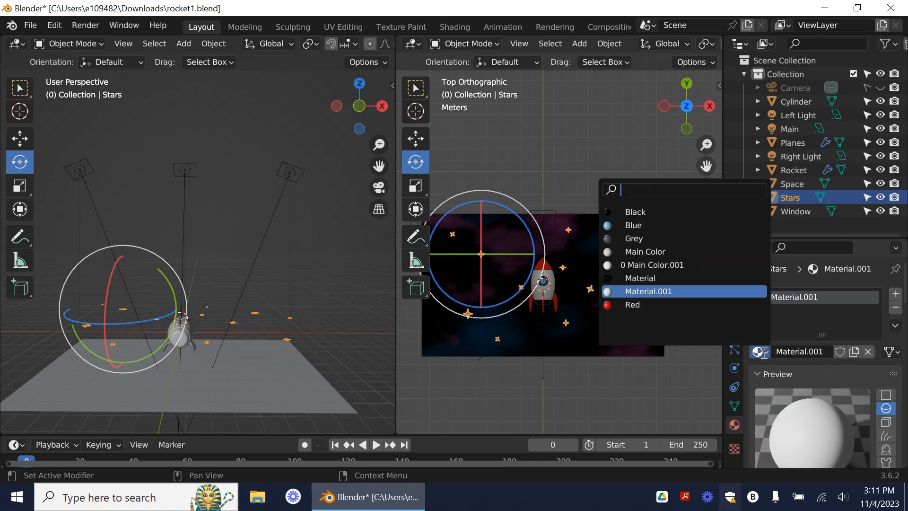
{"action": "left_click", "coordinate": [834, 323]}
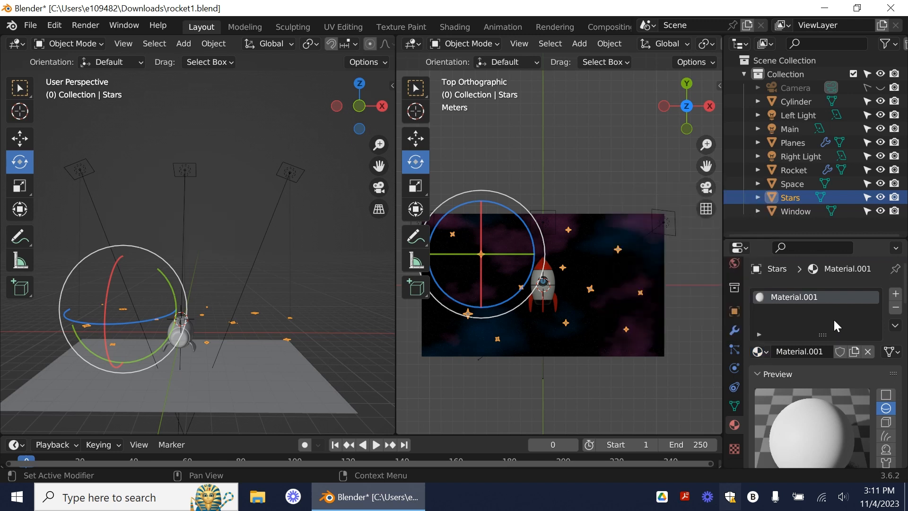
Set the Emission color of the Stars material to white, leaving its transmission at 0
{"action": "left_click_drag", "start_coordinate": [819, 235], "coordinate": [828, 124]}
{"action": "scroll", "coordinate": [816, 290], "scroll_direction": "down", "scroll_amount": 8}
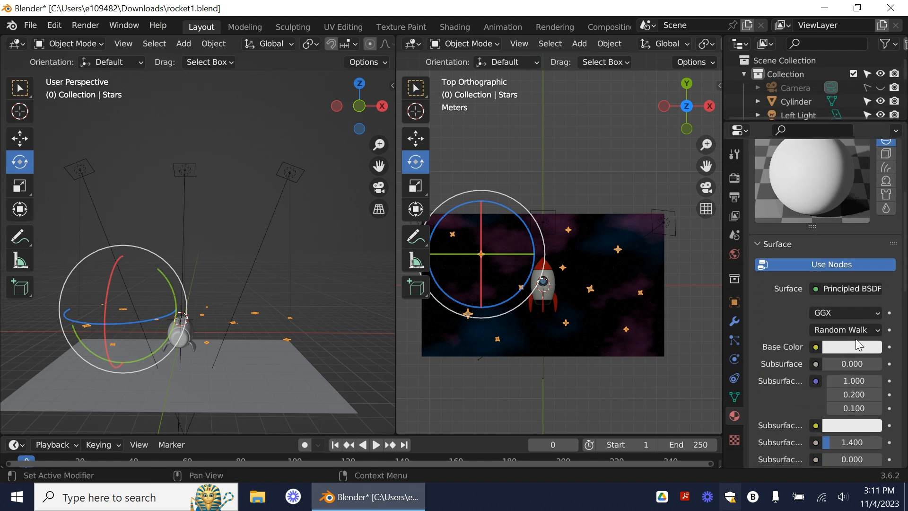
{"action": "scroll", "coordinate": [854, 375], "scroll_direction": "down", "scroll_amount": 1}
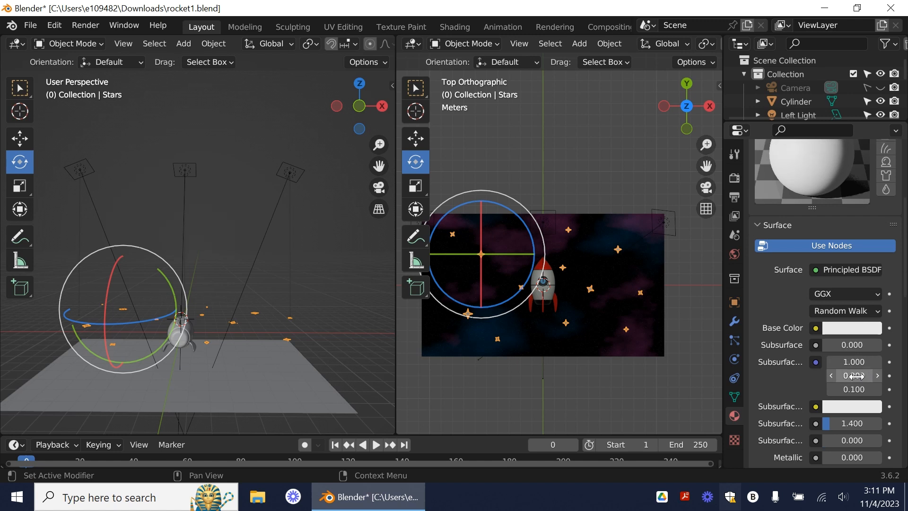
{"action": "scroll", "coordinate": [854, 375], "scroll_direction": "down", "scroll_amount": 1}
{"action": "scroll", "coordinate": [836, 377], "scroll_direction": "down", "scroll_amount": 2}
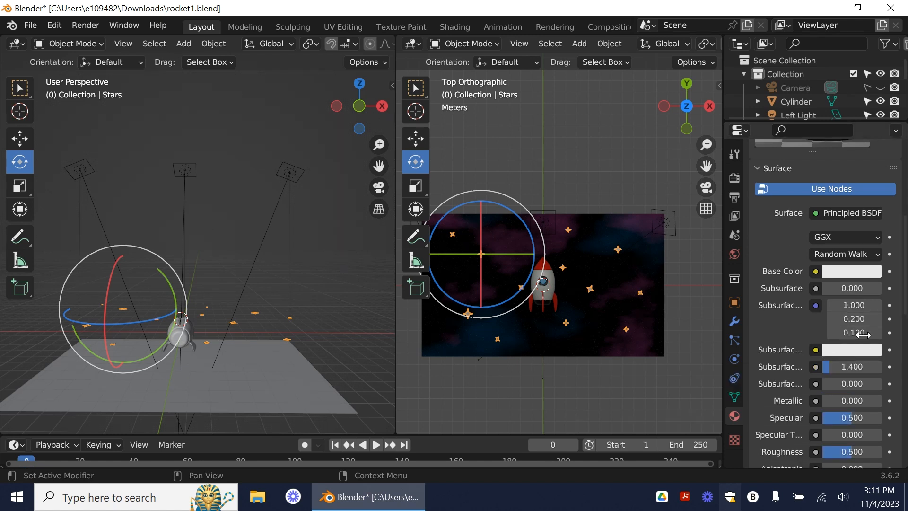
{"action": "scroll", "coordinate": [851, 348], "scroll_direction": "down", "scroll_amount": 2}
{"action": "scroll", "coordinate": [857, 327], "scroll_direction": "down", "scroll_amount": 10}
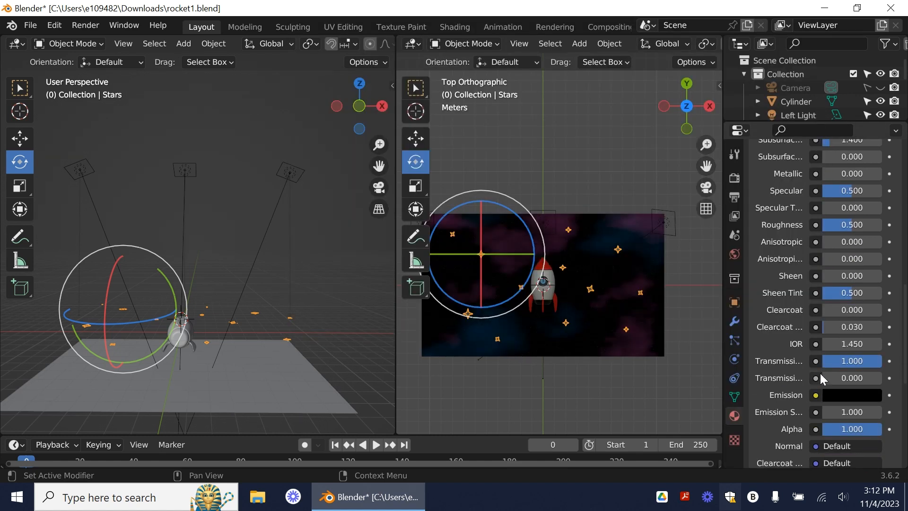
{"action": "left_click", "coordinate": [826, 377]}
{"action": "left_click", "coordinate": [800, 370]}
{"action": "key", "text": "ctrl+z"}
{"action": "left_click", "coordinate": [853, 395]}
{"action": "left_click_drag", "start_coordinate": [872, 265], "coordinate": [872, 192]}
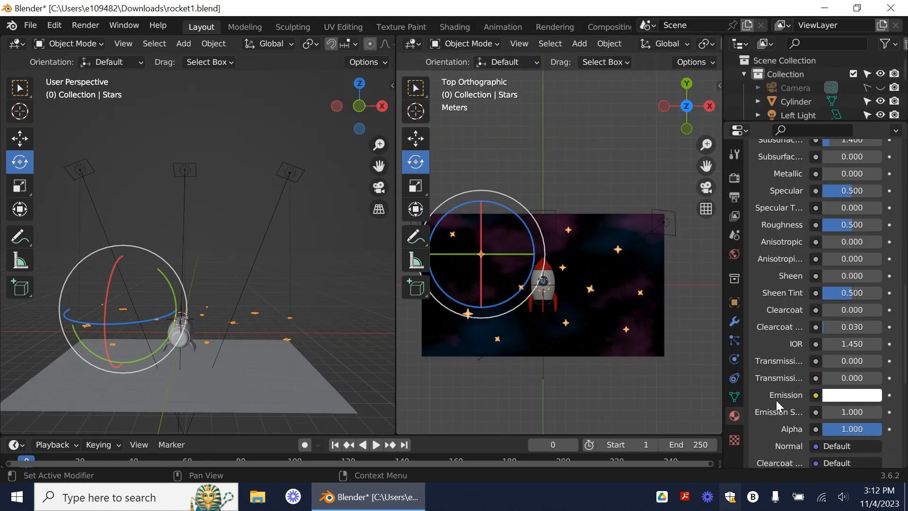
Set the star material's emission strength to 7.8 and rename the material as Star
{"action": "left_click", "coordinate": [849, 412]}
{"action": "type", "text": "7.8"}
{"action": "key", "text": "Return"}
{"action": "scroll", "coordinate": [646, 266], "scroll_direction": "up", "scroll_amount": 7}
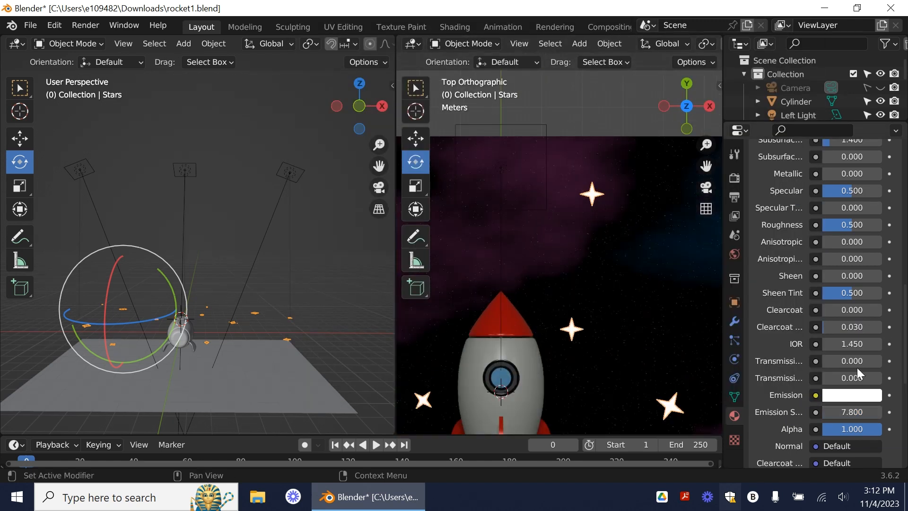
{"action": "scroll", "coordinate": [857, 367], "scroll_direction": "down", "scroll_amount": 7}
{"action": "scroll", "coordinate": [857, 367], "scroll_direction": "up", "scroll_amount": 10}
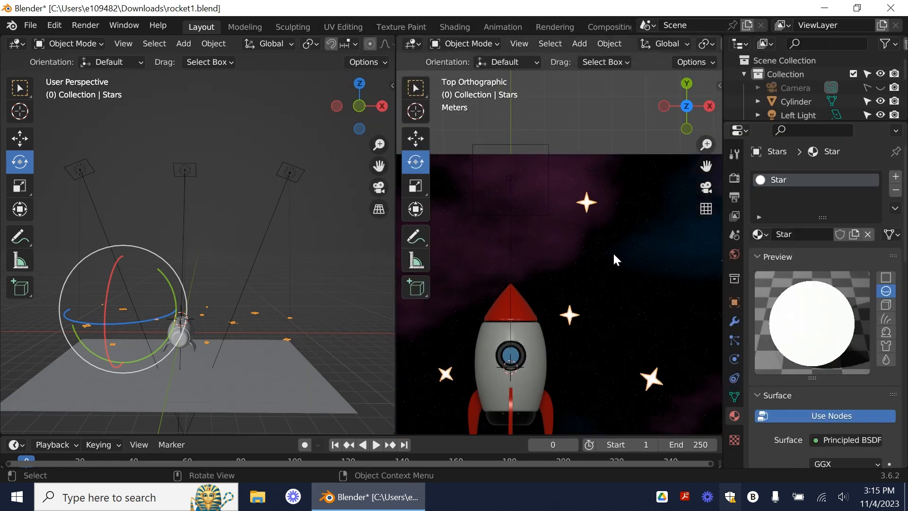
{"action": "scroll", "coordinate": [613, 251], "scroll_direction": "down", "scroll_amount": 7}
{"action": "scroll", "coordinate": [613, 251], "scroll_direction": "up", "scroll_amount": 2}
Duplicate the Main light and move the copy along the Y axis, beyond the background plane's upper edge
{"action": "left_click", "coordinate": [648, 409]}
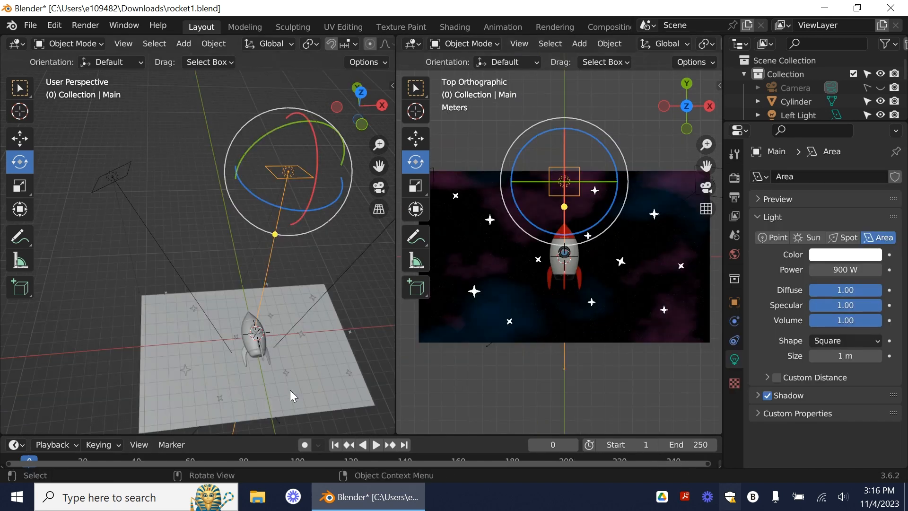
{"action": "middle_click_drag", "start_coordinate": [285, 385], "coordinate": [119, 282]}
{"action": "key", "text": "KP_7"}
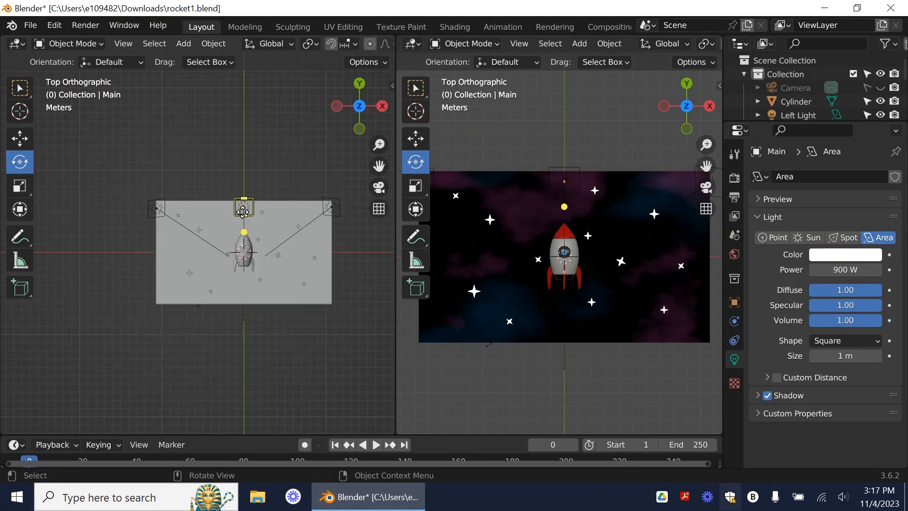
{"action": "key", "text": "shift+d"}
{"action": "key", "text": "y"}
{"action": "left_click", "coordinate": [243, 135]}
Rename the duplicated area light as Top Light
{"action": "left_click_drag", "start_coordinate": [810, 121], "coordinate": [810, 241]}
{"action": "double_click", "coordinate": [799, 151]}
{"action": "type", "text": "Top Light"}
{"action": "key", "text": "Return"}
Rotate the Top Light so that it starts pointing toward the rocket
{"action": "middle_click_drag", "start_coordinate": [231, 152], "coordinate": [352, 383]}
{"action": "left_click", "coordinate": [361, 106]}
{"action": "left_click", "coordinate": [359, 84]}
{"action": "left_click", "coordinate": [20, 139]}
{"action": "middle_click_drag", "start_coordinate": [351, 310], "coordinate": [307, 265]}
{"action": "left_click", "coordinate": [20, 162]}
{"action": "left_click_drag", "start_coordinate": [283, 155], "coordinate": [304, 174]}
{"action": "middle_click_drag", "start_coordinate": [255, 373], "coordinate": [345, 366]}
{"action": "left_click_drag", "start_coordinate": [263, 163], "coordinate": [261, 159]}
{"action": "left_click", "coordinate": [359, 99]}
{"action": "middle_click_drag", "start_coordinate": [163, 340], "coordinate": [182, 384]}
{"action": "left_click_drag", "start_coordinate": [248, 137], "coordinate": [244, 145]}
Lower the Top Light and adjust its position in front of the rocket's nose
{"action": "left_click", "coordinate": [20, 139]}
{"action": "left_click_drag", "start_coordinate": [260, 139], "coordinate": [250, 191]}
{"action": "middle_click_drag", "start_coordinate": [208, 227], "coordinate": [241, 213]}
{"action": "left_click_drag", "start_coordinate": [214, 210], "coordinate": [244, 239]}
{"action": "left_click", "coordinate": [20, 162]}
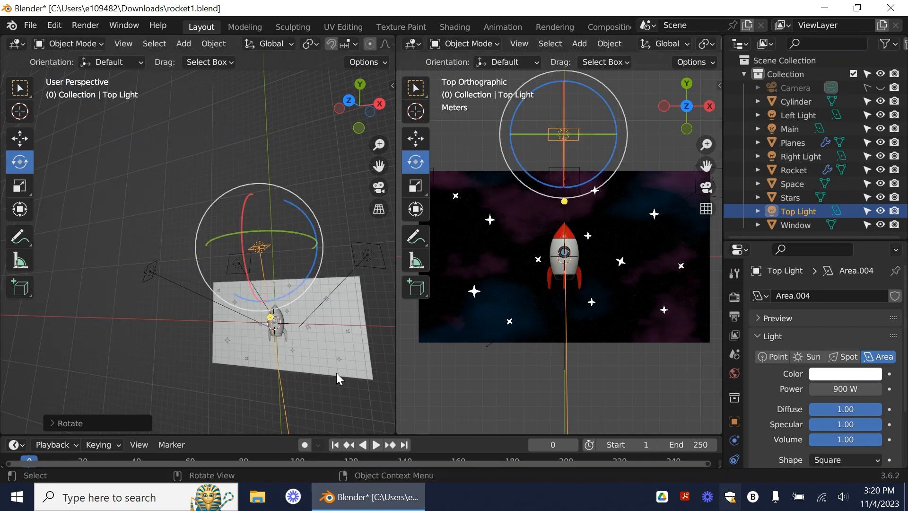
{"action": "middle_click_drag", "start_coordinate": [303, 350], "coordinate": [241, 338]}
{"action": "left_click", "coordinate": [20, 138]}
{"action": "left_click_drag", "start_coordinate": [219, 211], "coordinate": [207, 201]}
Rotate the Top Light further to aim its beam at the rocket from its new position
{"action": "left_click", "coordinate": [20, 163]}
{"action": "left_click_drag", "start_coordinate": [196, 241], "coordinate": [203, 263]}
{"action": "middle_click_drag", "start_coordinate": [167, 413], "coordinate": [227, 402]}
{"action": "left_click", "coordinate": [355, 98]}
{"action": "middle_click_drag", "start_coordinate": [283, 325], "coordinate": [280, 309]}
{"action": "left_click_drag", "start_coordinate": [233, 135], "coordinate": [235, 116]}
Rotate the Top Light about 11 degrees around the X axis toward the rocket and reposition it above the nose
{"action": "middle_click_drag", "start_coordinate": [270, 343], "coordinate": [213, 307]}
{"action": "left_click", "coordinate": [19, 138]}
{"action": "left_click", "coordinate": [20, 162]}
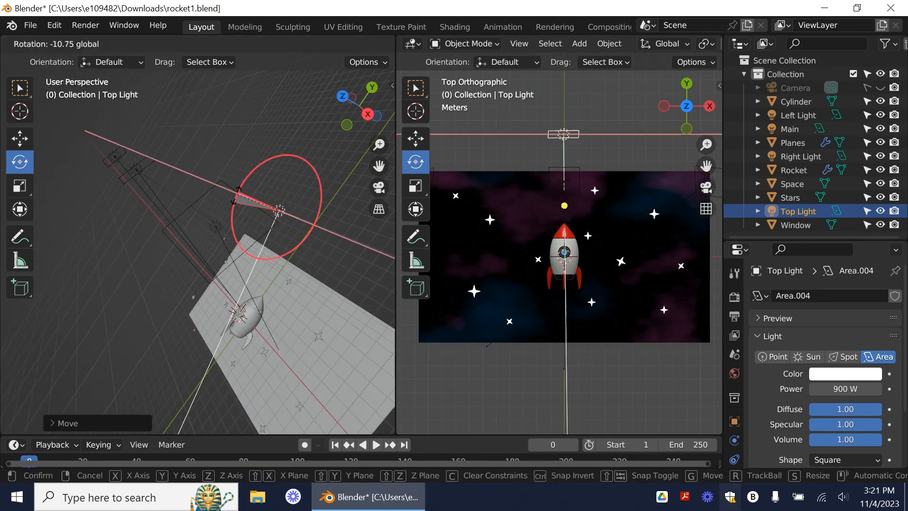
{"action": "left_click_drag", "start_coordinate": [235, 204], "coordinate": [229, 210]}
{"action": "left_click", "coordinate": [20, 139]}
{"action": "left_click_drag", "start_coordinate": [244, 181], "coordinate": [271, 205]}
Set the Top Light's power to 1000 W
{"action": "left_click", "coordinate": [845, 388]}
{"action": "type", "text": "1000"}
{"action": "key", "text": "Return"}
Move the Top Light about 3.2 m along the negative global Y axis, closer to the rocket
{"action": "middle_click_drag", "start_coordinate": [236, 265], "coordinate": [257, 208]}
{"action": "left_click", "coordinate": [133, 191]}
{"action": "left_click_drag", "start_coordinate": [155, 144], "coordinate": [150, 154]}
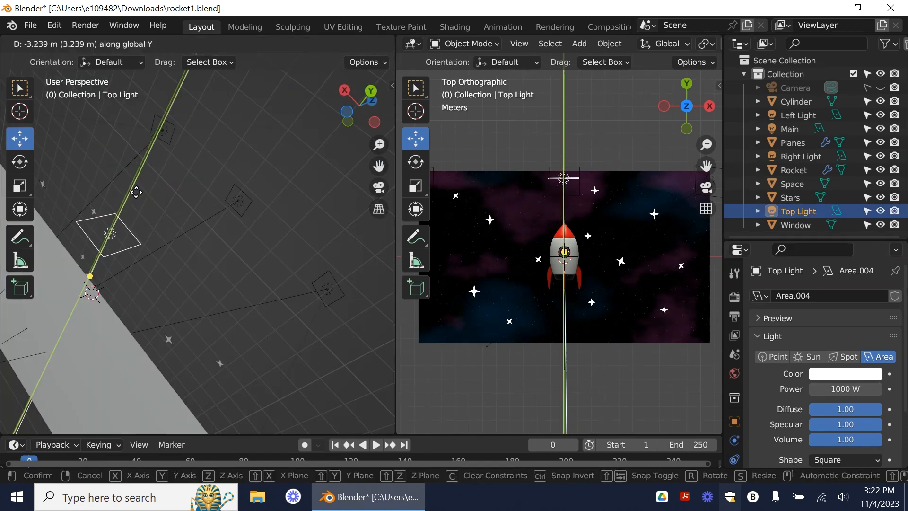
Join the two side-by-side 3D viewports into one, keeping the rendered top view of the rocket scene
{"action": "middle_click_drag", "start_coordinate": [137, 227], "coordinate": [47, 207]}
{"action": "left_click", "coordinate": [356, 98]}
{"action": "middle_click_drag", "start_coordinate": [312, 227], "coordinate": [370, 276], "text": "shift"}
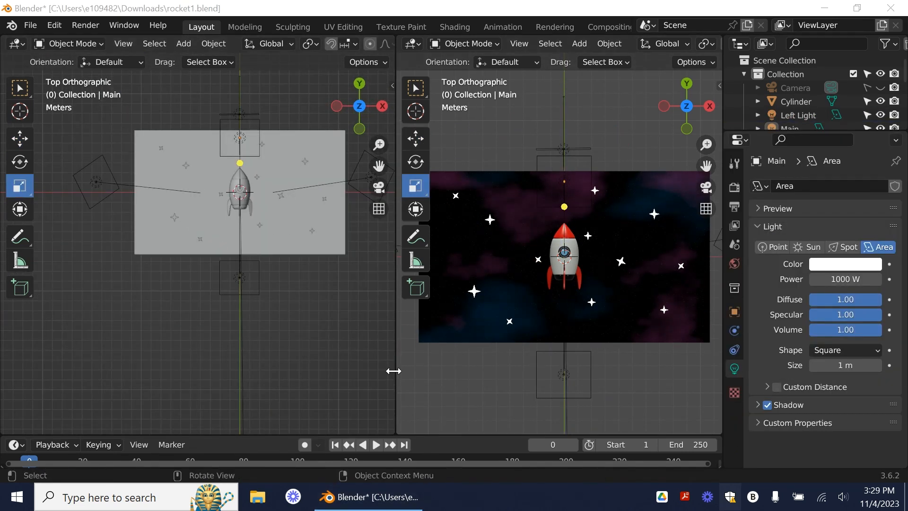
{"action": "right_click", "coordinate": [395, 371]}
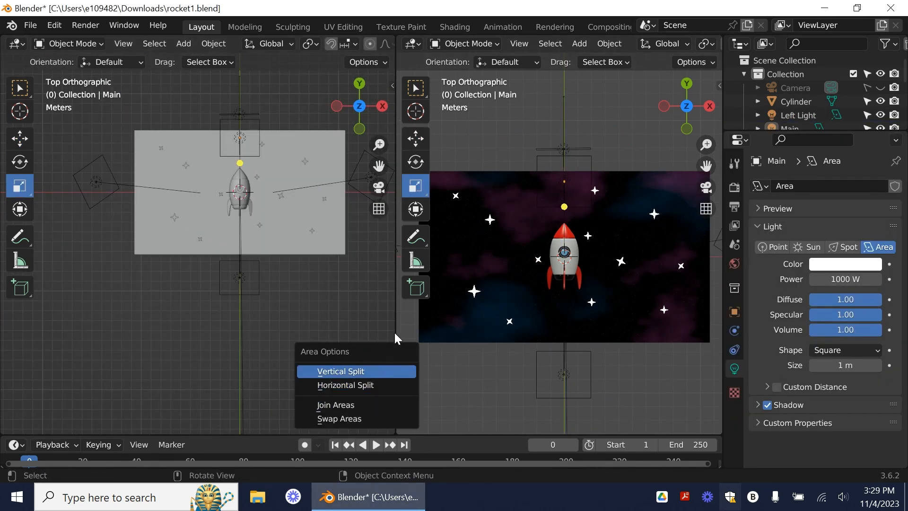
{"action": "right_click", "coordinate": [395, 314]}
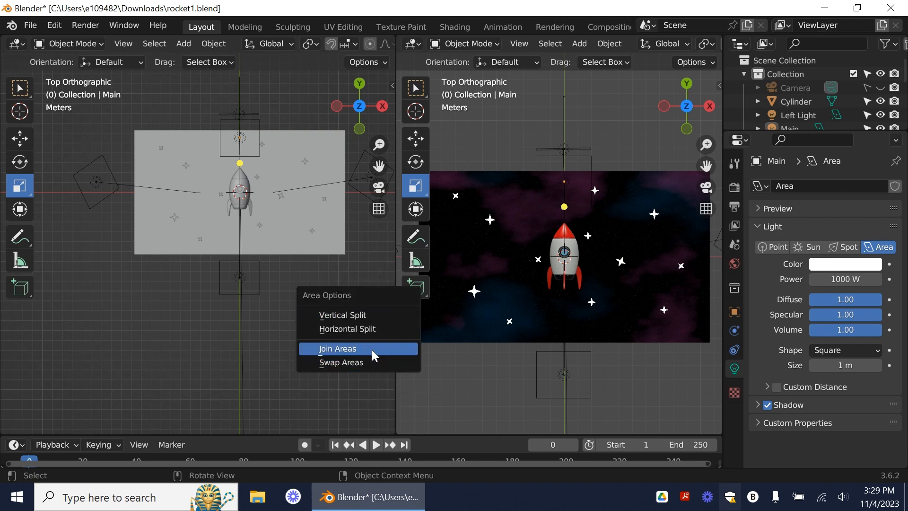
{"action": "left_click", "coordinate": [371, 350]}
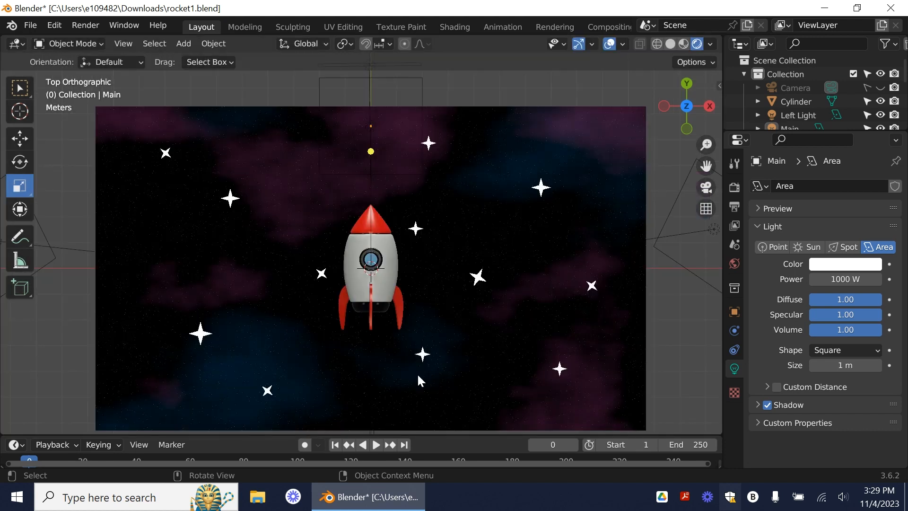
Enlarge the timeline area beneath the viewport so that its frame tracks have more room
{"action": "left_click", "coordinate": [388, 374]}
{"action": "scroll", "coordinate": [629, 212], "scroll_direction": "down", "scroll_amount": 2}
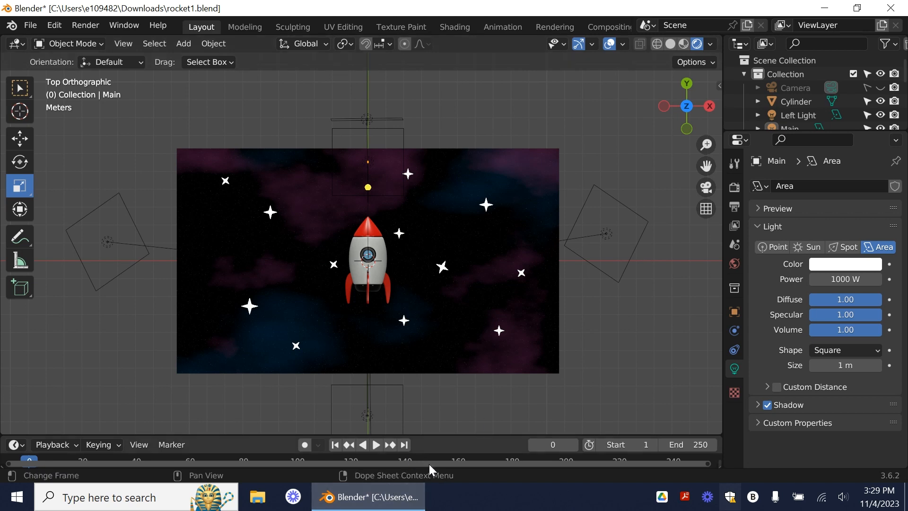
{"action": "left_click_drag", "start_coordinate": [436, 431], "coordinate": [430, 366]}
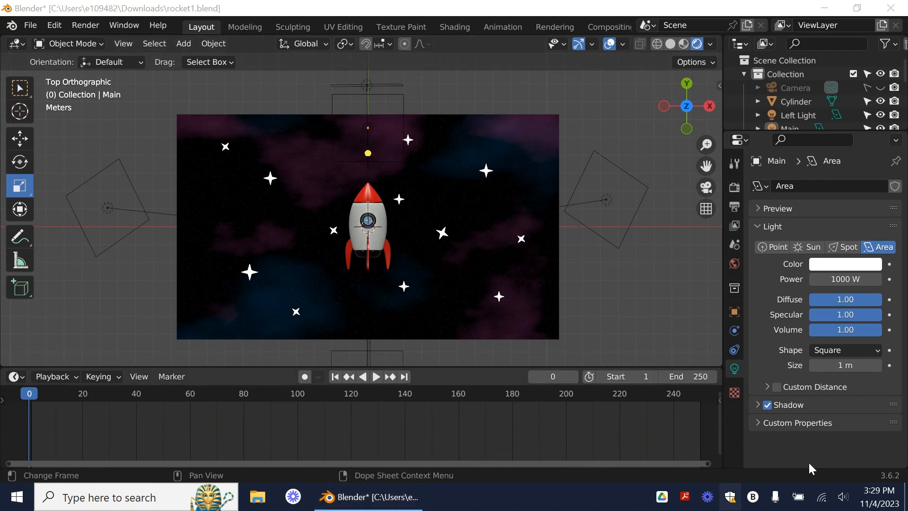